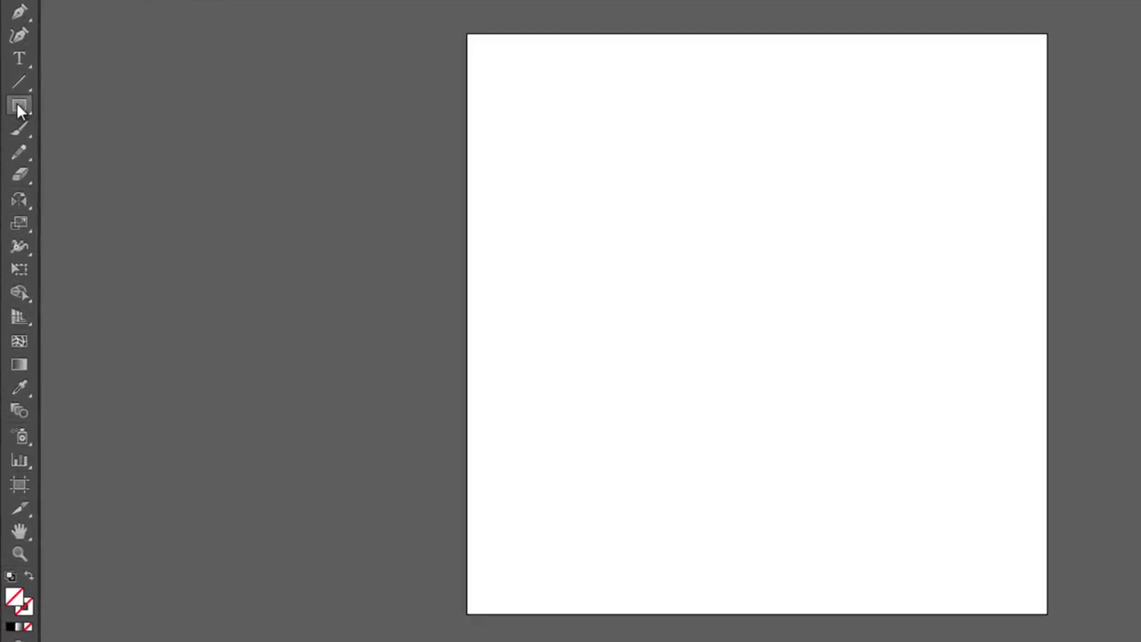
- Draw a large circle from the artboard centre with the Ellipse Tool
left_click(13, 178)
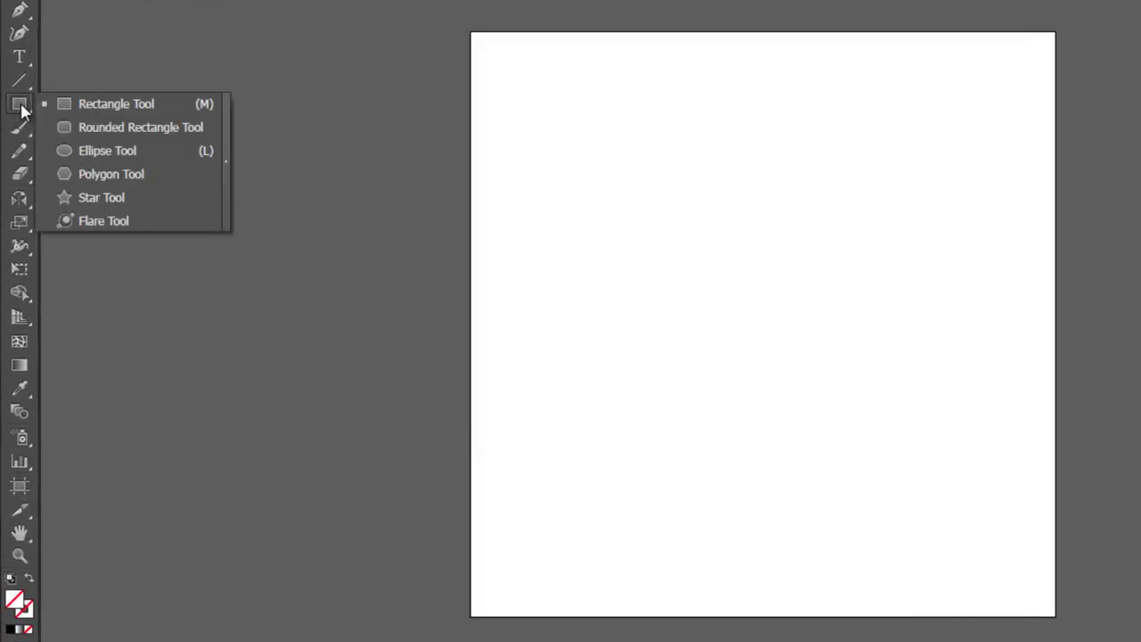
left_click(141, 148)
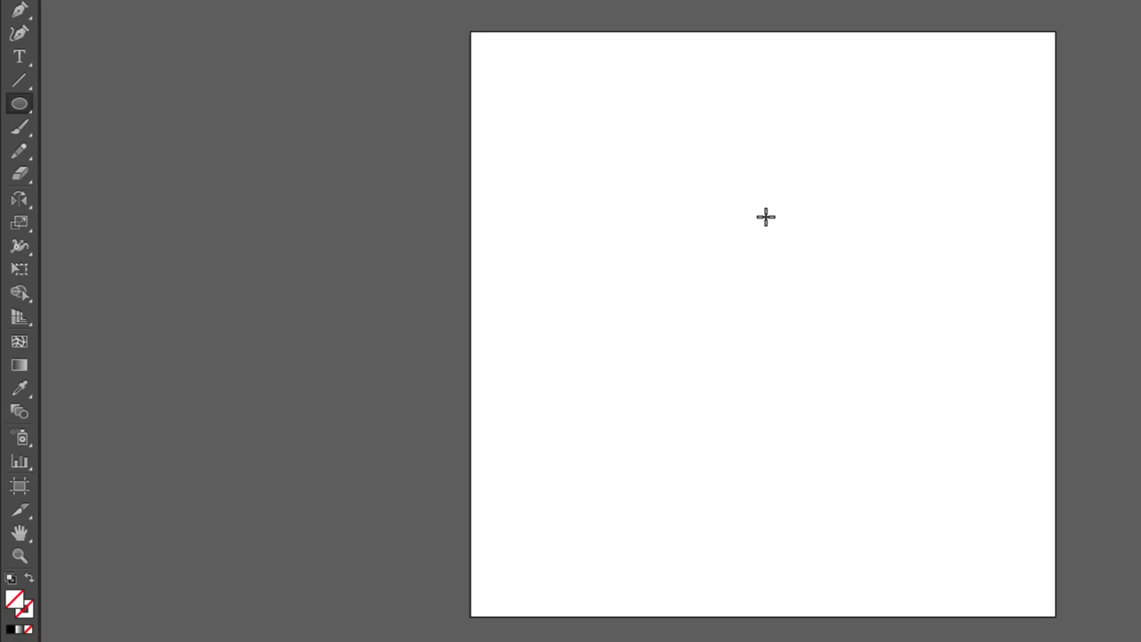
key("ctrl+plus")
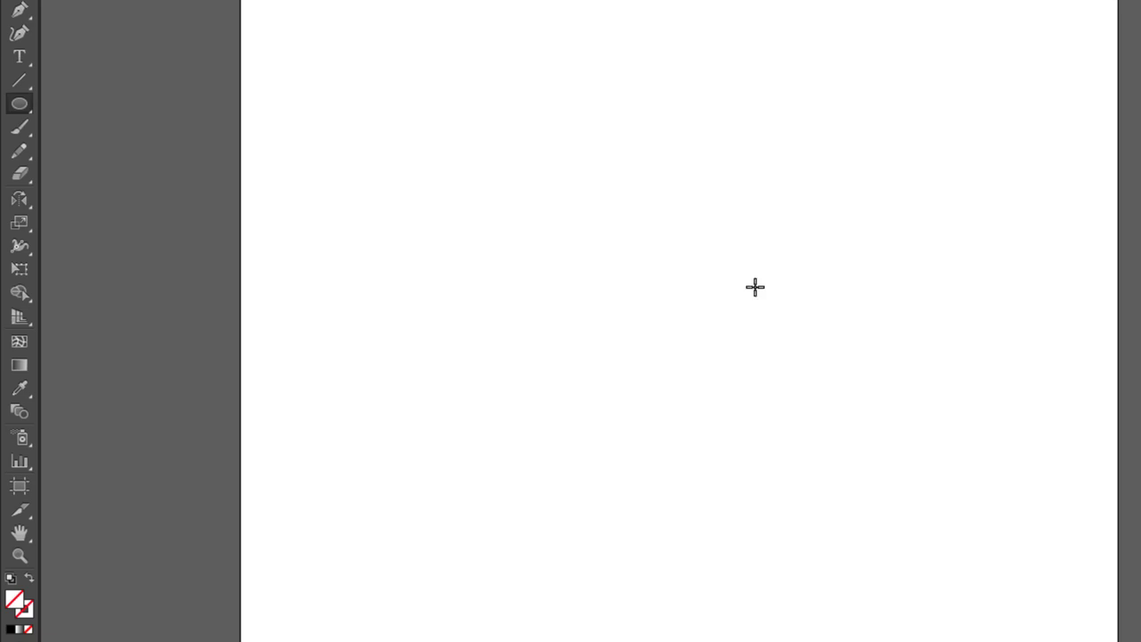
left_click_drag(687, 332, 713, 385)
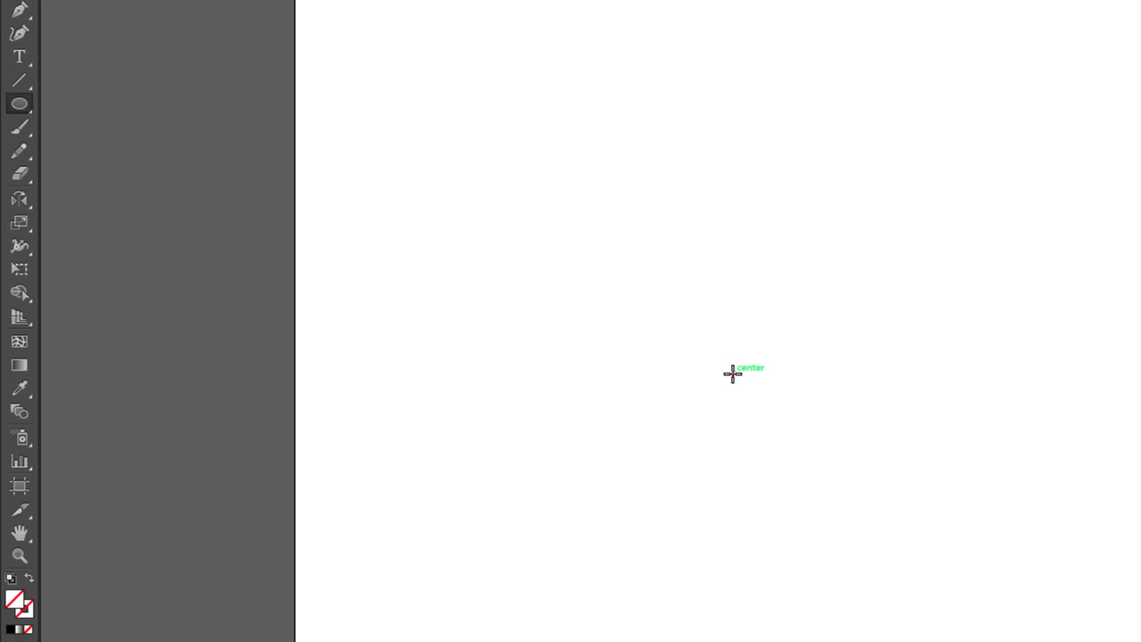
left_click_drag(734, 374, 1021, 638)
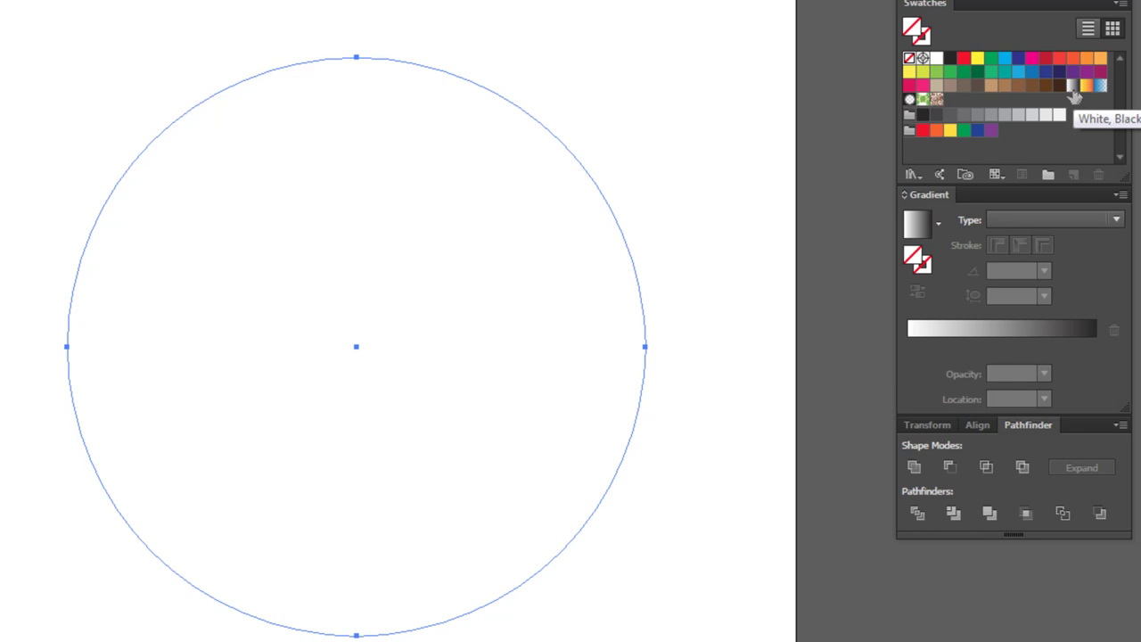
- Fill the circle with the White, Black gradient running top to bottom at -90°
left_click(1073, 88)
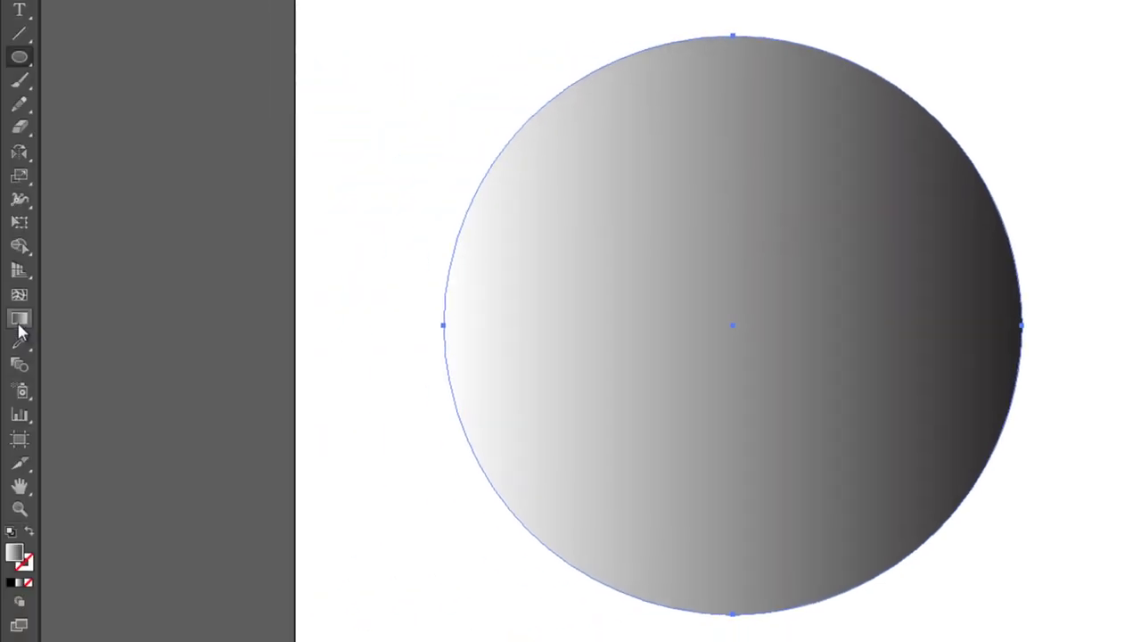
left_click(19, 321)
mouse_move(731, 326)
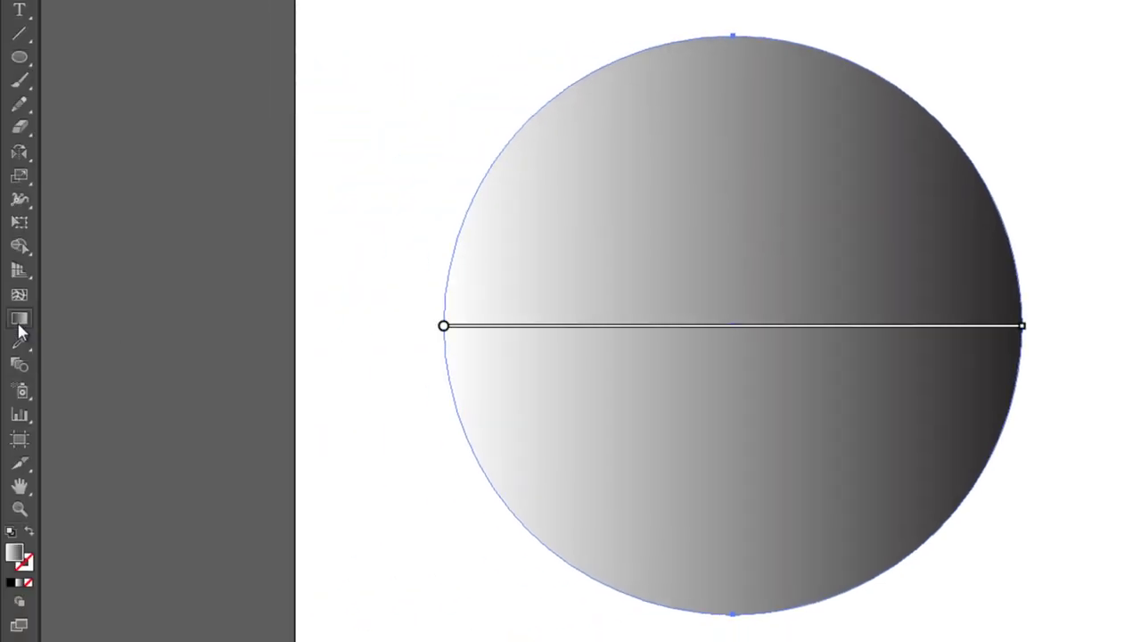
left_click_drag(731, 35, 732, 614)
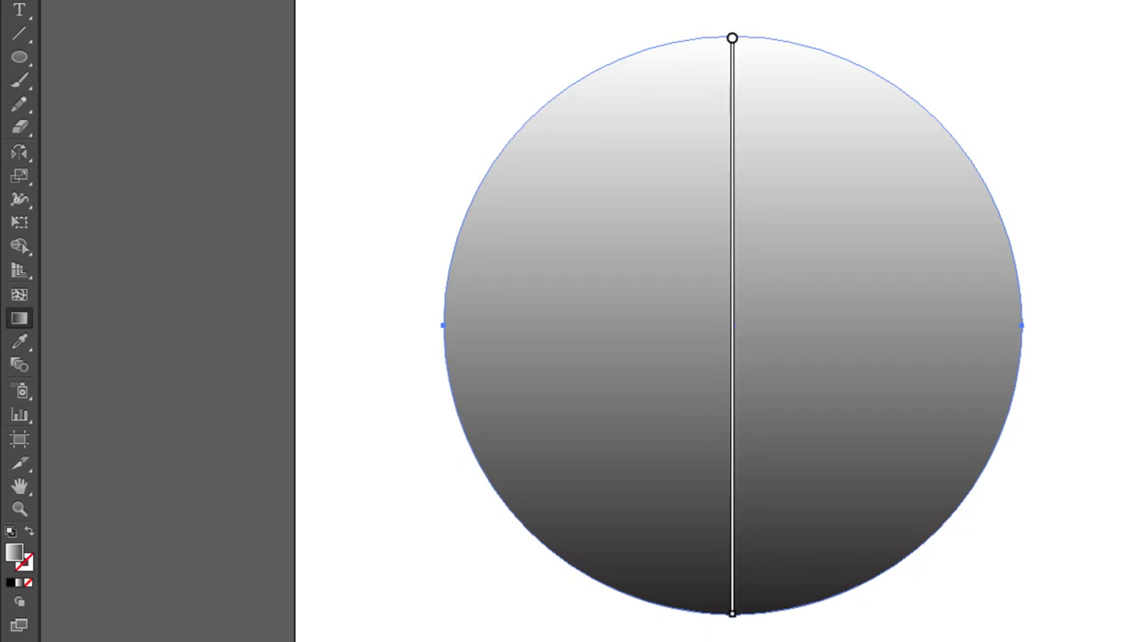
- Switch back and forth between the Selection and Direct Selection tools on the circle
key("v")
key("a")
key("v")
key("a")
key("v")
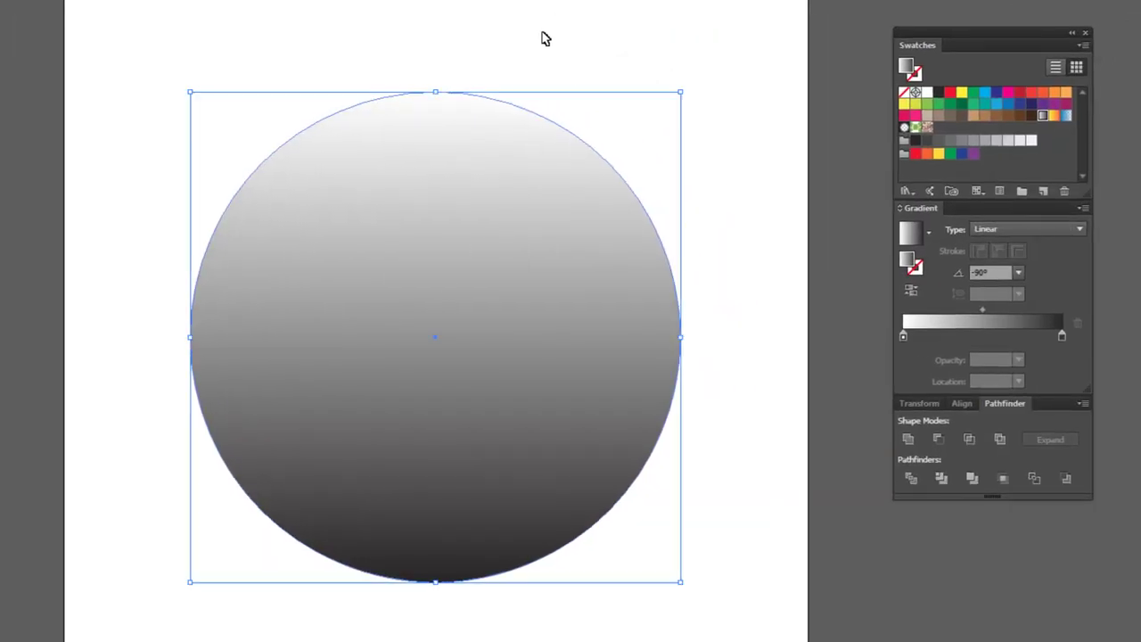
key("a")
key("v")
key("a")
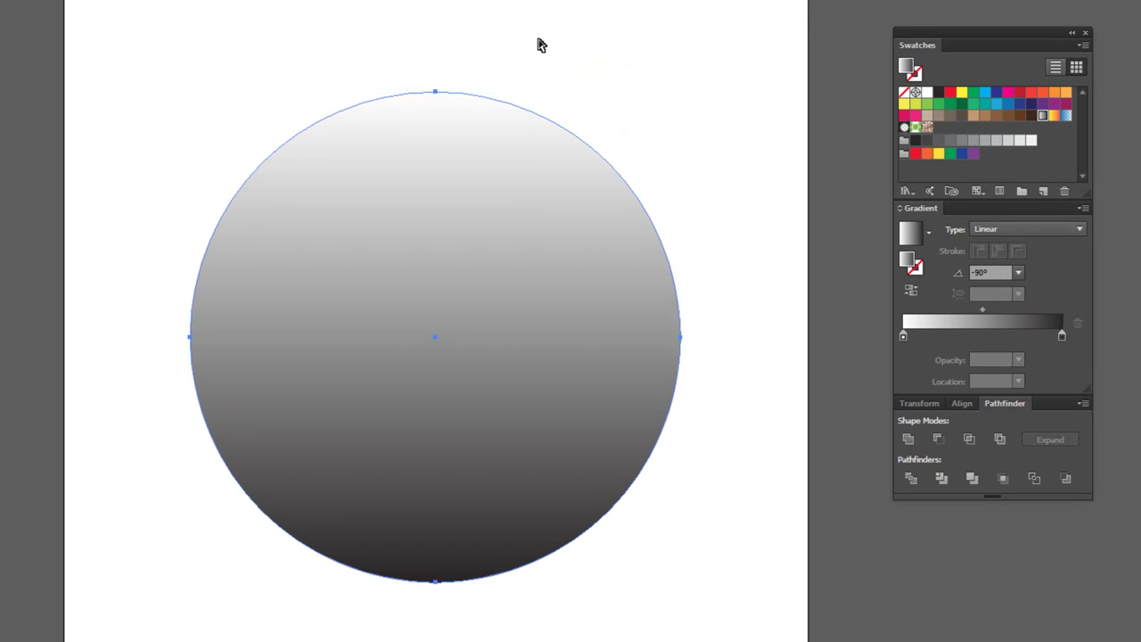
key("v")
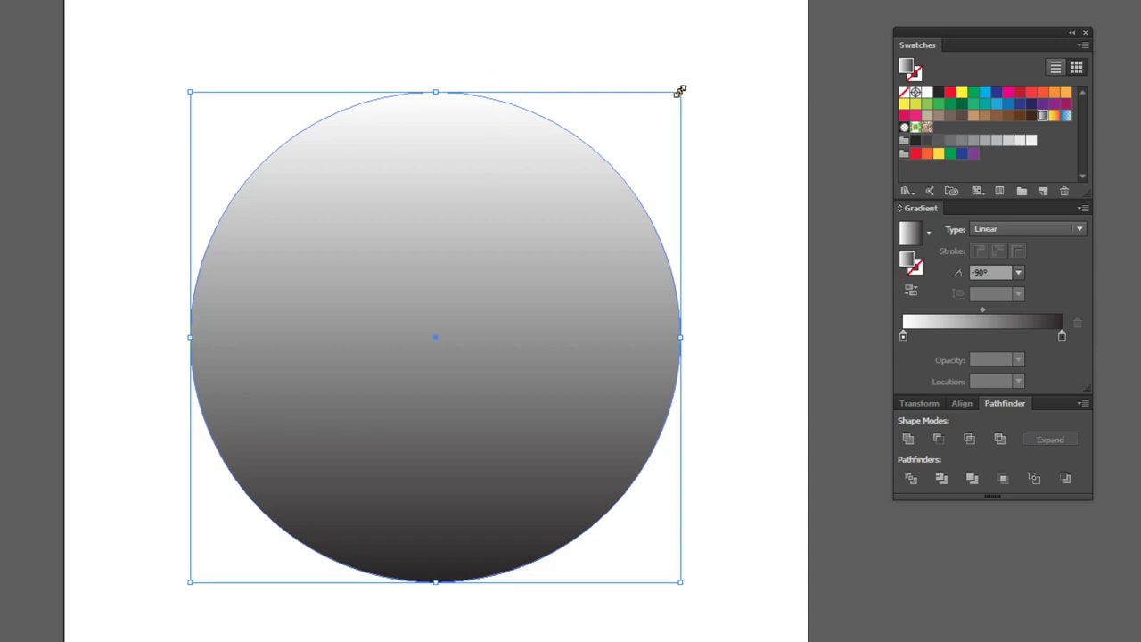
- Scale a smaller concentric copy inward and reverse its gradient to dark-top, light-bottom
mouse_move(680, 90)
left_mouse_down()
mouse_move(581, 183)
mouse_move(596, 170)
left_mouse_up()
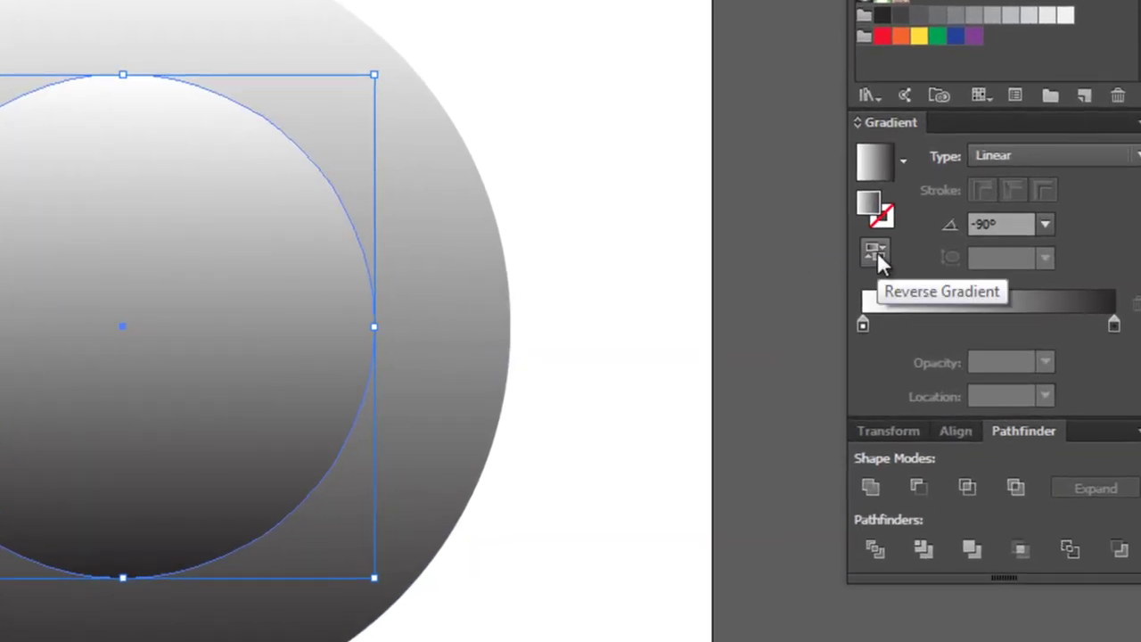
left_click(877, 251)
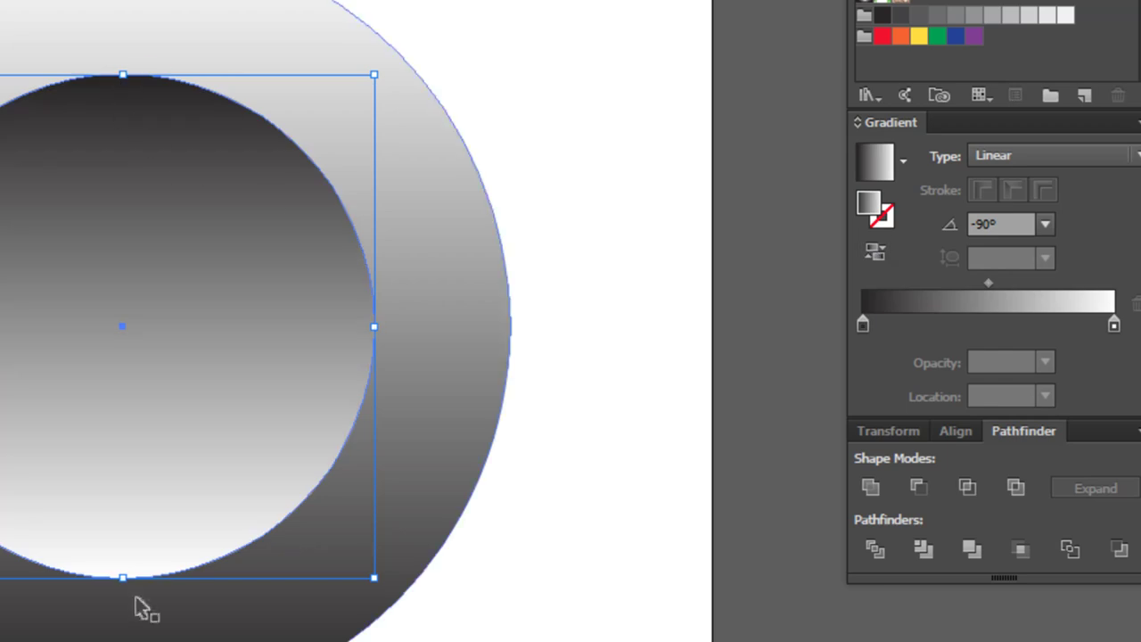
key("ctrl+shift+a")
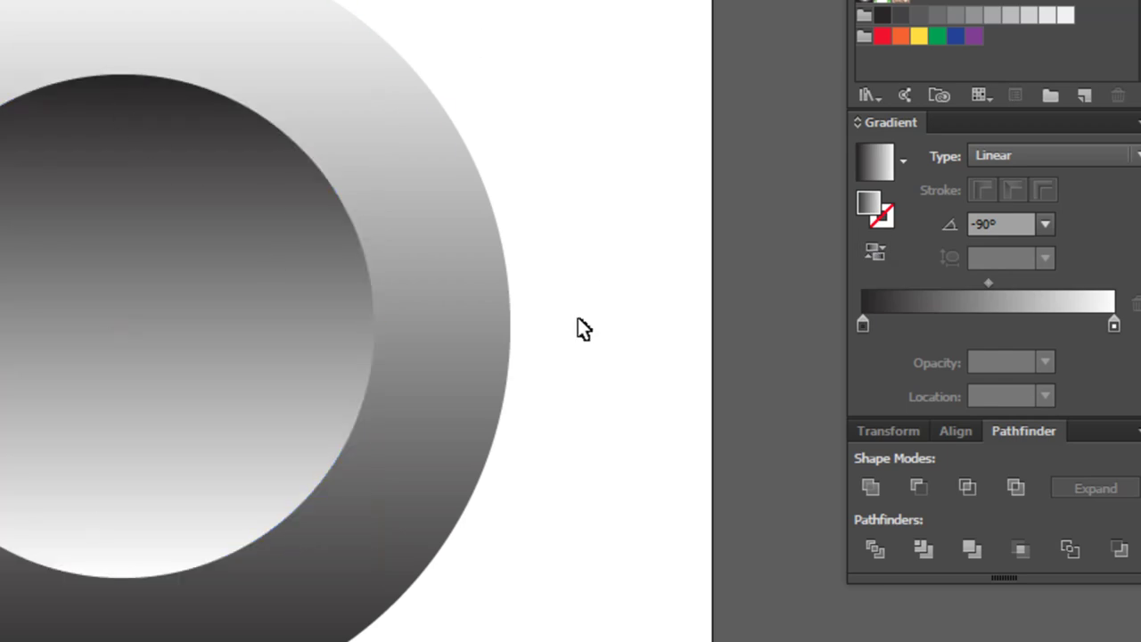
left_click(29, 310)
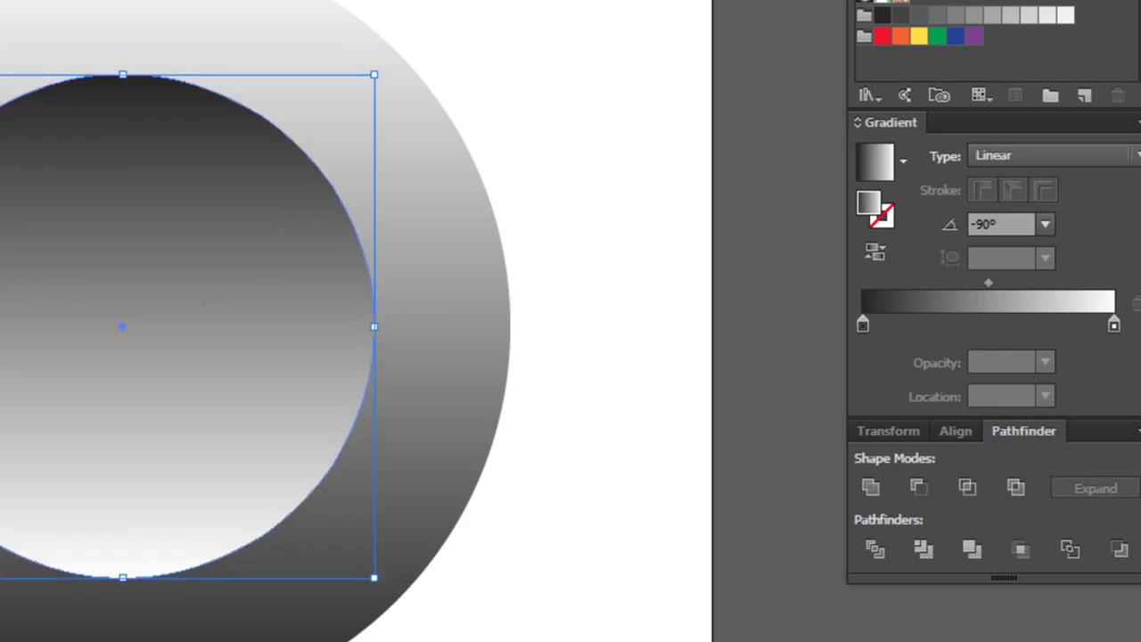
key("ctrl+shift+a")
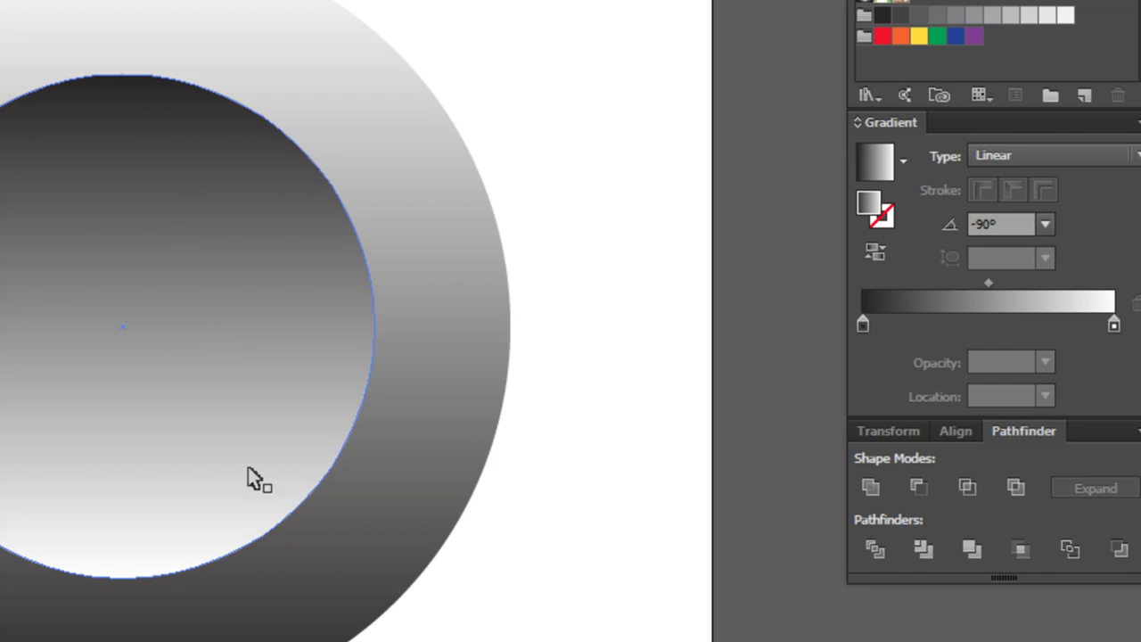
left_click(225, 272)
key("a")
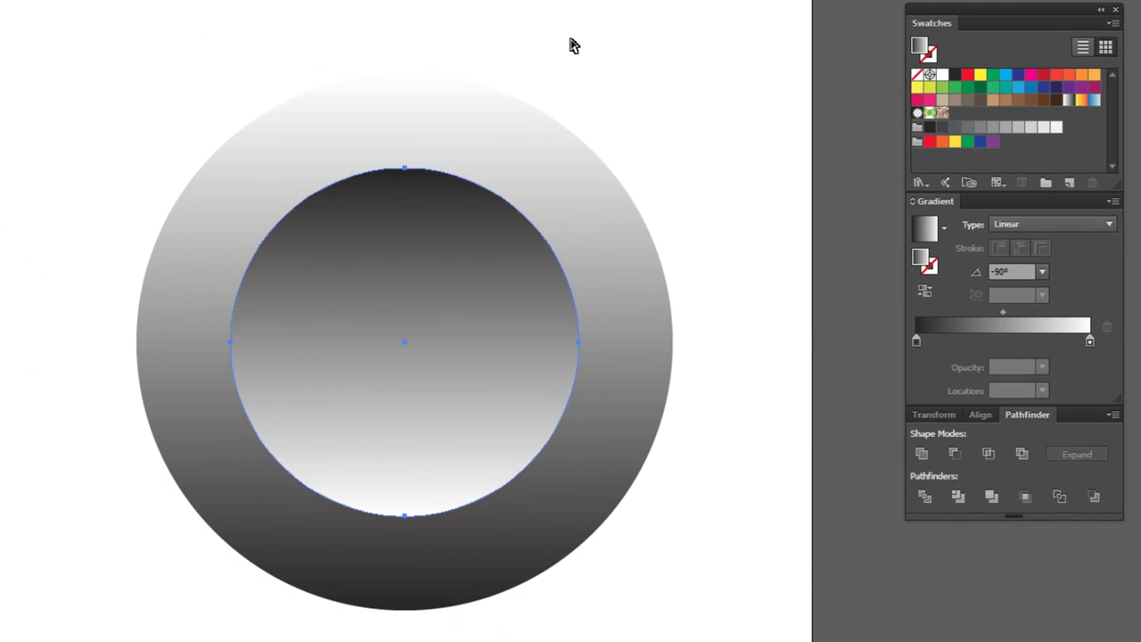
- Scale a slightly smaller copy of the inner circle and flip its gradient back to light-top
key("v")
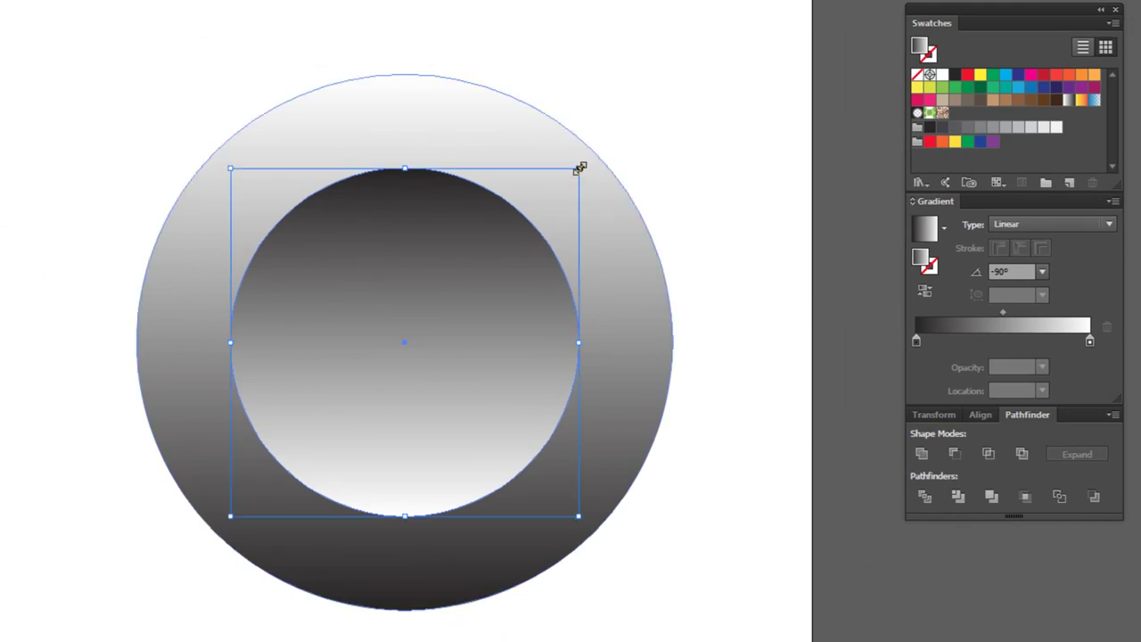
mouse_move(580, 168)
left_mouse_down()
mouse_move(568, 184)
mouse_move(580, 158)
mouse_move(562, 194)
mouse_move(581, 182)
left_mouse_up()
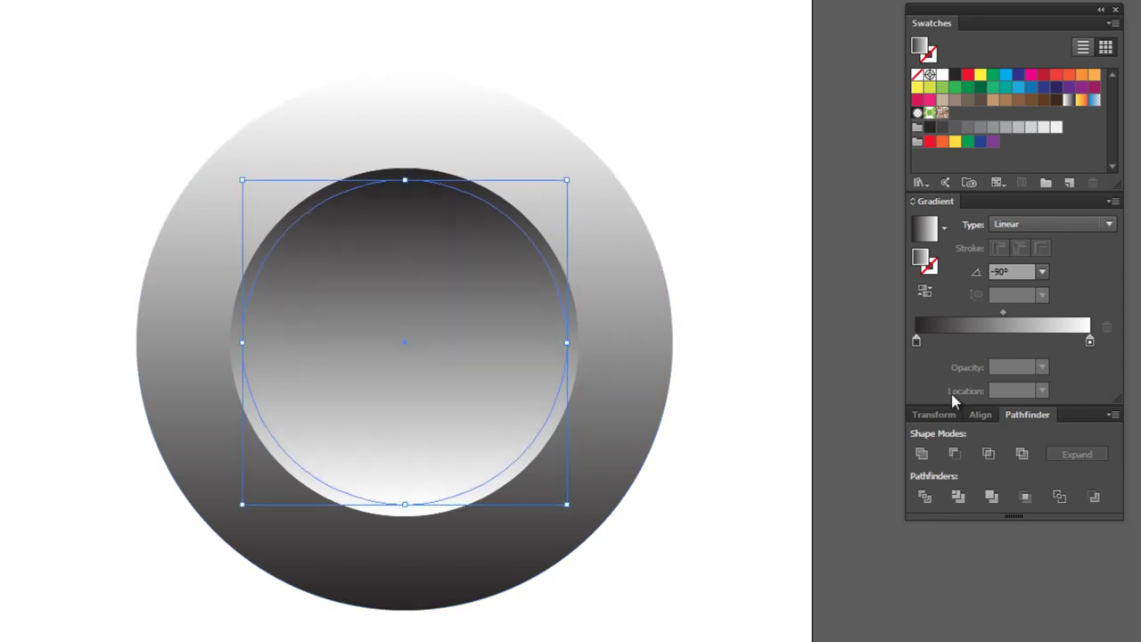
left_click(923, 294)
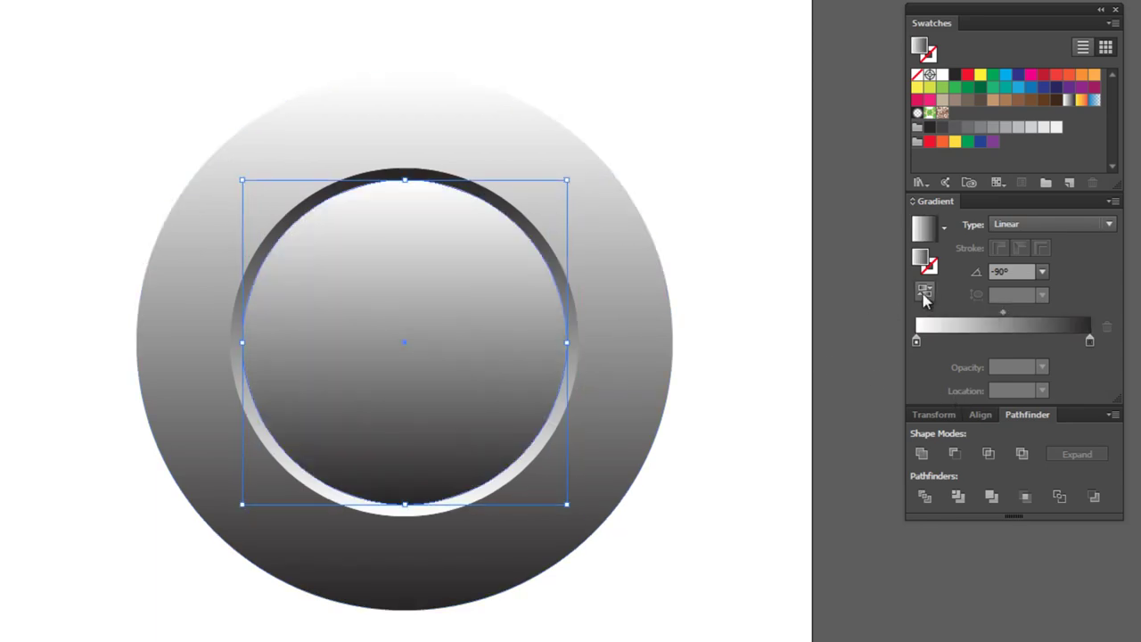
left_click(709, 377)
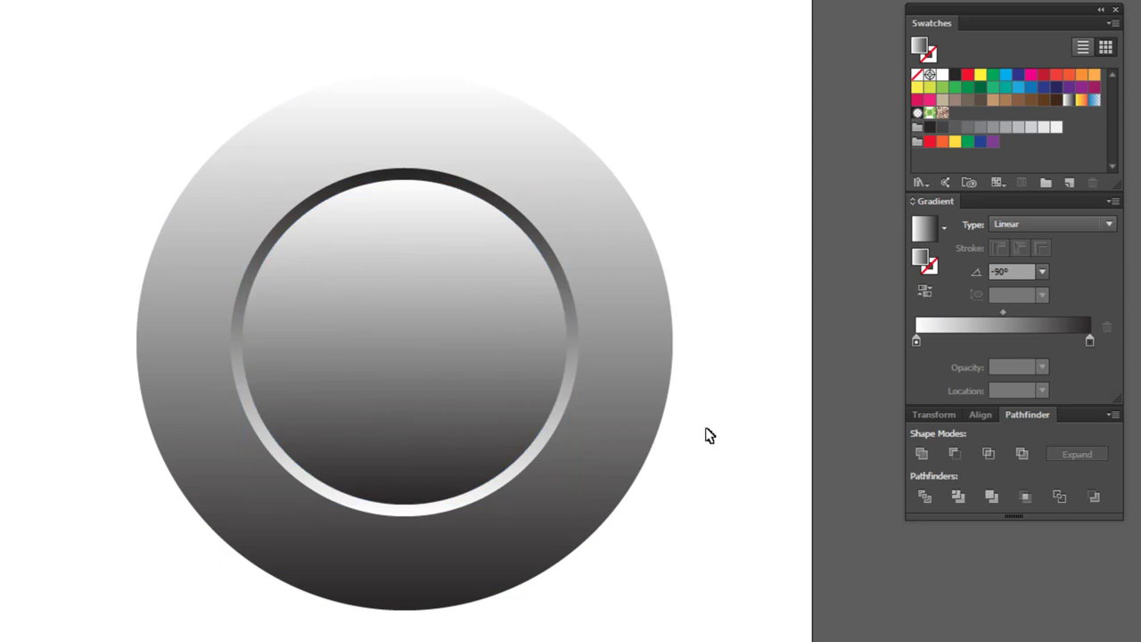
- Scale a copy of the smallest gradient circle inward to about 232 px
left_click(426, 292)
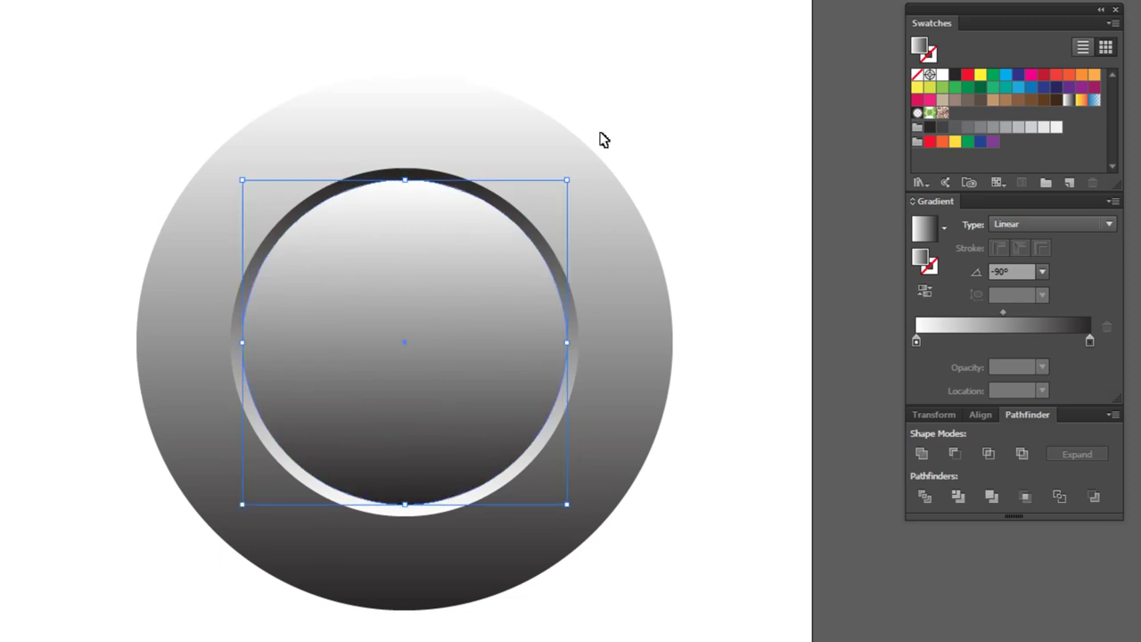
key("ctrl+plus")
key("ctrl+plus")
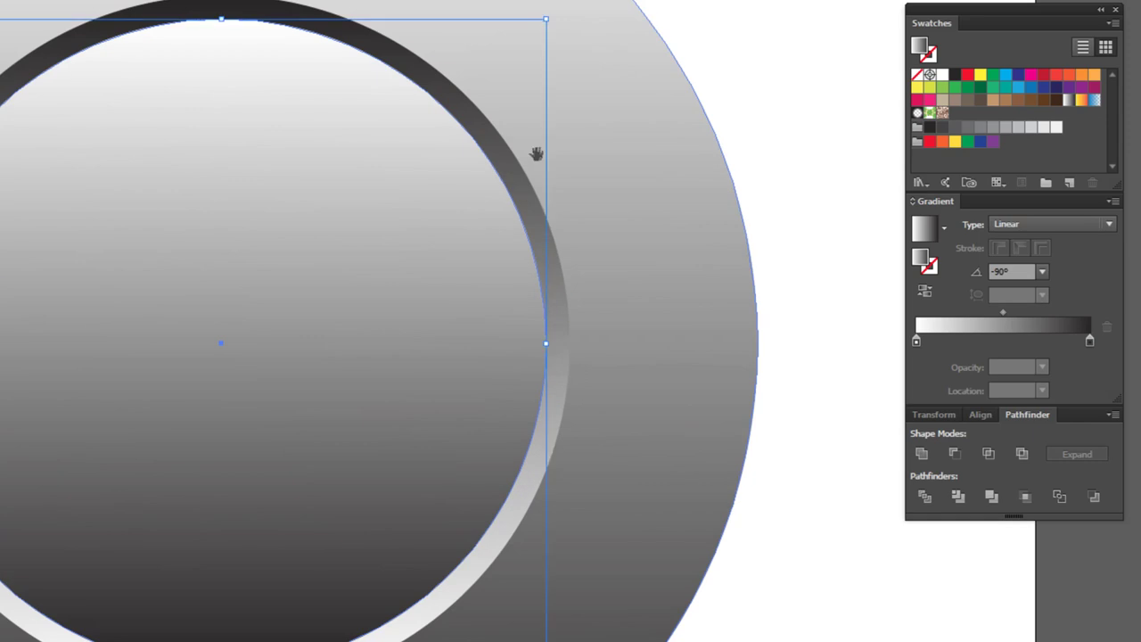
mouse_move(539, 232)
left_mouse_down()
mouse_move(533, 260)
mouse_move(473, 205)
mouse_move(473, 219)
left_mouse_up()
key("a")
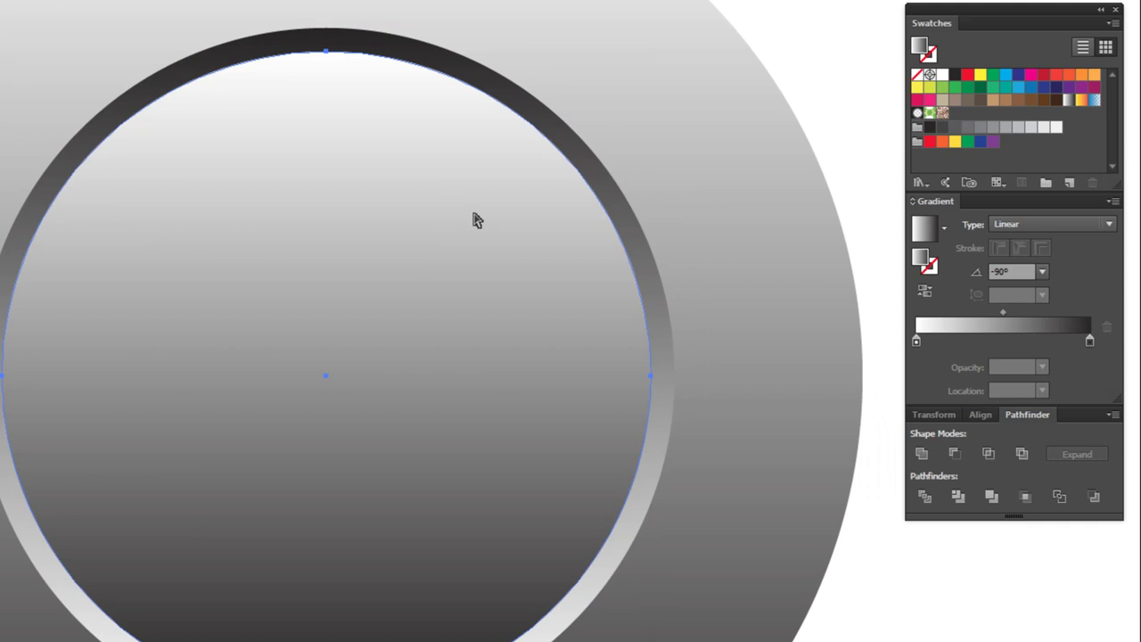
key("v")
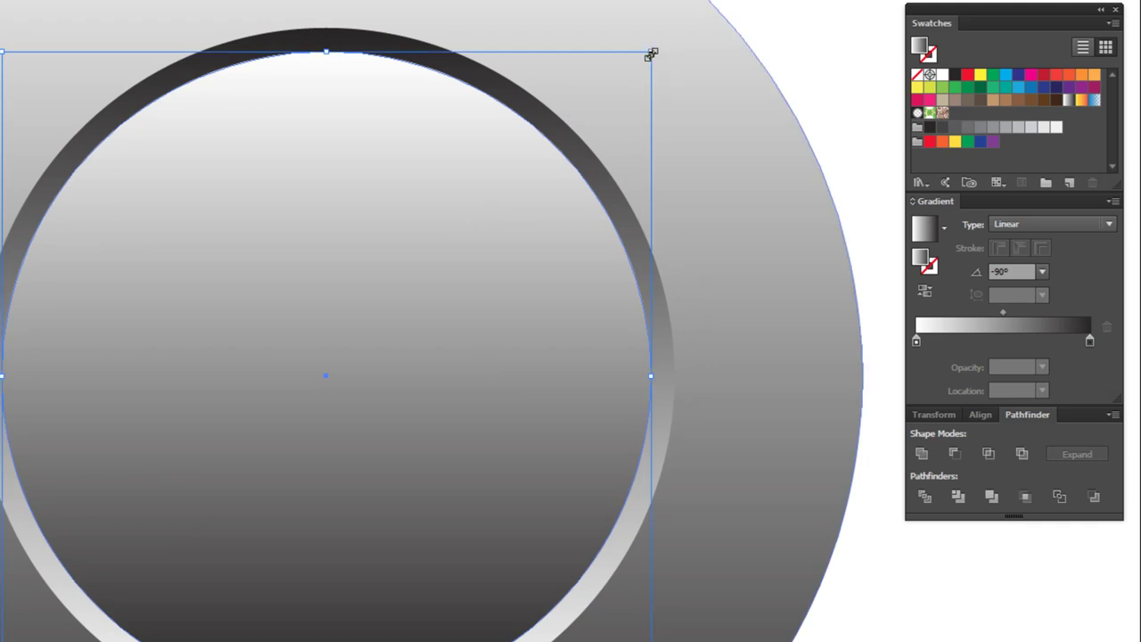
left_click_drag(652, 54, 646, 58)
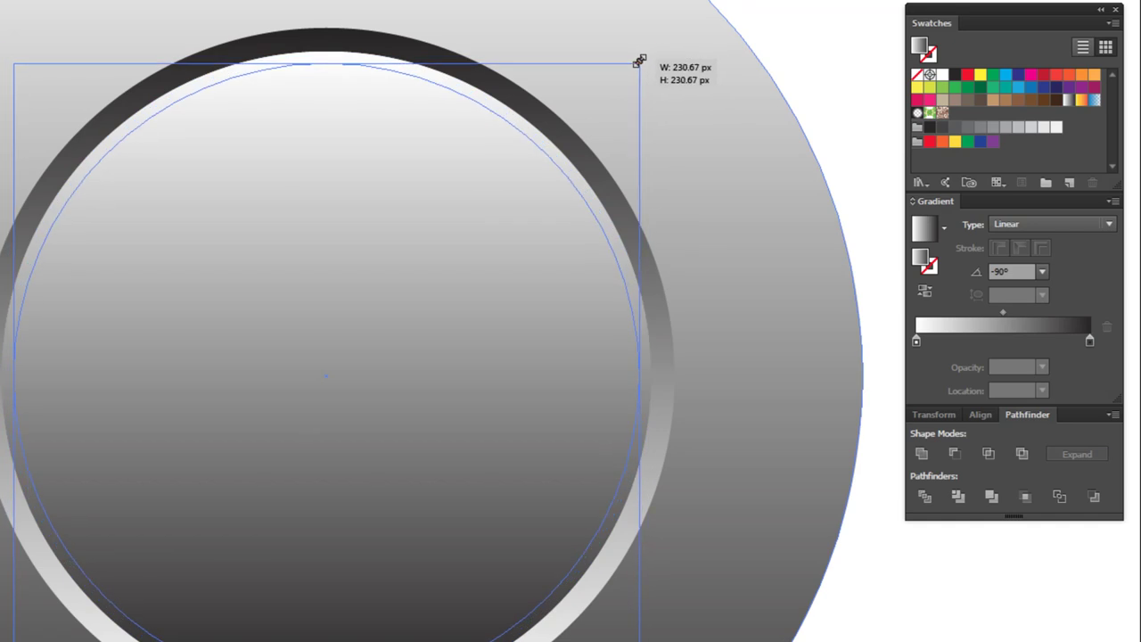
left_click_drag(645, 58, 642, 61)
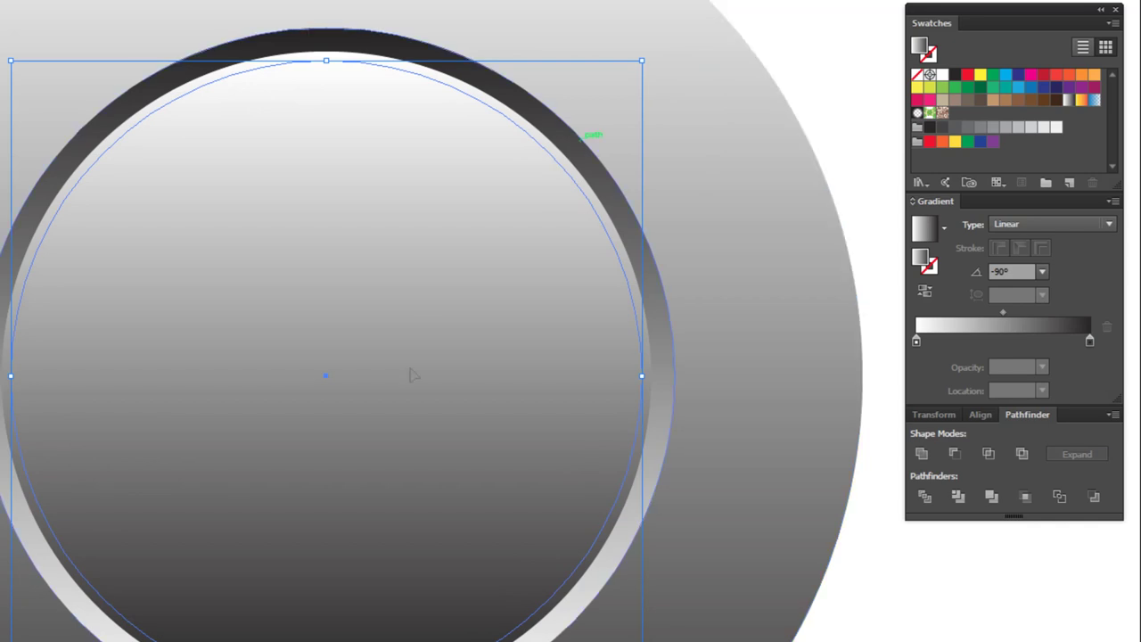
- Fill the new central disc with the K=20 light grey swatch
left_click(1031, 128)
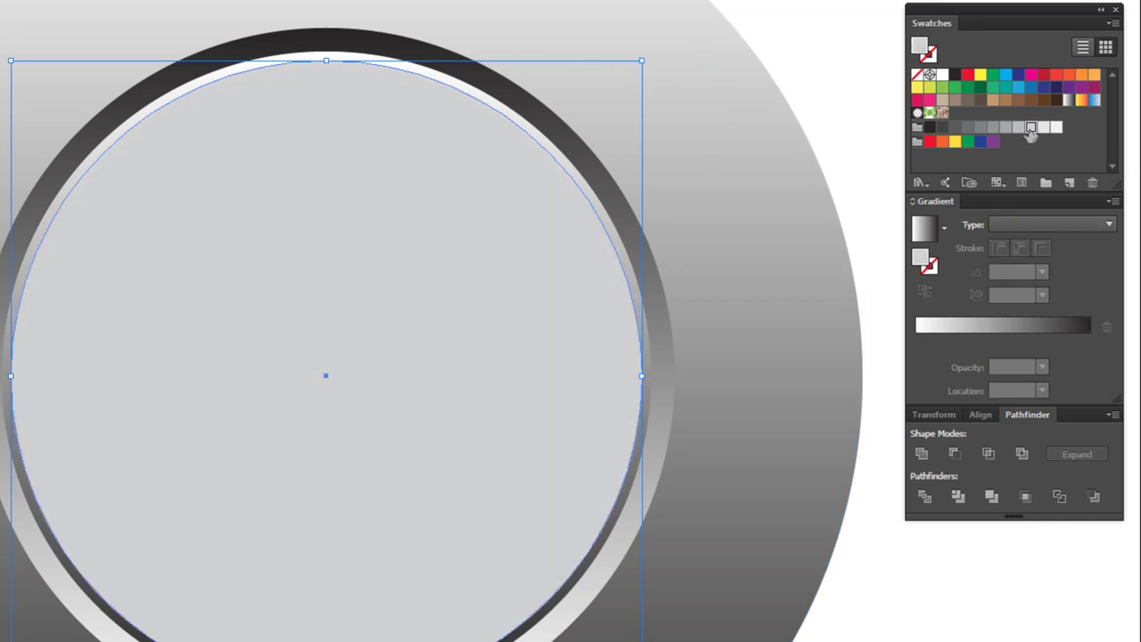
left_click(1019, 127)
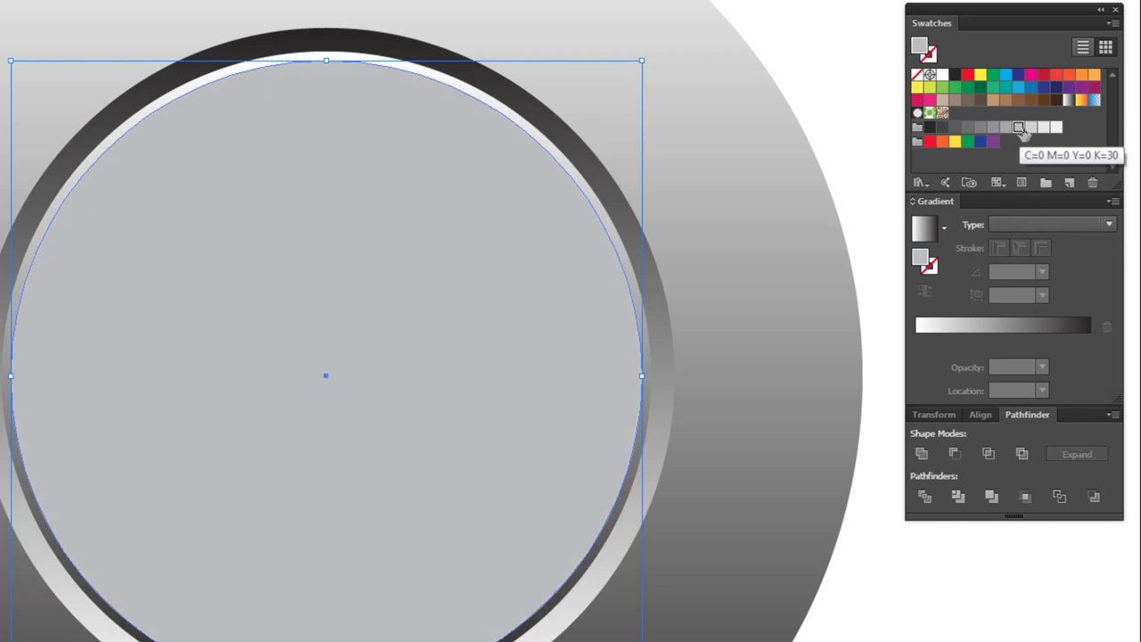
left_click(1030, 128)
left_click(887, 46)
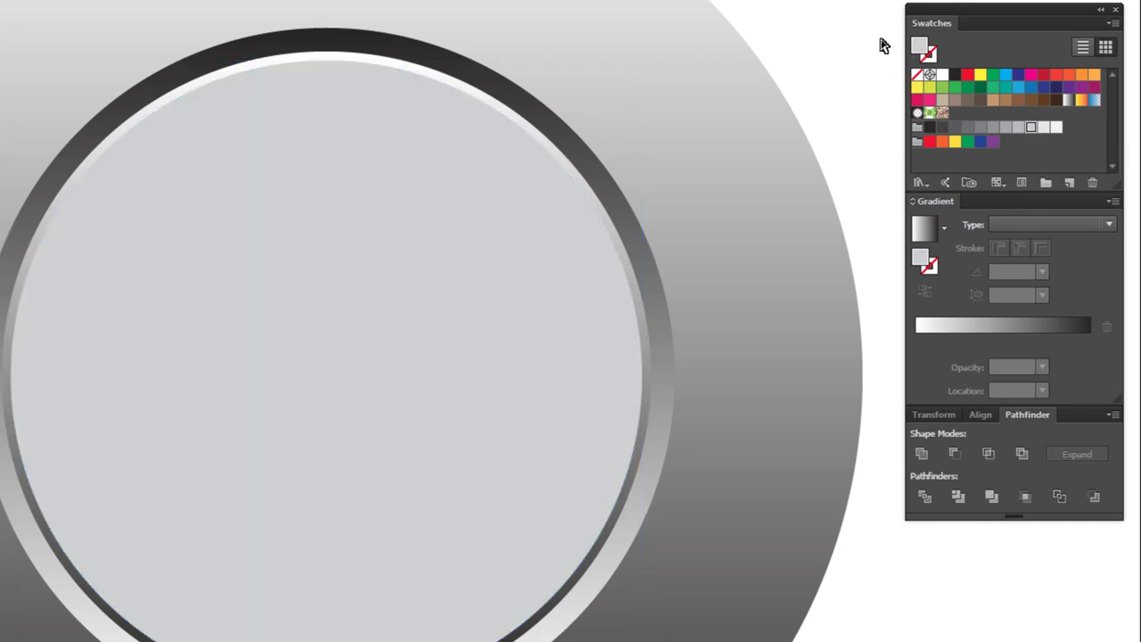
key("ctrl+0")
key("ctrl+plus")
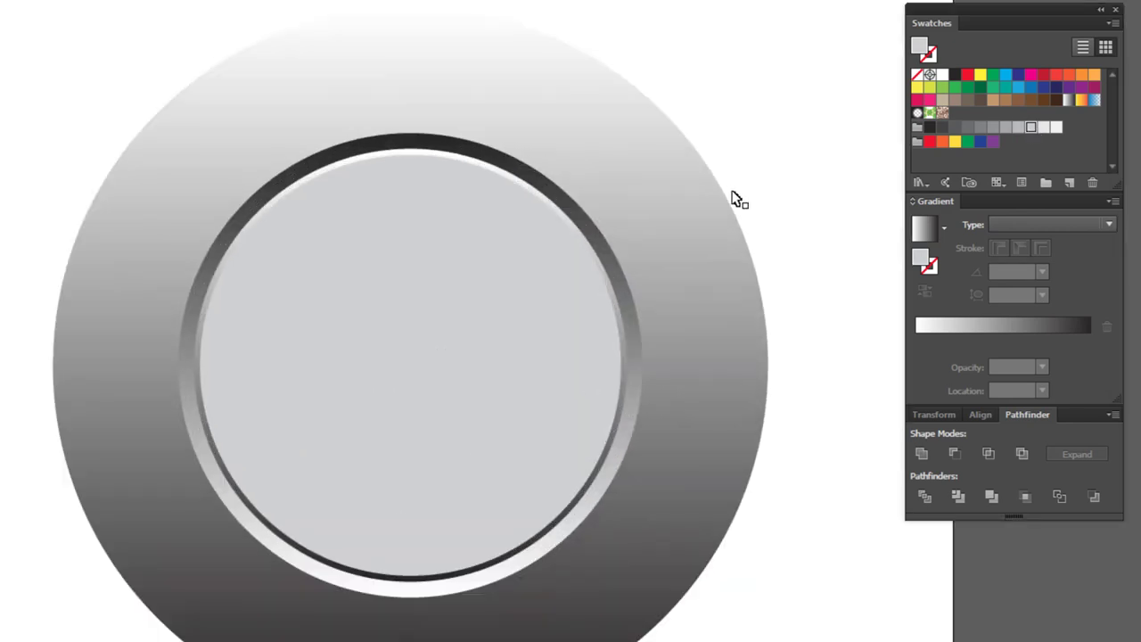
left_click(614, 214)
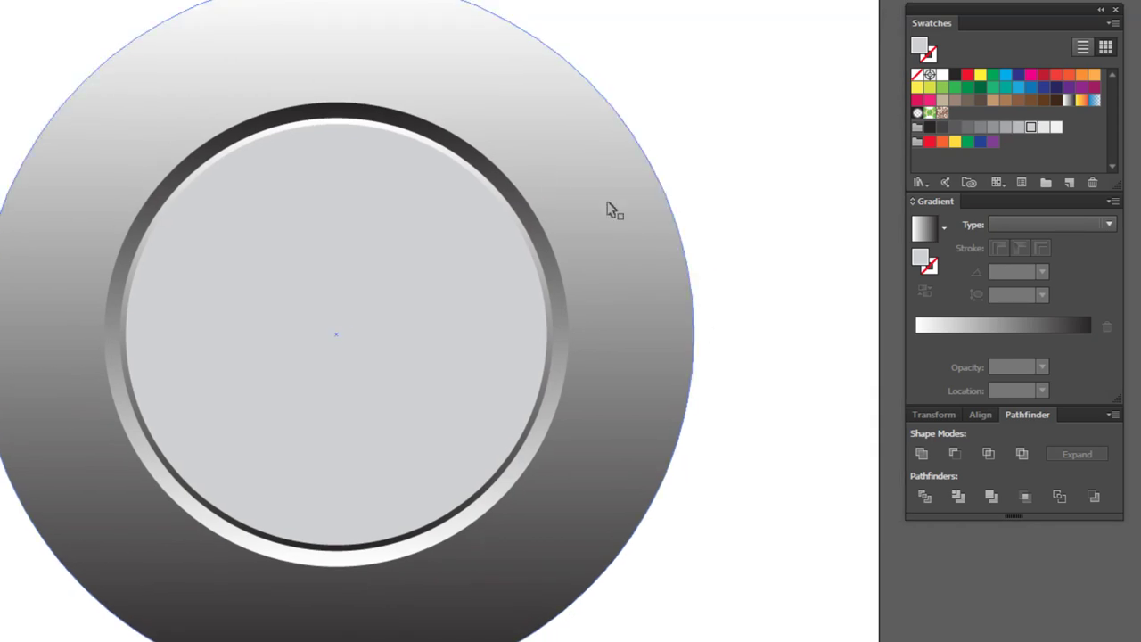
left_click(736, 524)
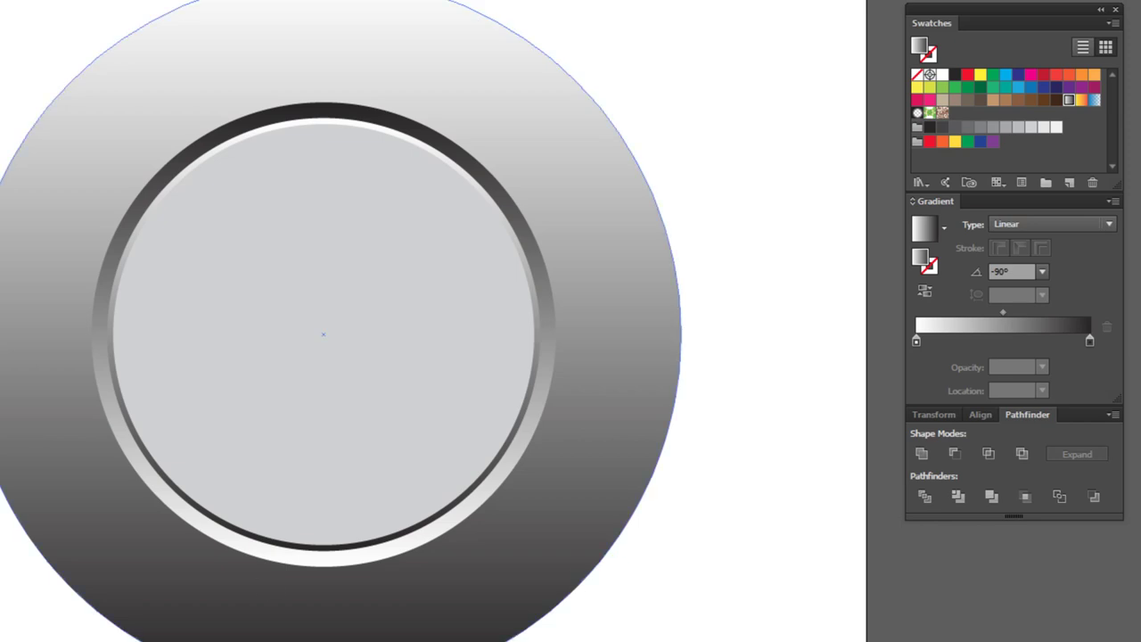
left_click(687, 274)
left_click(540, 162)
key("a")
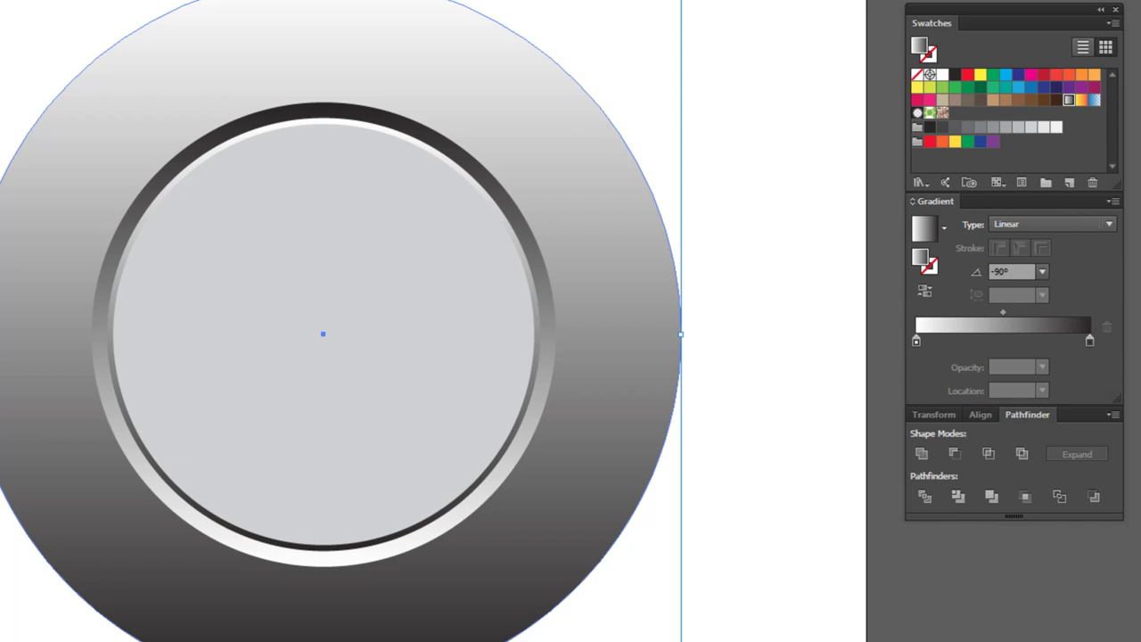
- Enlarge the back circle past the outer ring; place a white stop at 59% and a dark stop at 37%
left_click_drag(713, 2, 727, 2)
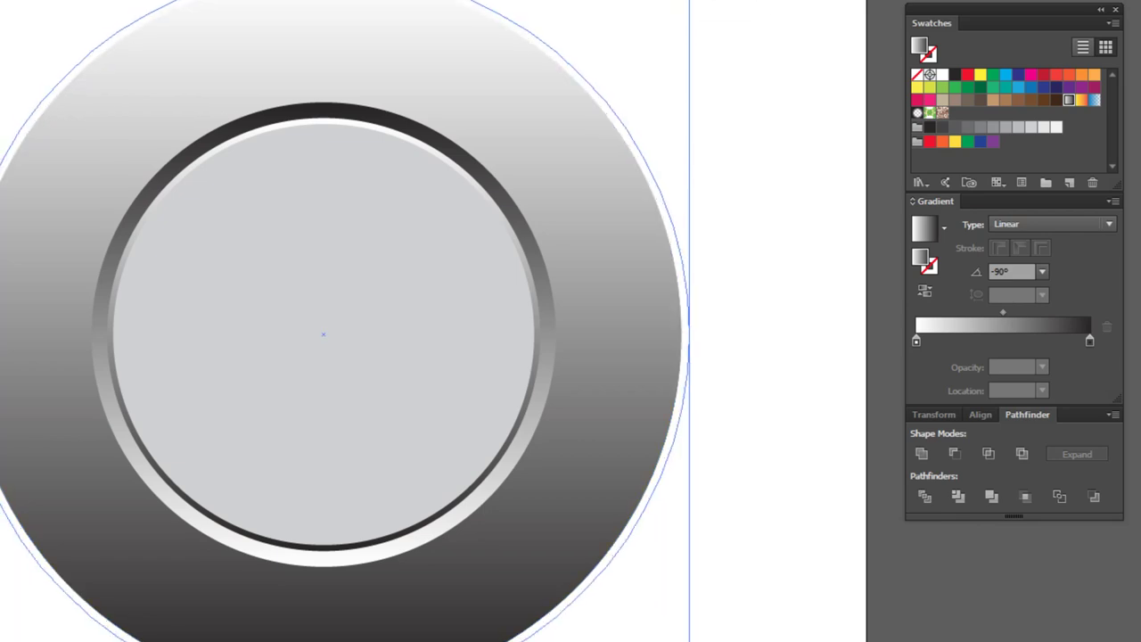
left_click_drag(727, 2, 727, 2)
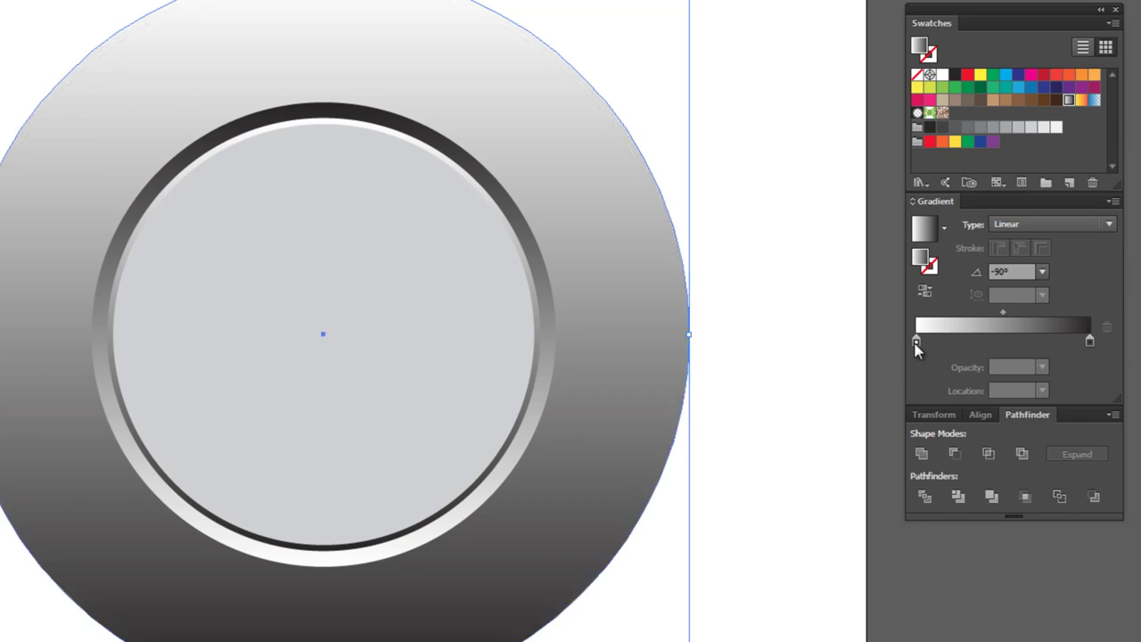
left_click(917, 342)
left_click_drag(917, 342, 1021, 343)
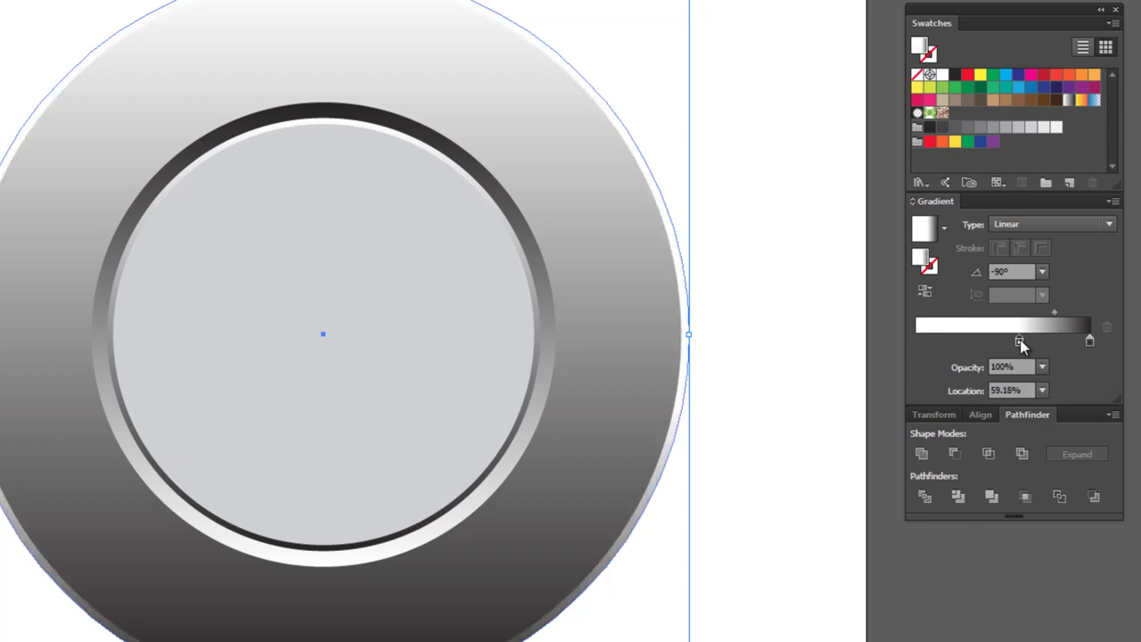
left_click(1089, 342)
left_click_drag(1090, 342, 916, 342)
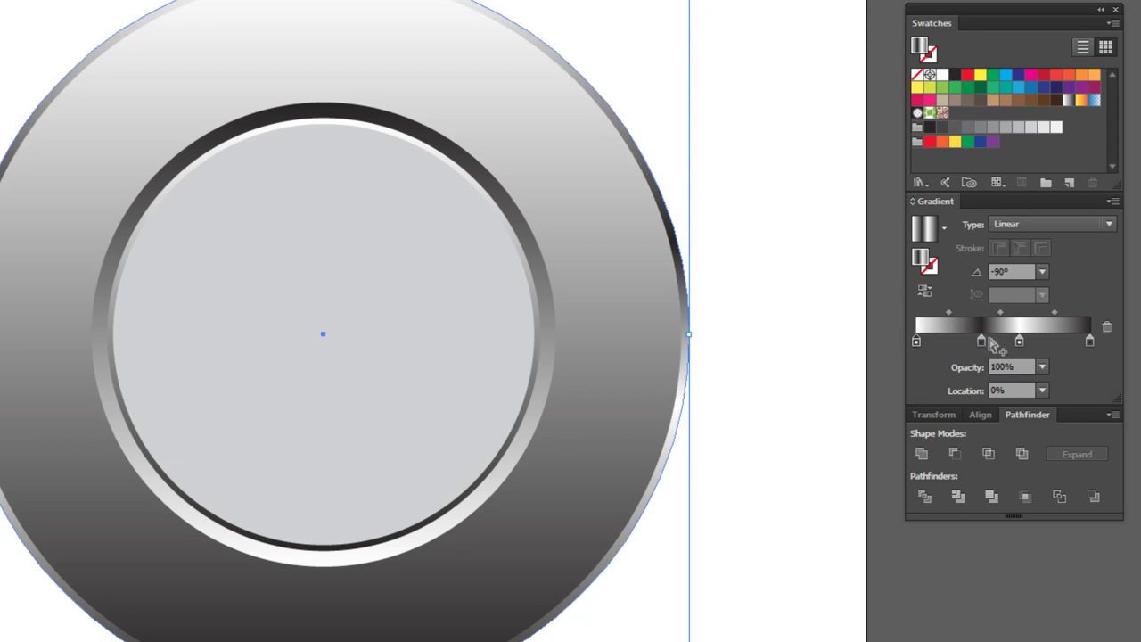
- Refine the rim's bands with stops near 34% and 80% plus a white stop at 41%
left_click(1019, 342)
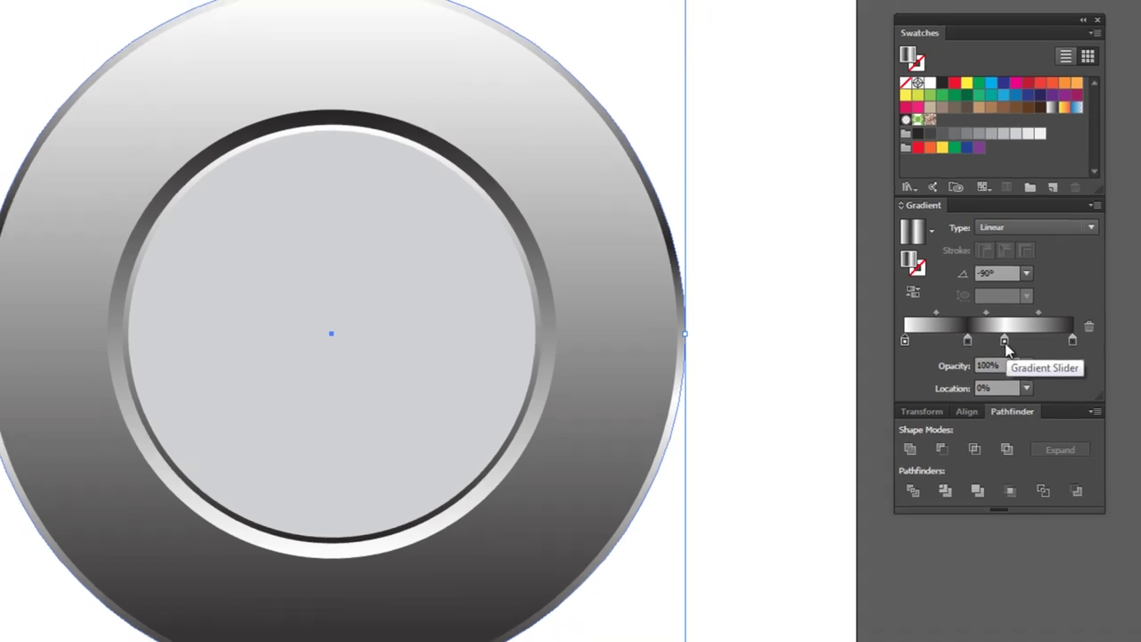
left_click_drag(905, 339, 900, 339)
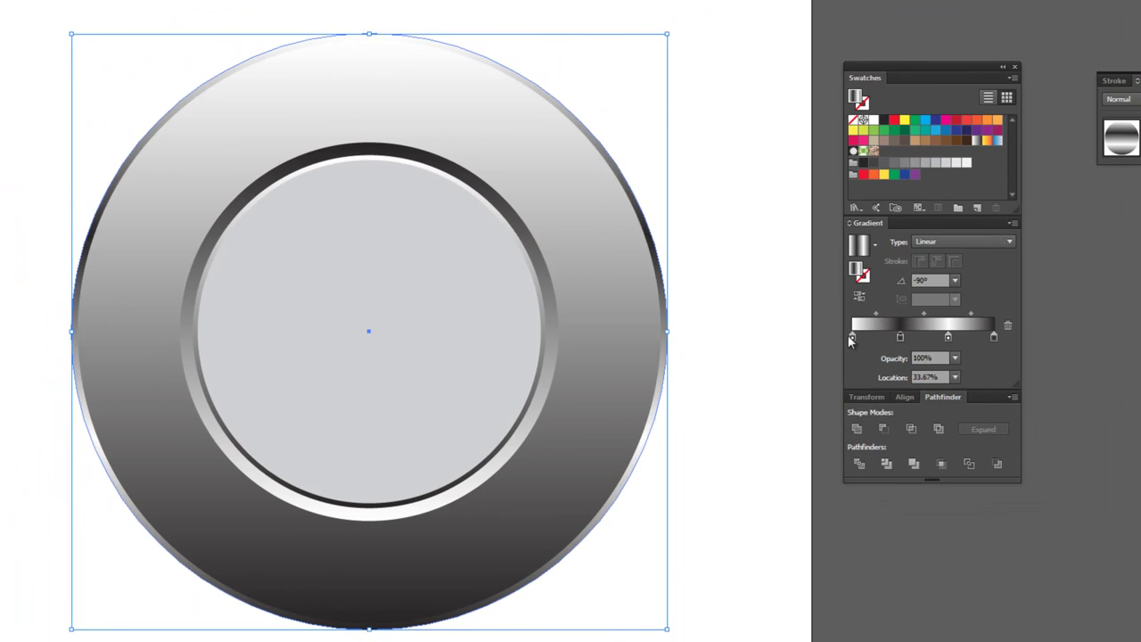
left_click(949, 338)
left_click(762, 479)
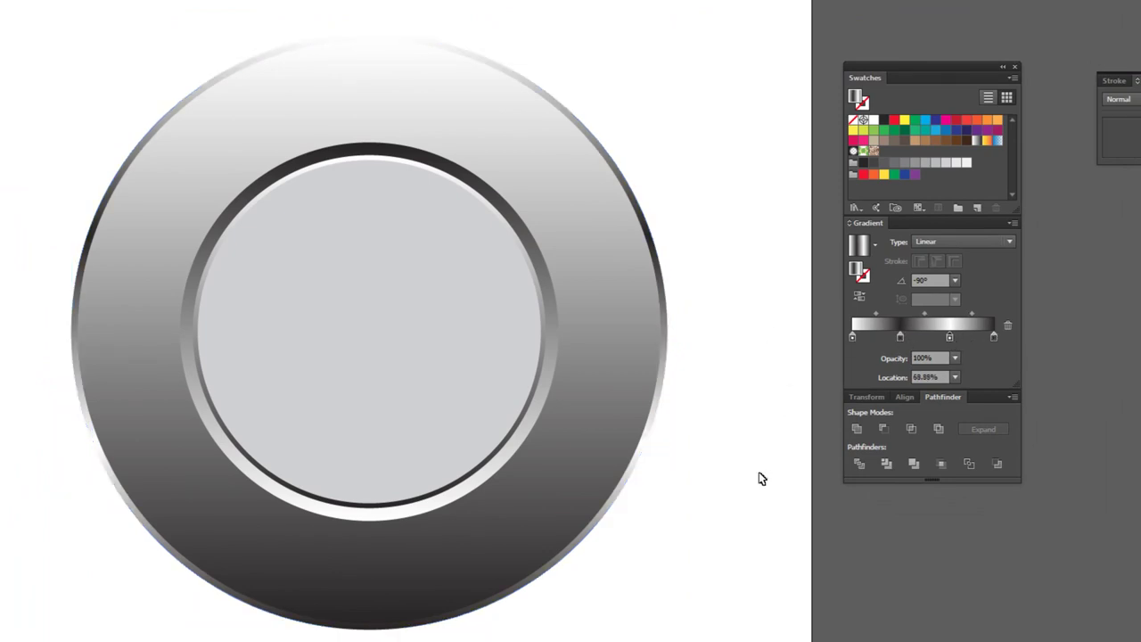
left_click(674, 318)
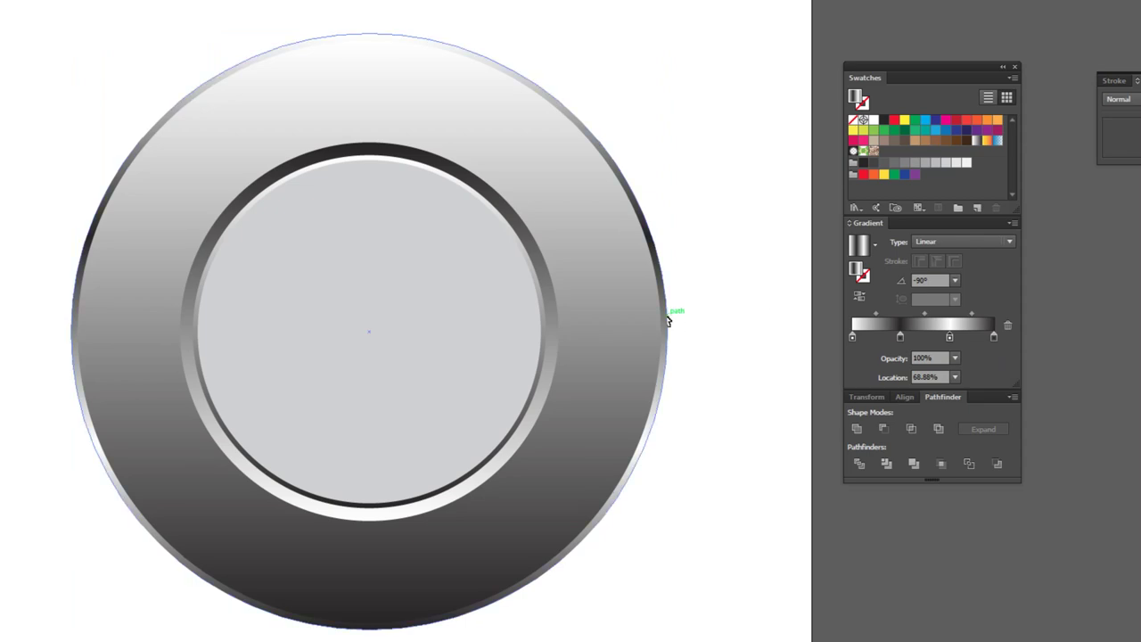
mouse_move(949, 337)
left_mouse_down()
mouse_move(965, 337)
mouse_move(936, 337)
left_mouse_up()
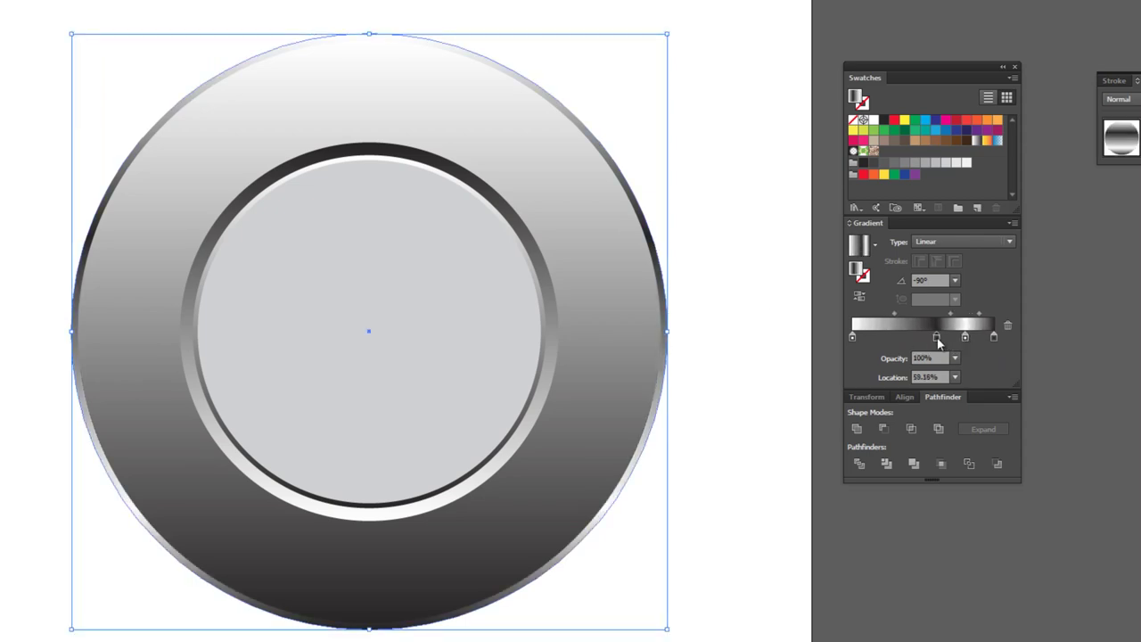
left_click(965, 338)
left_click_drag(965, 337, 880, 338)
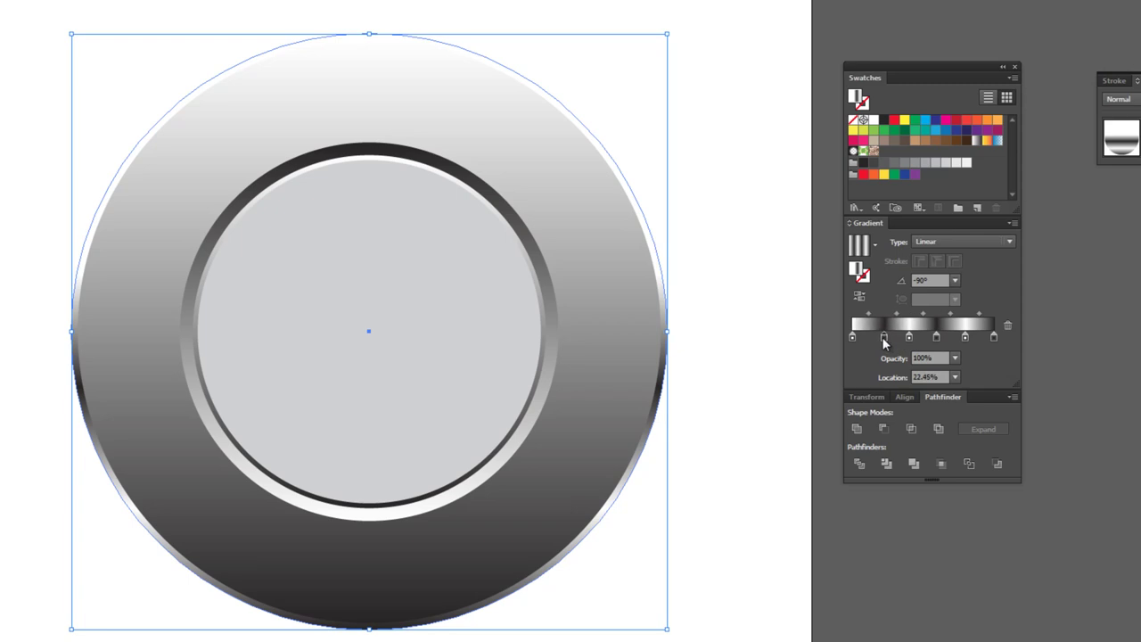
- Preview the banded chrome rim up close, then select the inner ring
left_click(567, 34)
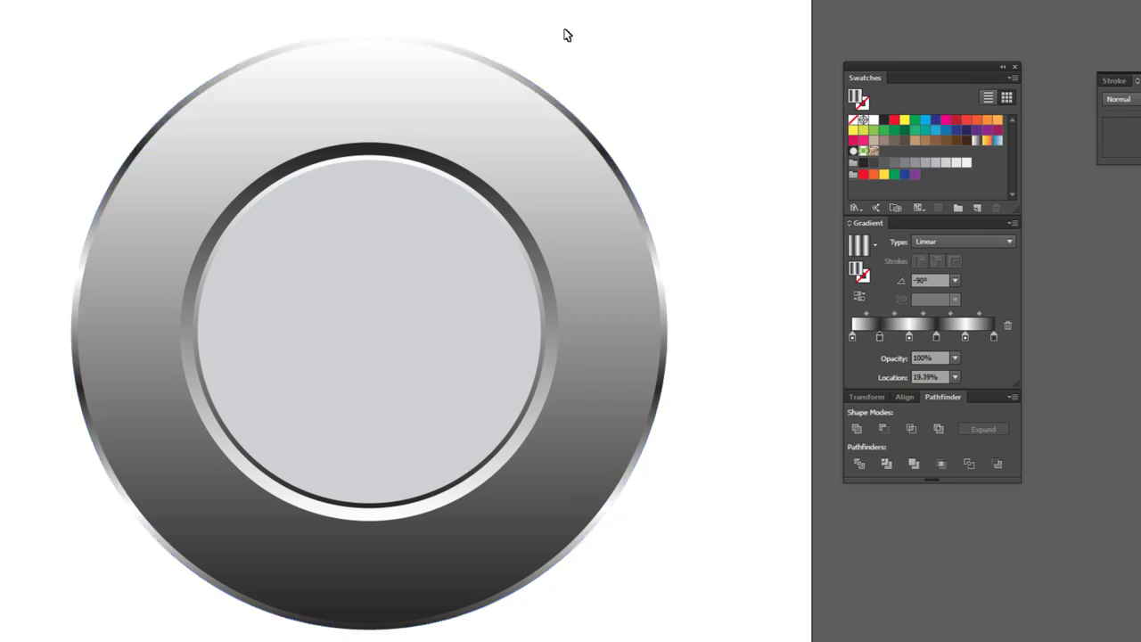
left_click(671, 322)
left_click(686, 541)
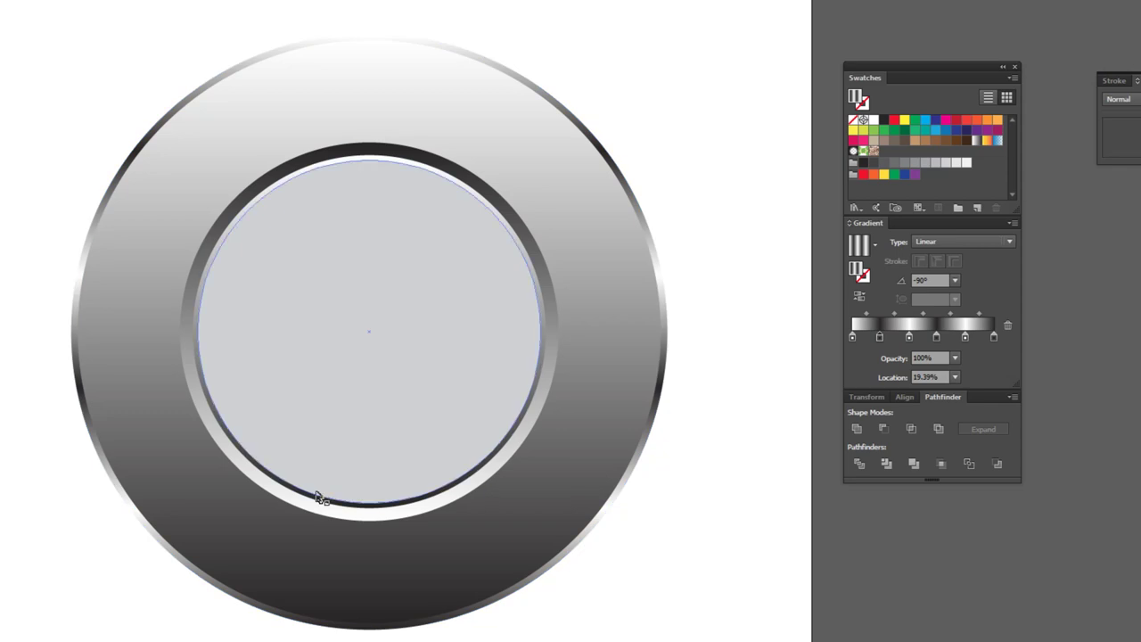
left_click(664, 270)
key("ctrl+plus")
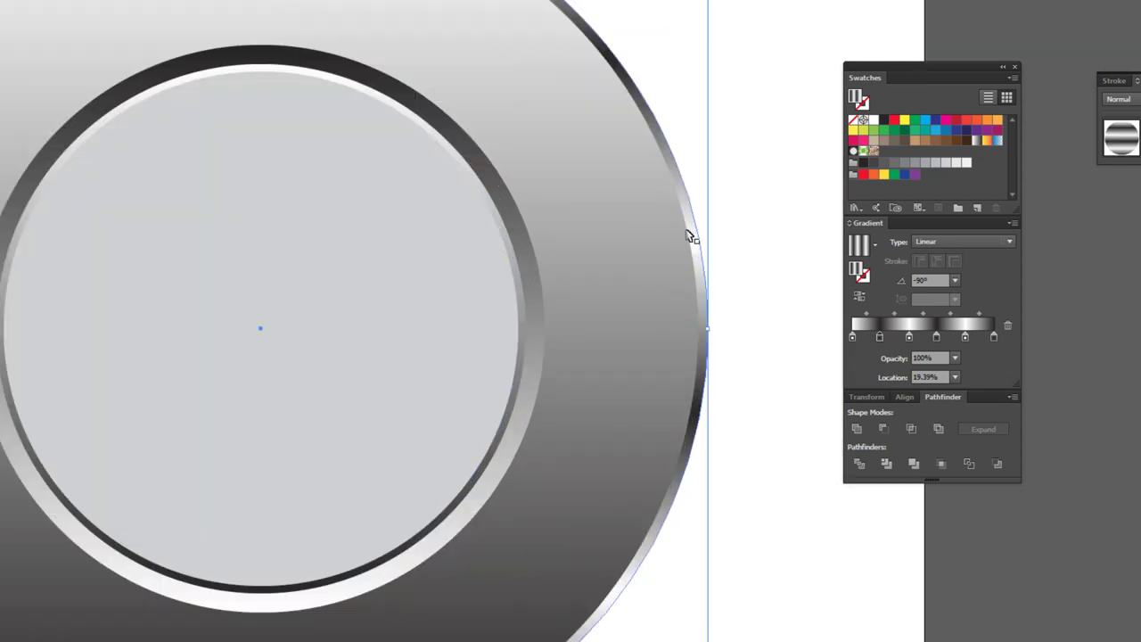
left_click(695, 129)
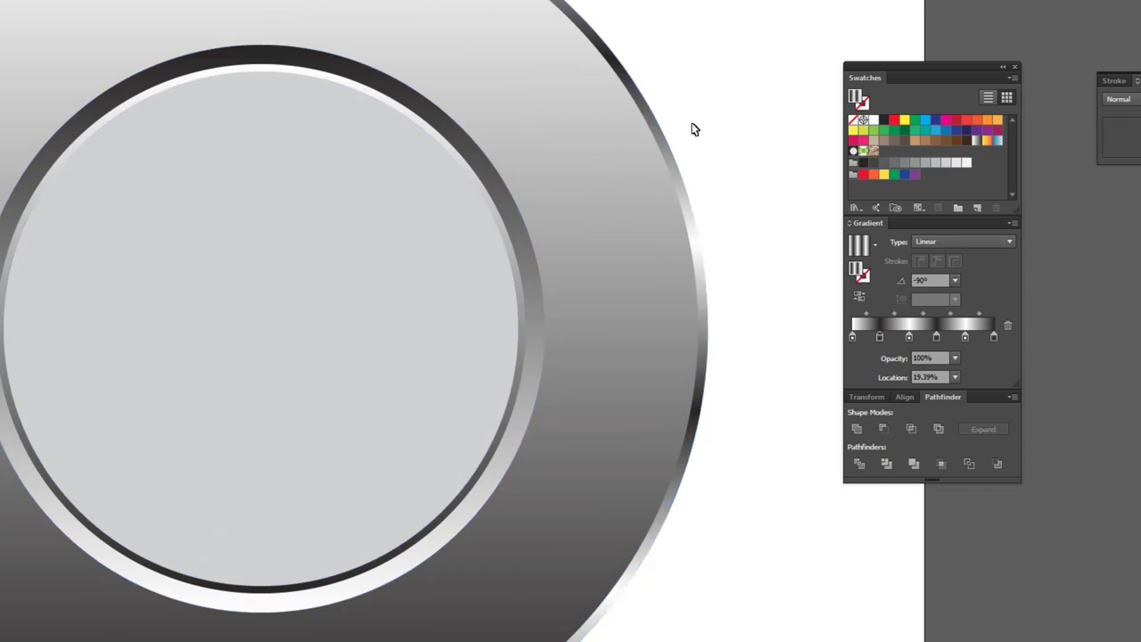
key("ctrl+minus")
key("ctrl+minus")
key("ctrl+minus")
key("ctrl+plus")
key("ctrl+plus")
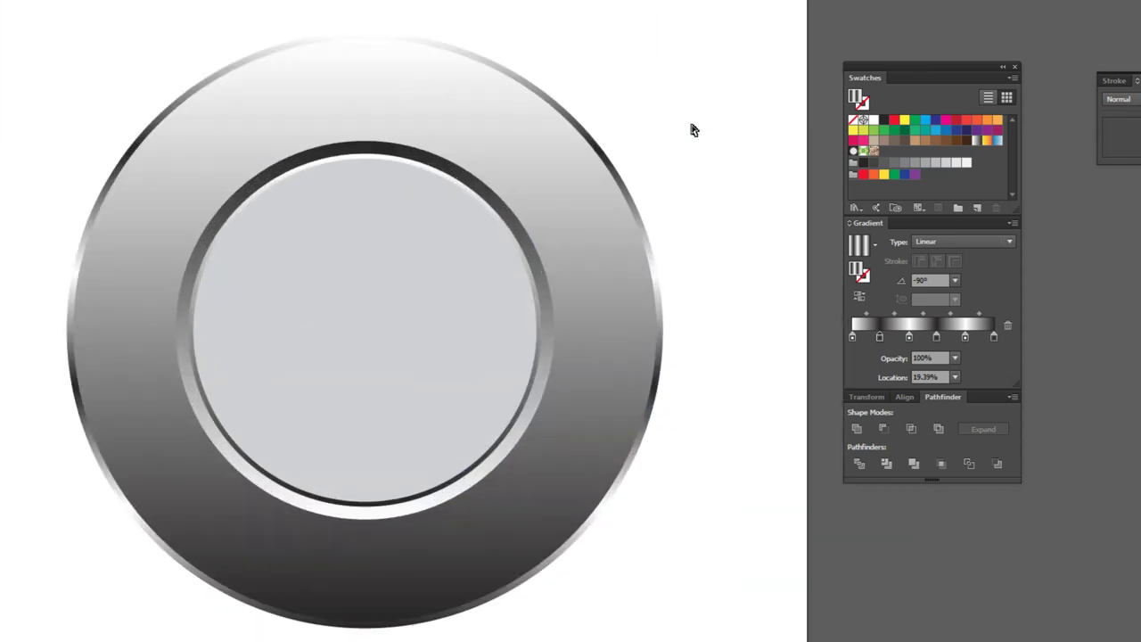
left_click_drag(497, 184, 518, 173)
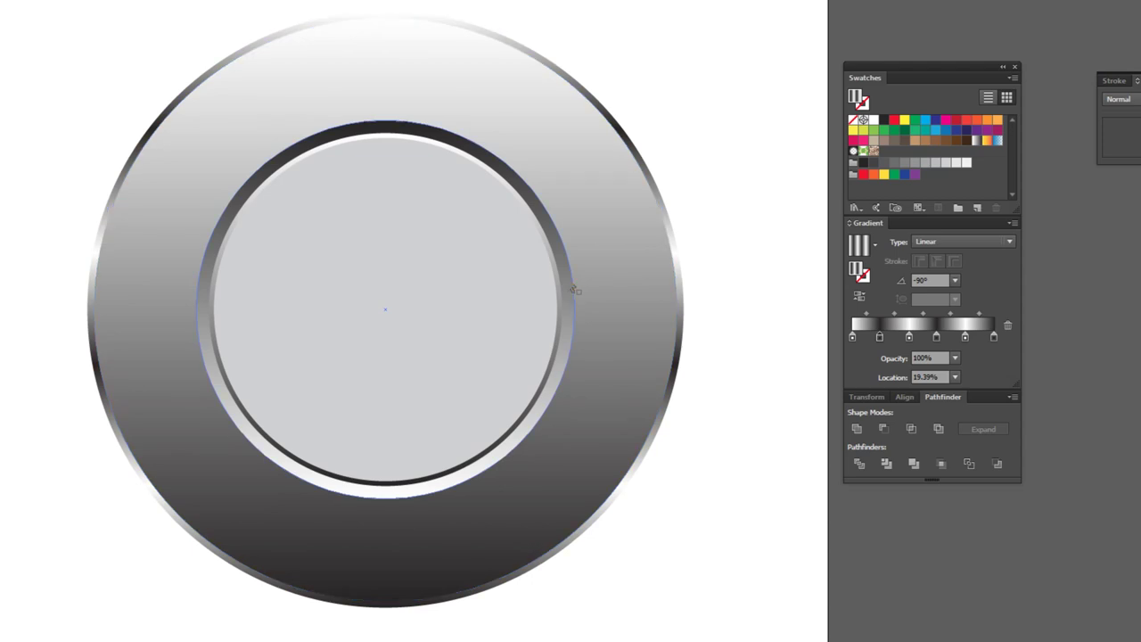
left_click(573, 288)
key("a")
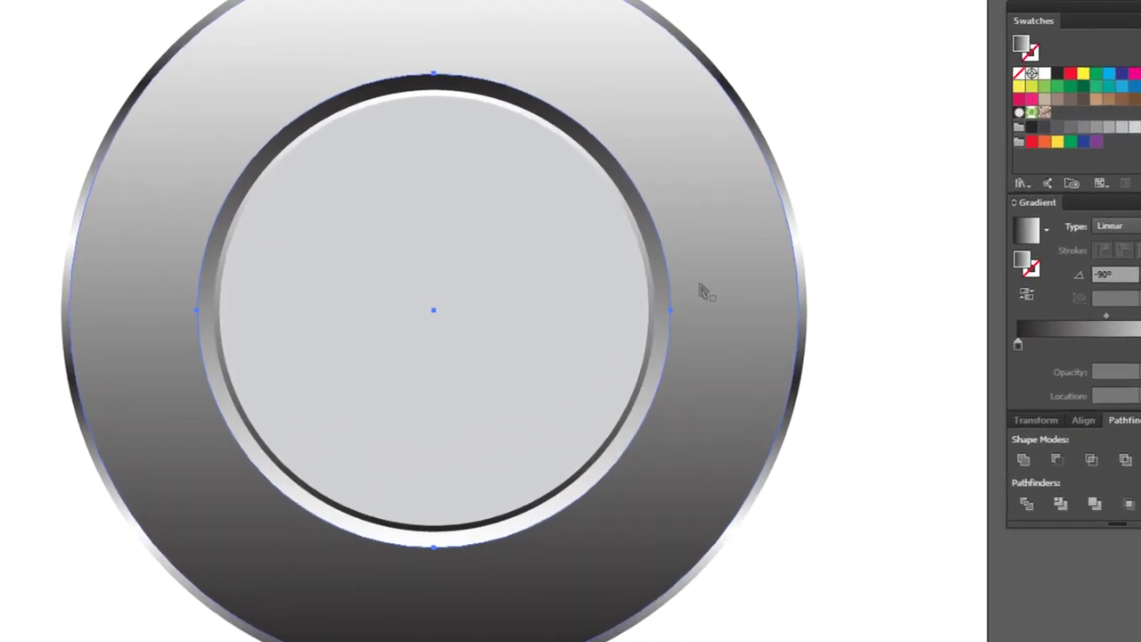
- Enlarge the inner ring to about 260.67 px and eyedrop the rim's banded gradient onto it
key("v")
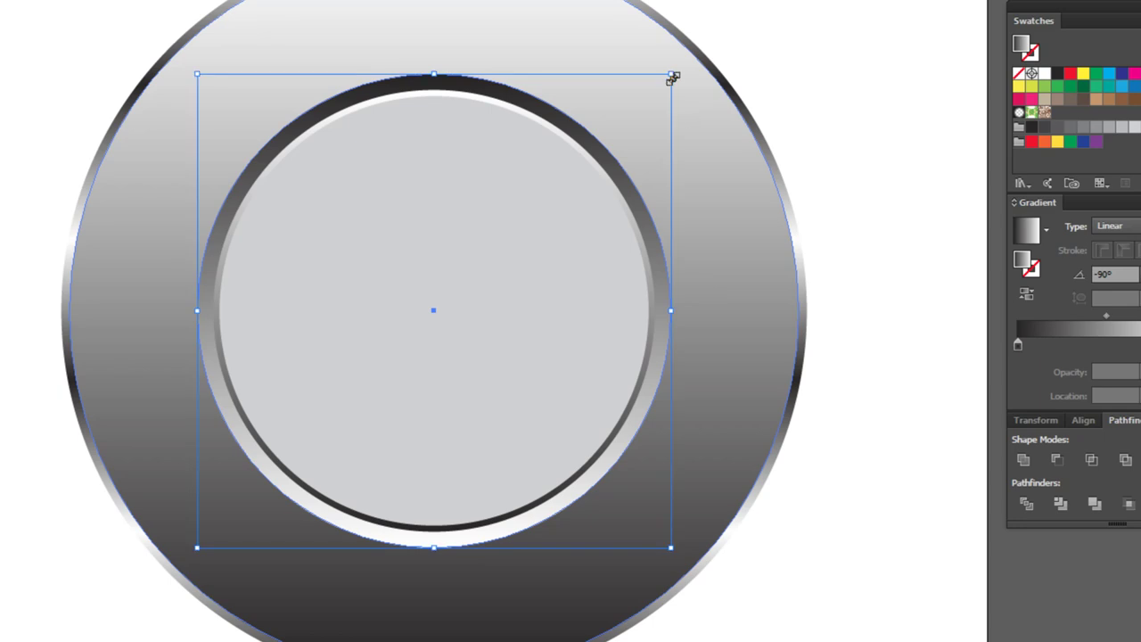
left_click_drag(671, 75, 681, 69)
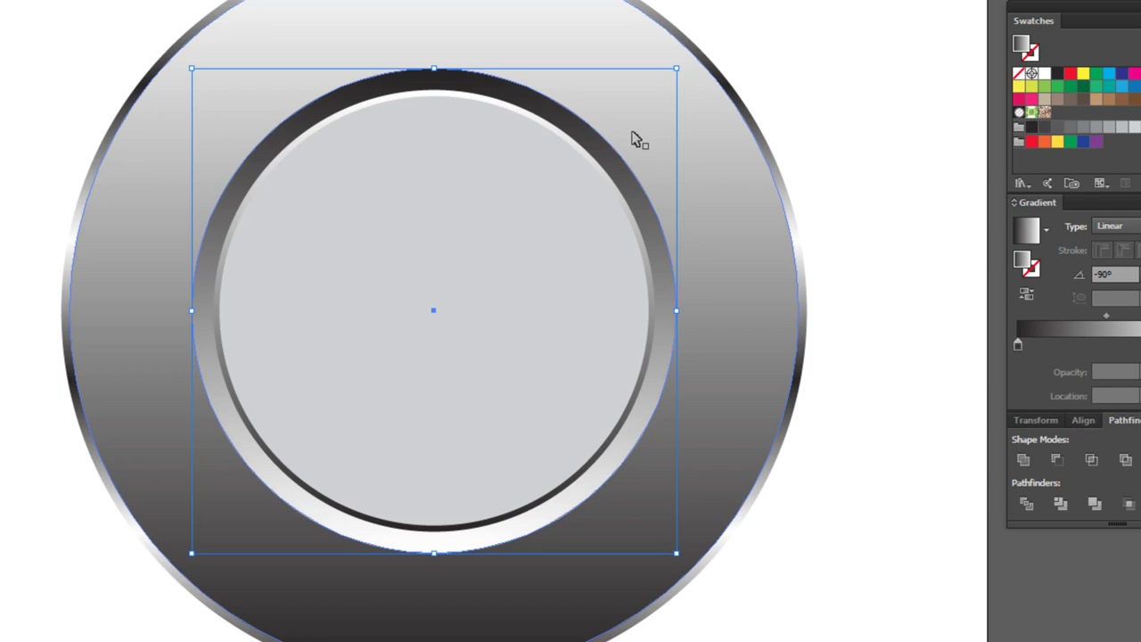
key("i")
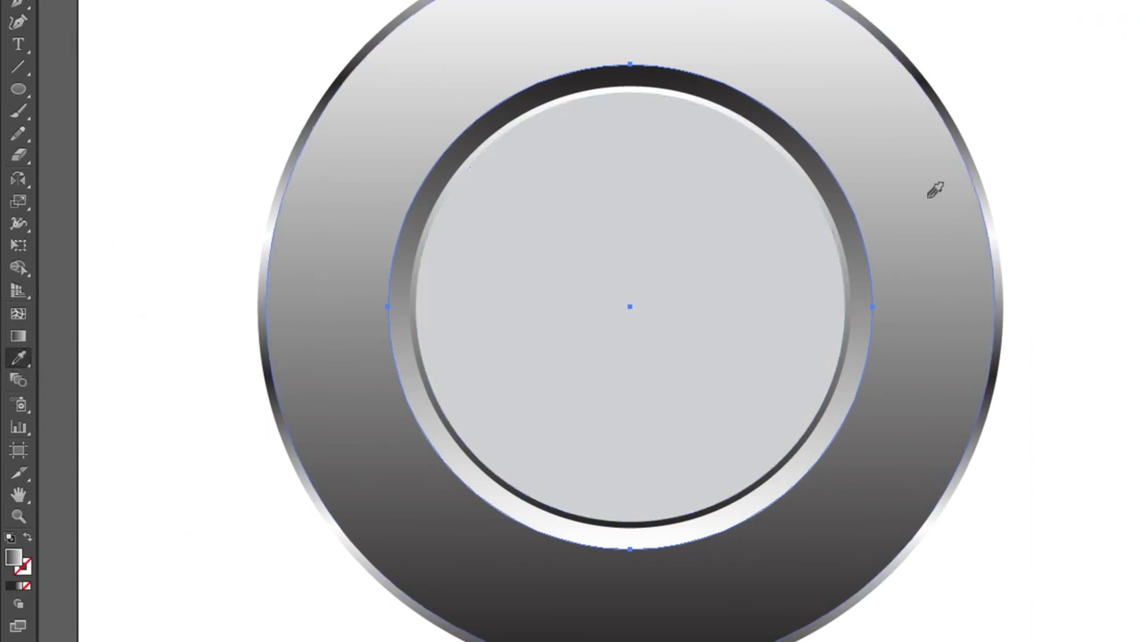
left_click(981, 168)
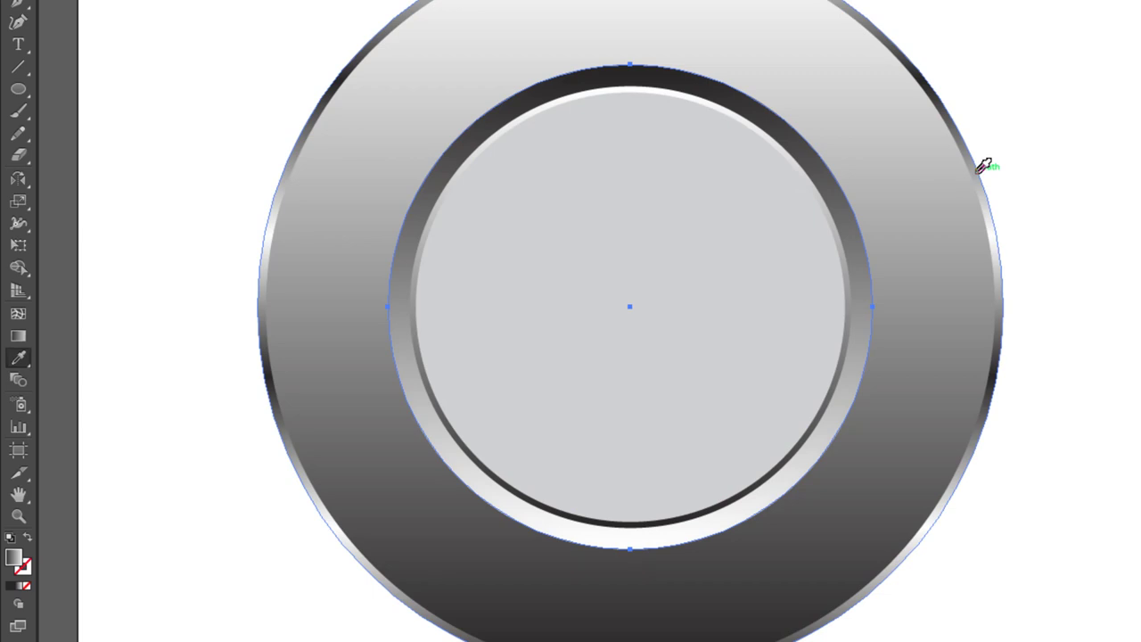
left_click(981, 167)
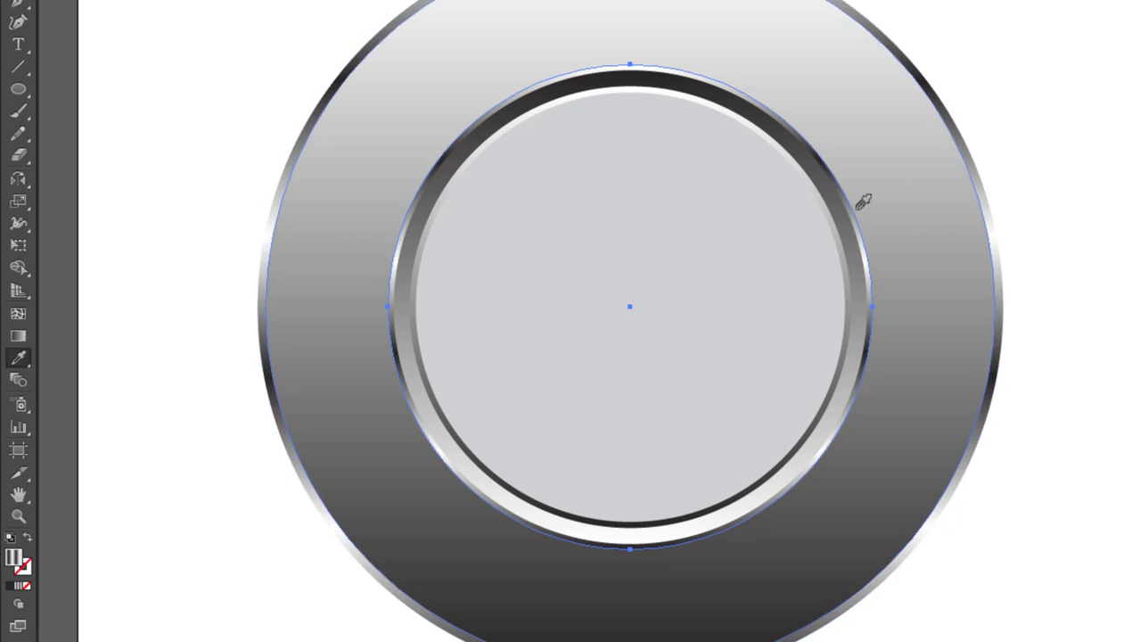
key("v")
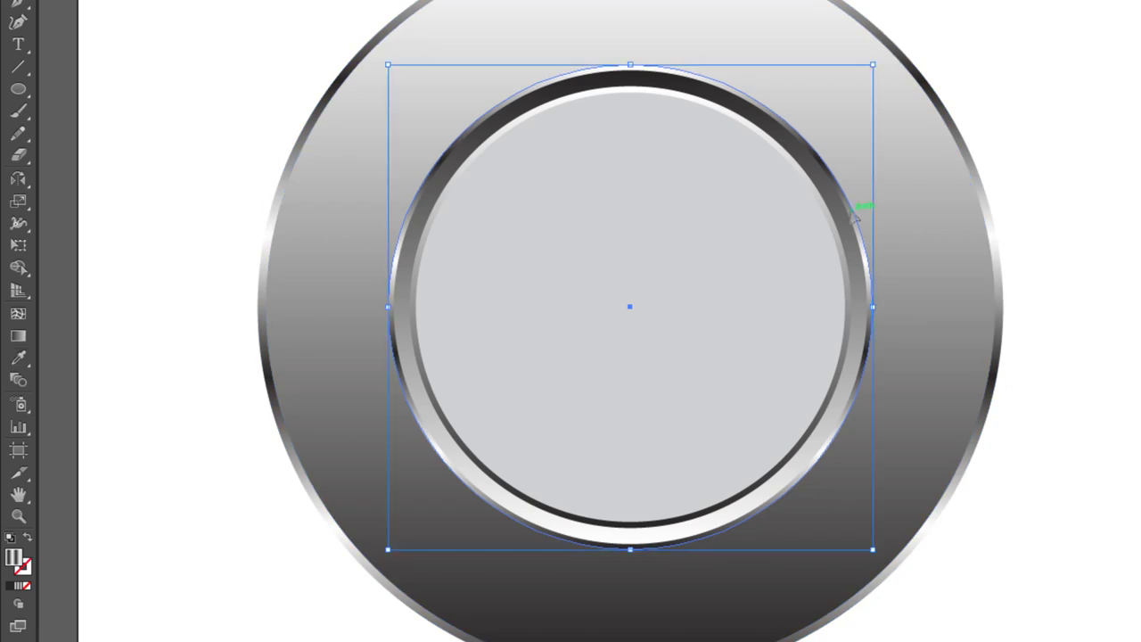
left_click(997, 199)
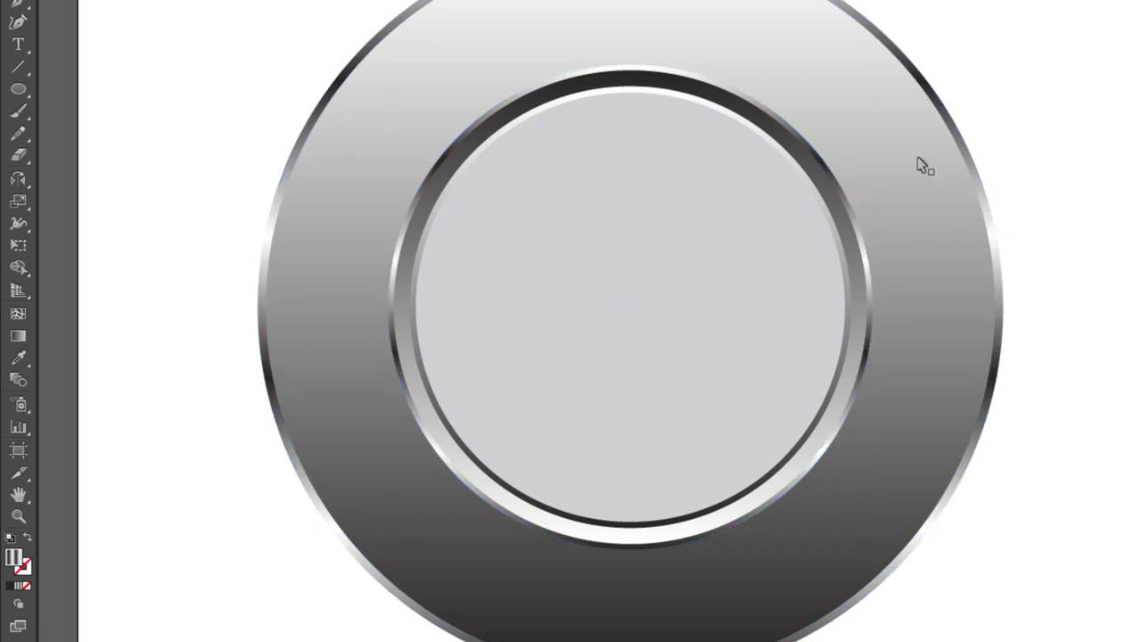
left_click(854, 218)
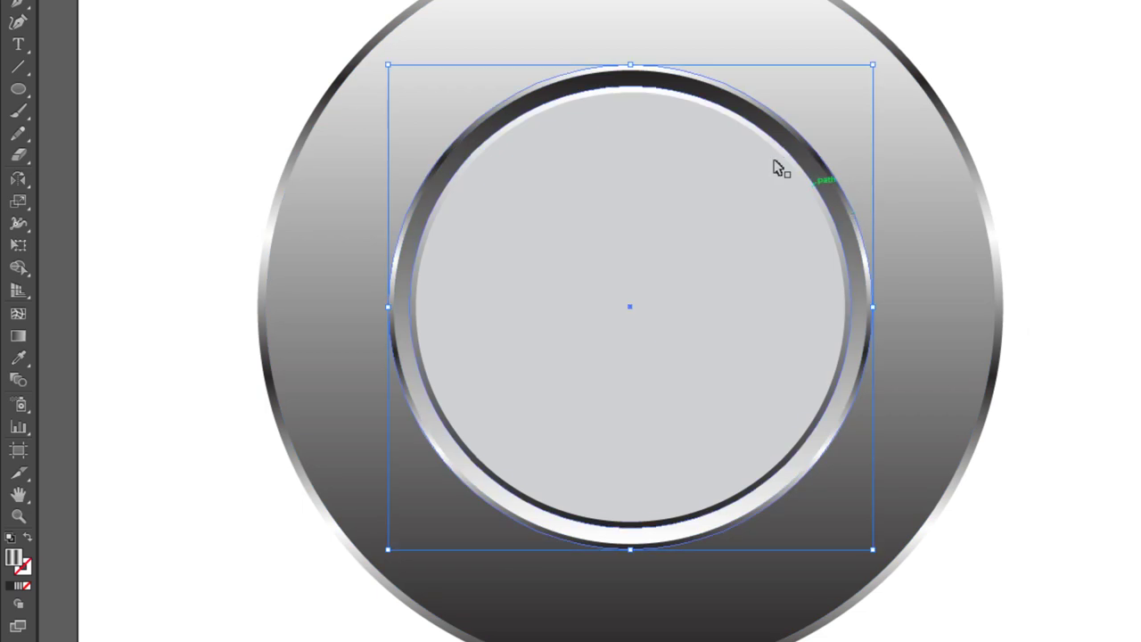
key("ctrl+plus")
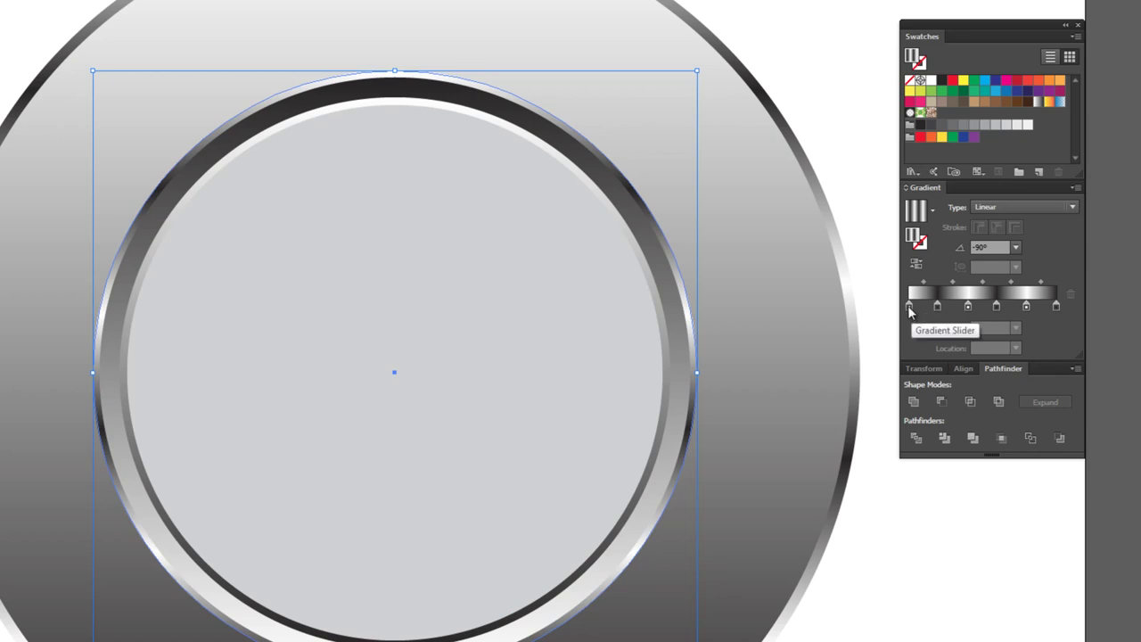
- Move the inner ring's first dark gradient stop to 7.65%, then zoom in on the inner circles
left_click_drag(909, 306, 870, 406)
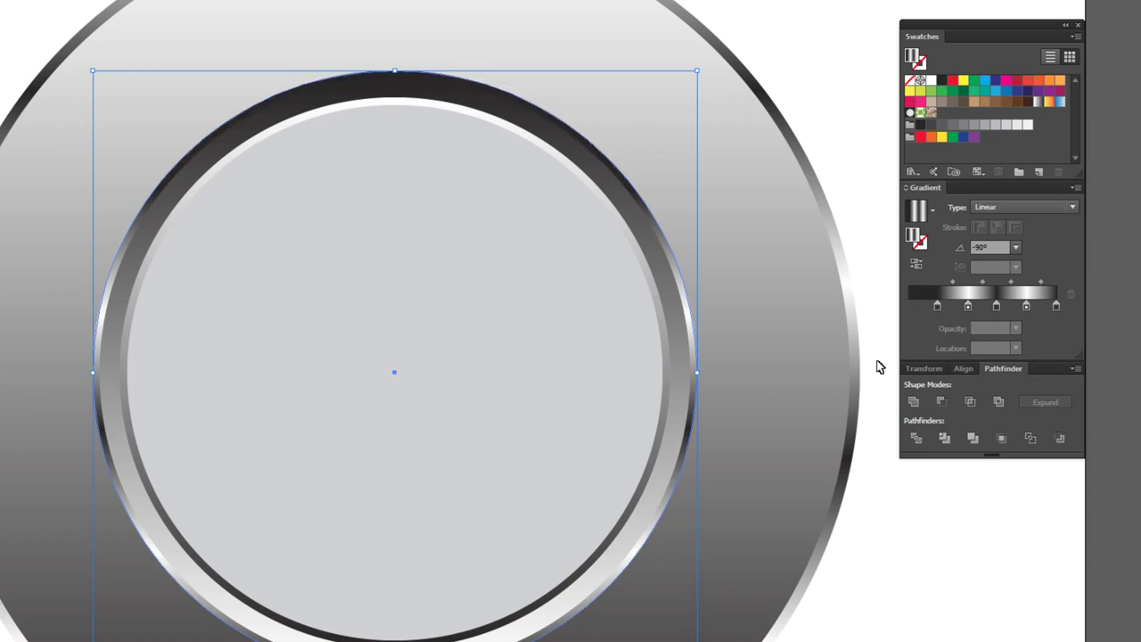
left_click(924, 306)
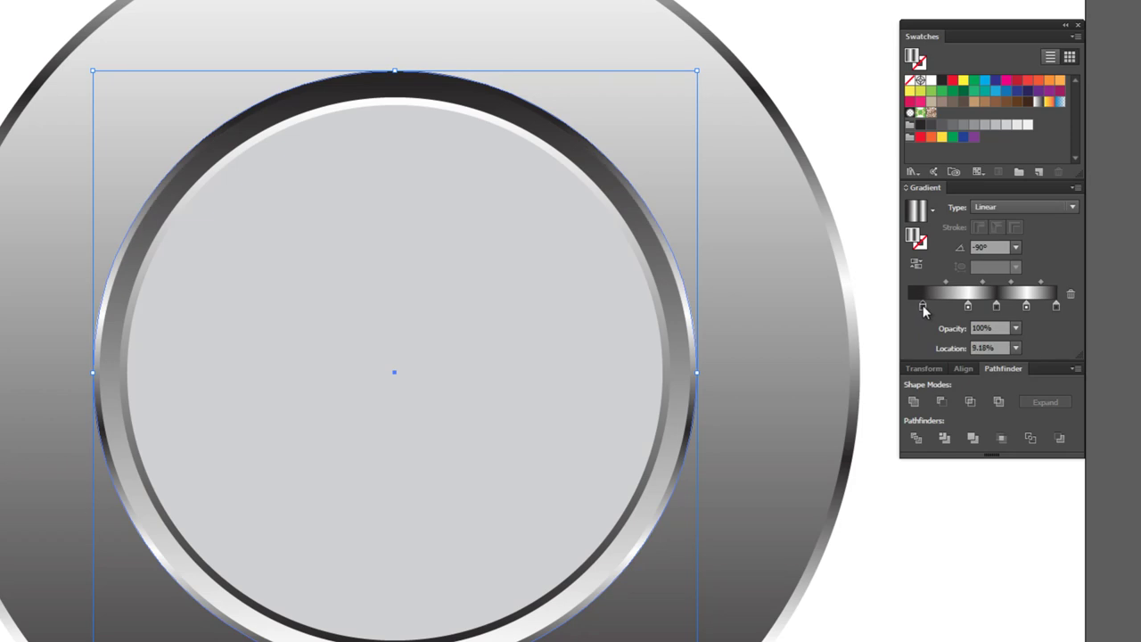
key("ctrl+shift+a")
key("ctrl+0")
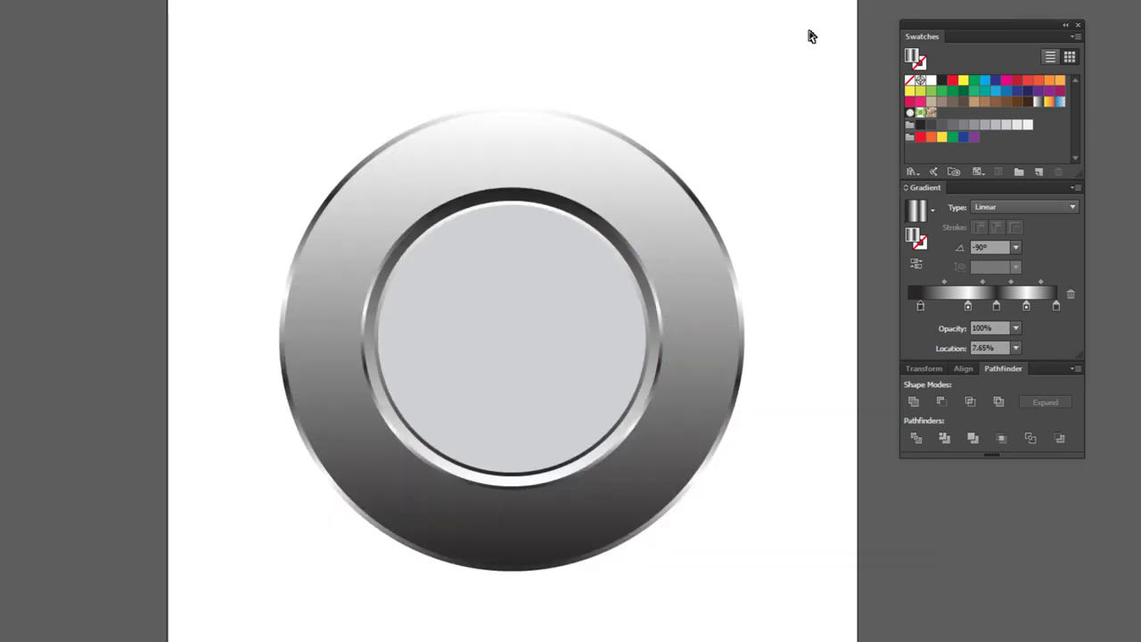
key("ctrl+plus")
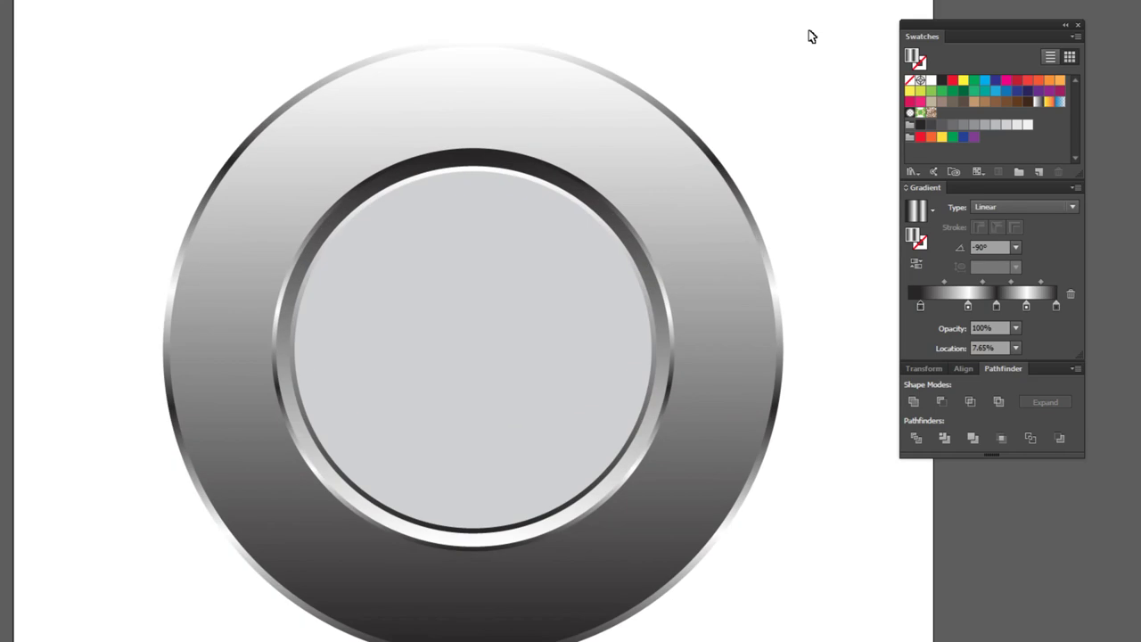
key("ctrl+plus")
left_click(645, 170)
- Eyedrop the chrome rim's multi-stop gradient onto the thin ring around the centre disc
key("ctrl+plus")
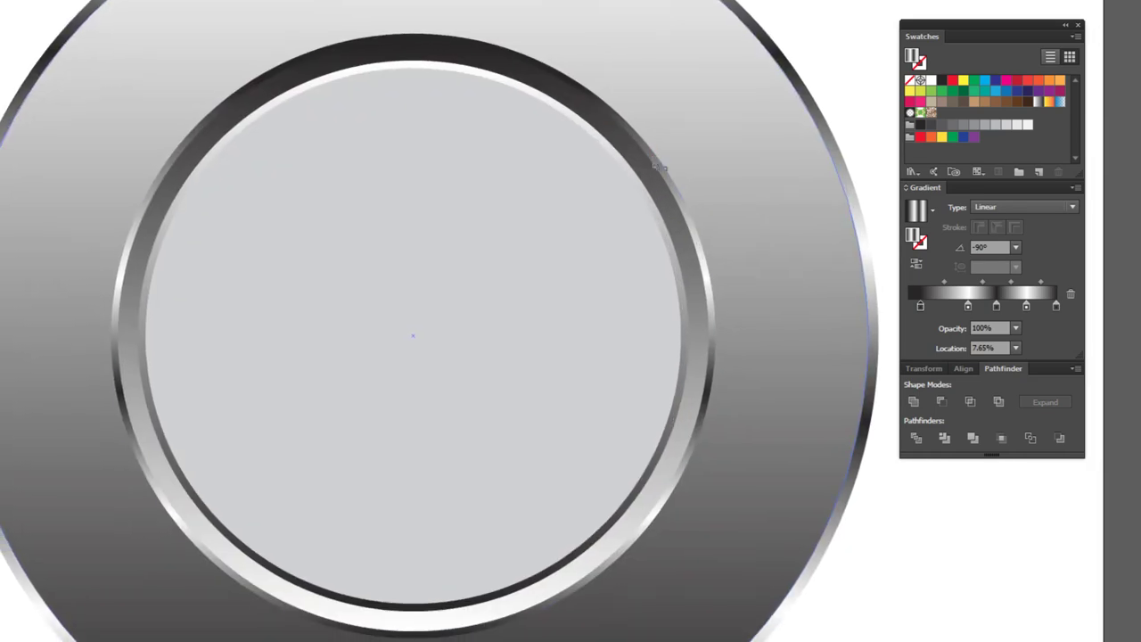
left_click(627, 162)
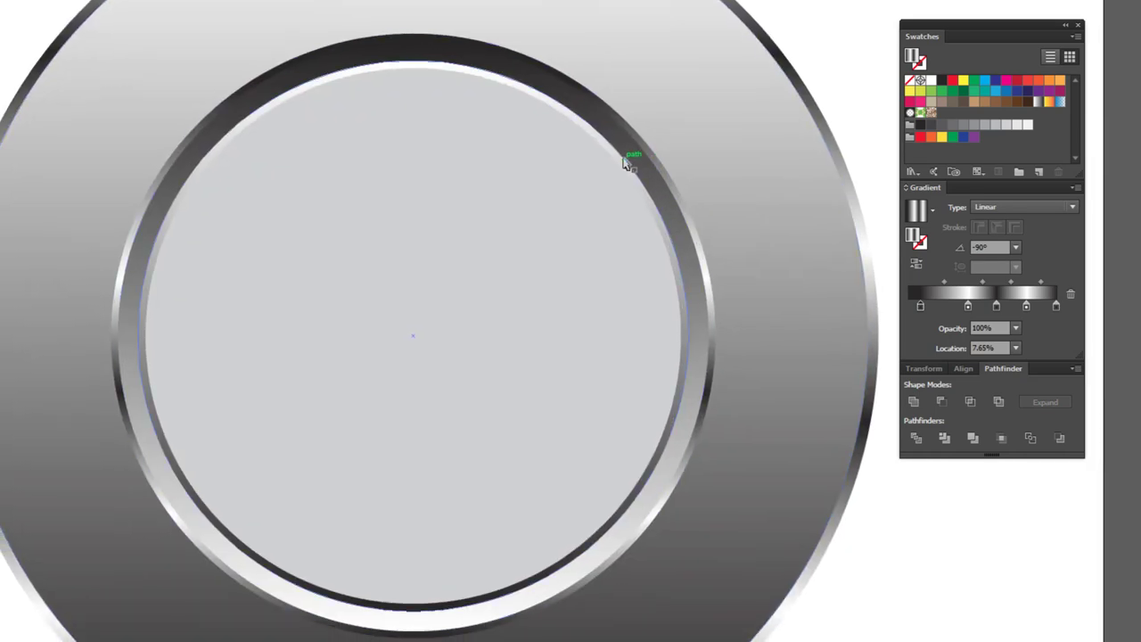
left_click(626, 162)
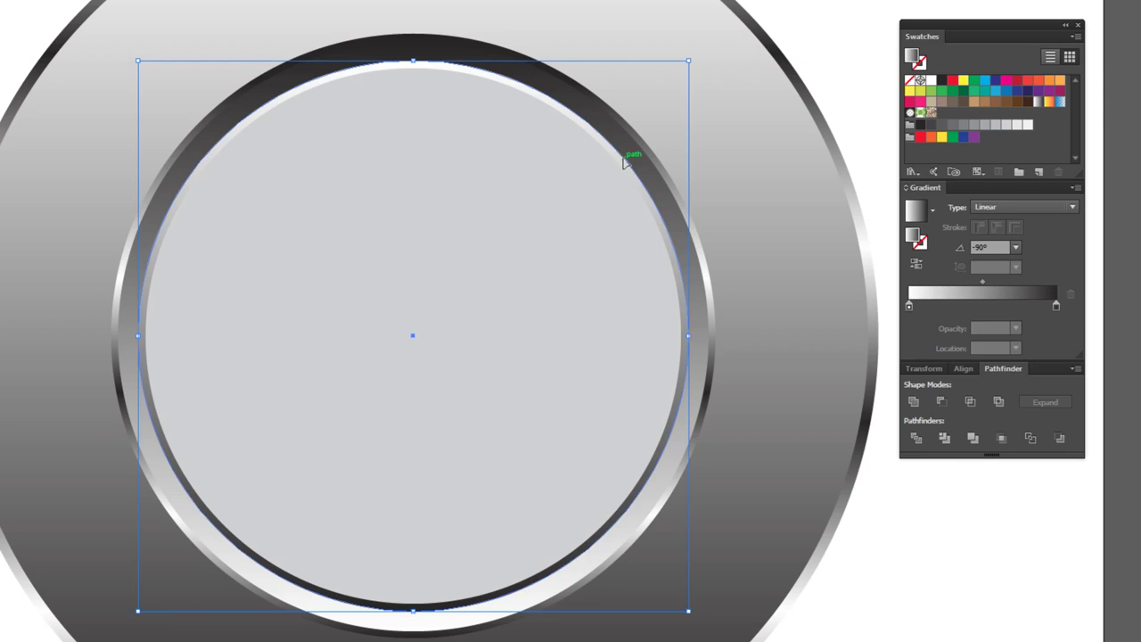
key("i")
left_click(670, 168)
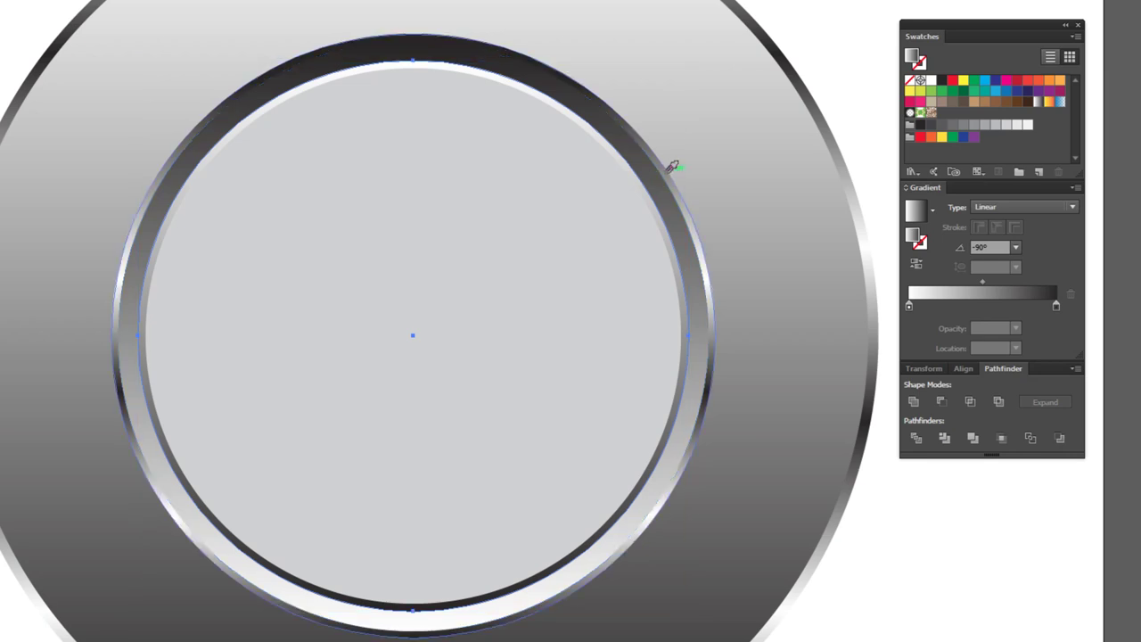
left_click(673, 168)
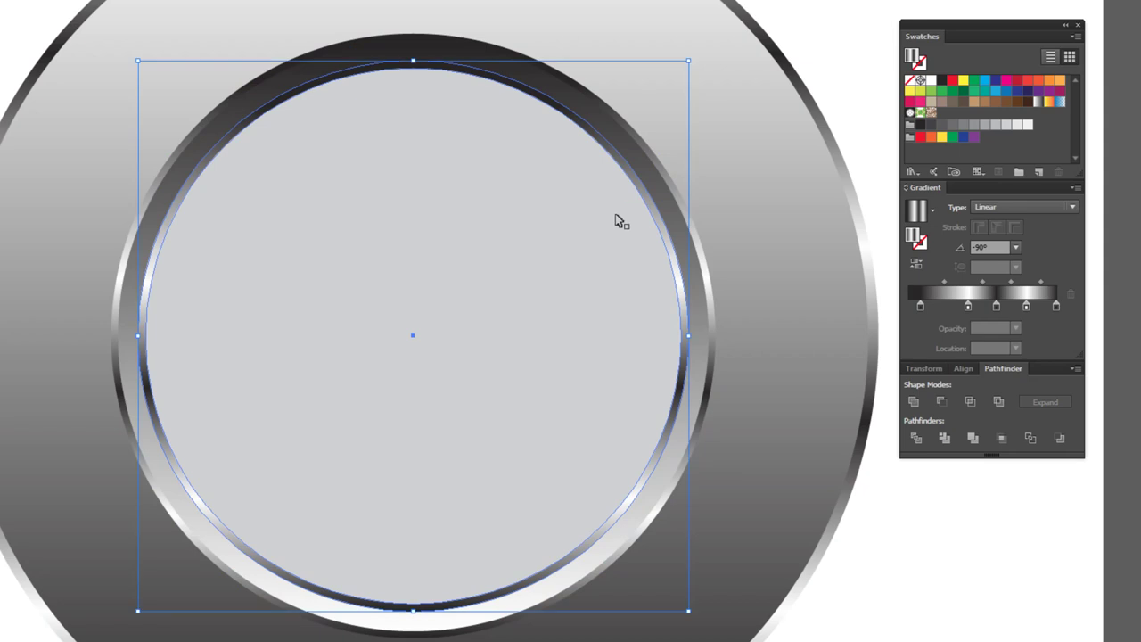
key("ctrl+minus")
key("ctrl+minus")
key("ctrl+plus")
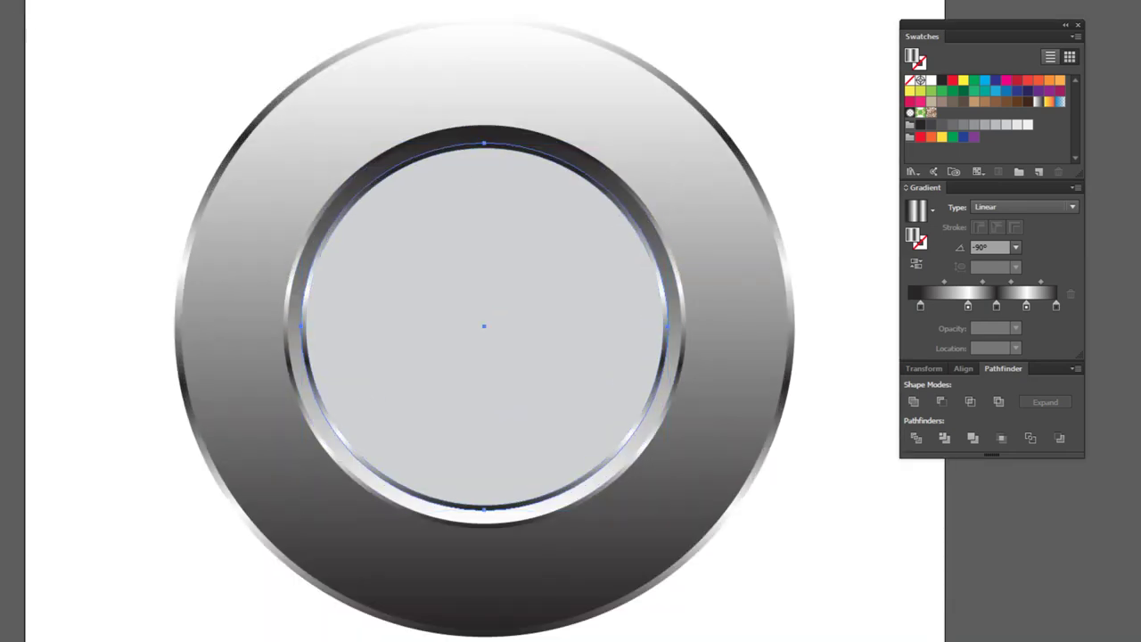
left_click(841, 377)
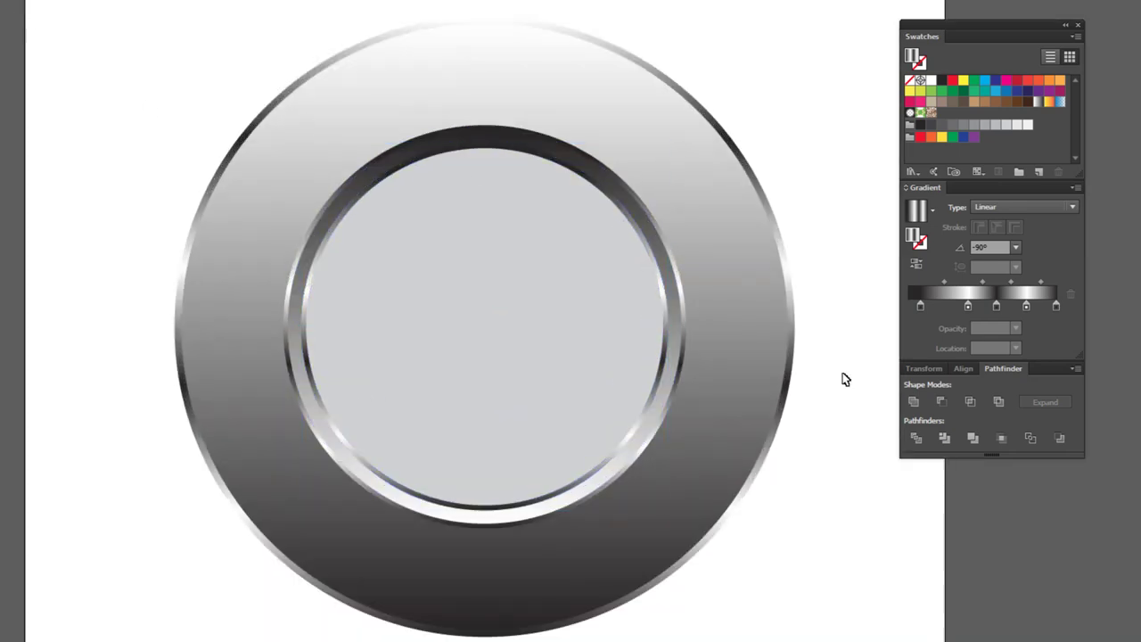
left_click(523, 243)
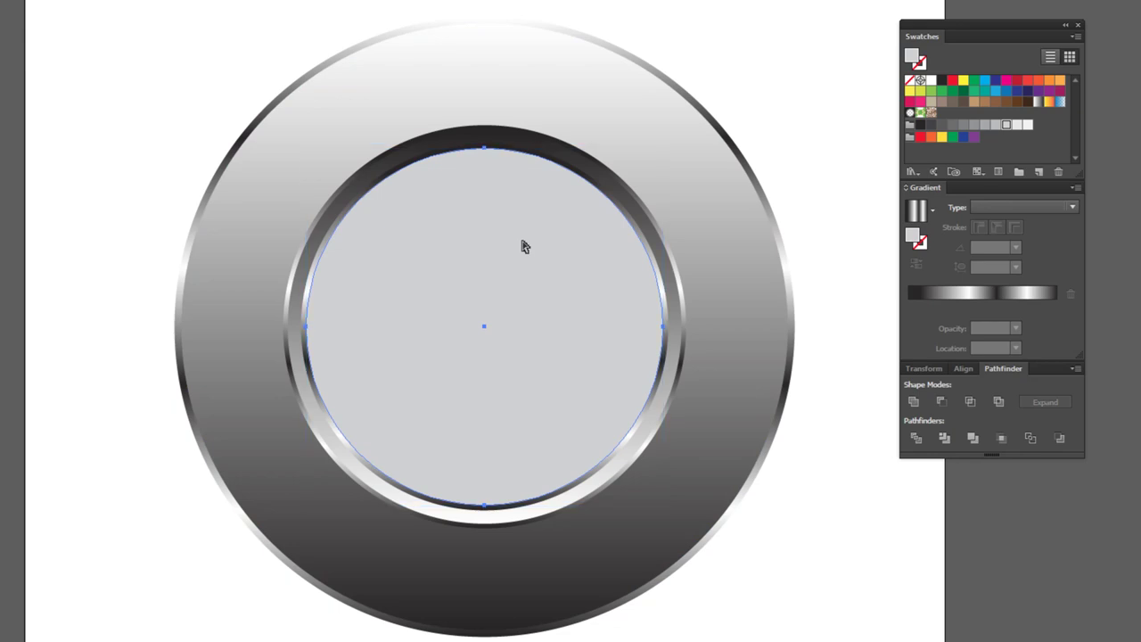
key("ctrl+plus")
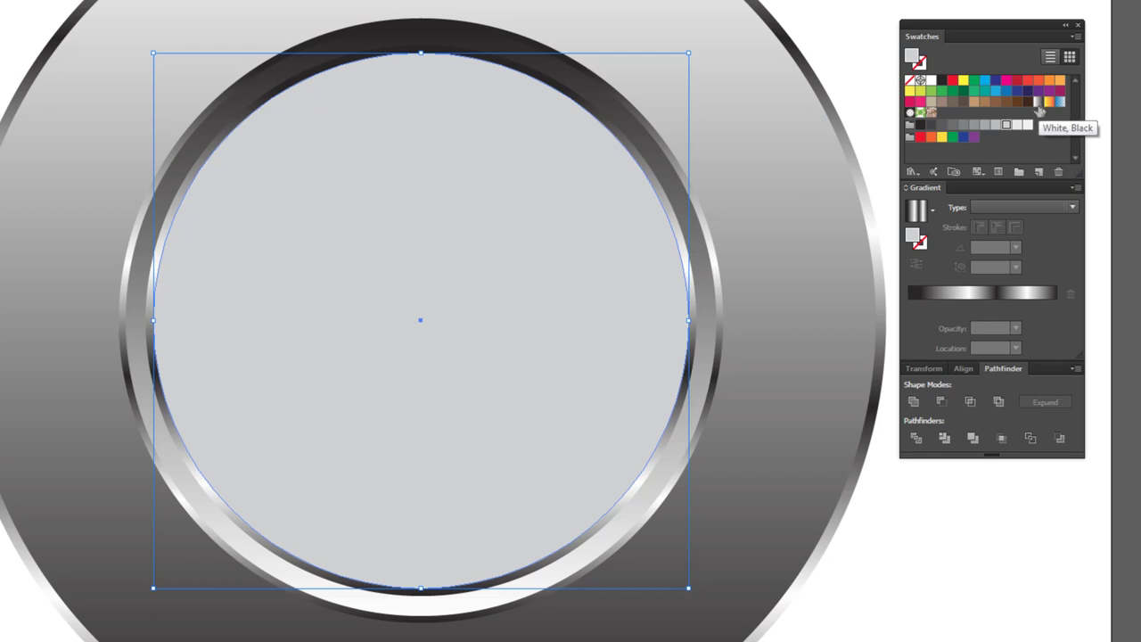
- Fill the centre disc with the White, Black gradient running top to bottom
left_click(1039, 103)
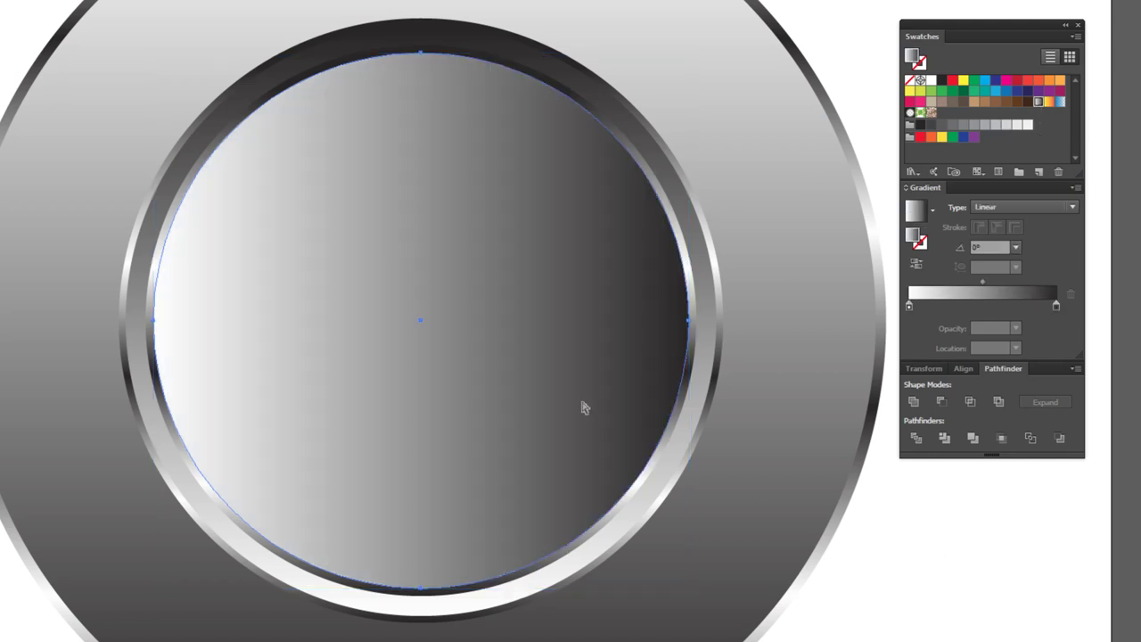
scroll(583, 408, "down", 3)
key("g")
left_click_drag(422, 156, 432, 505)
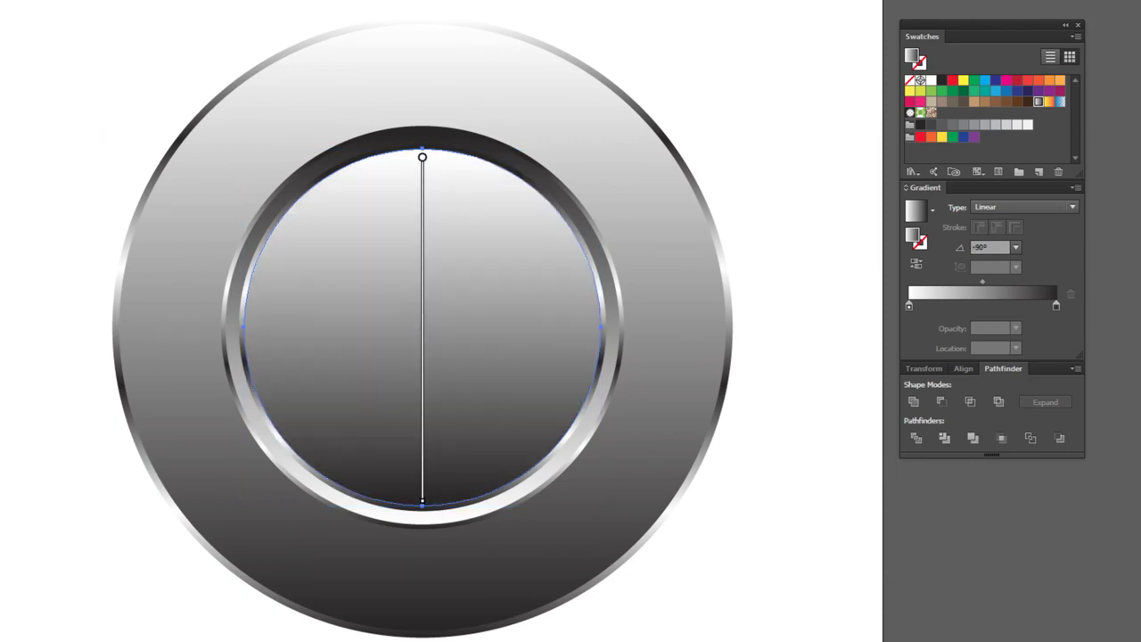
key("v")
left_click(765, 291)
left_click(412, 300)
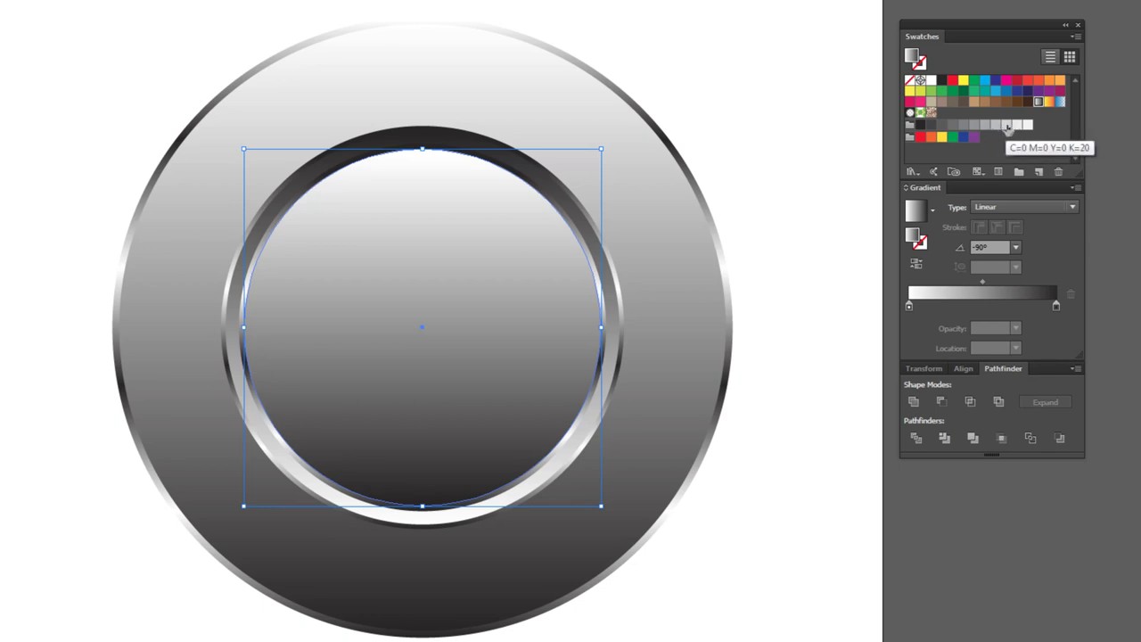
- Recolour the disc's gradient stops with K=20 and K=10 greys for subtle shading
left_click_drag(1007, 127, 909, 307)
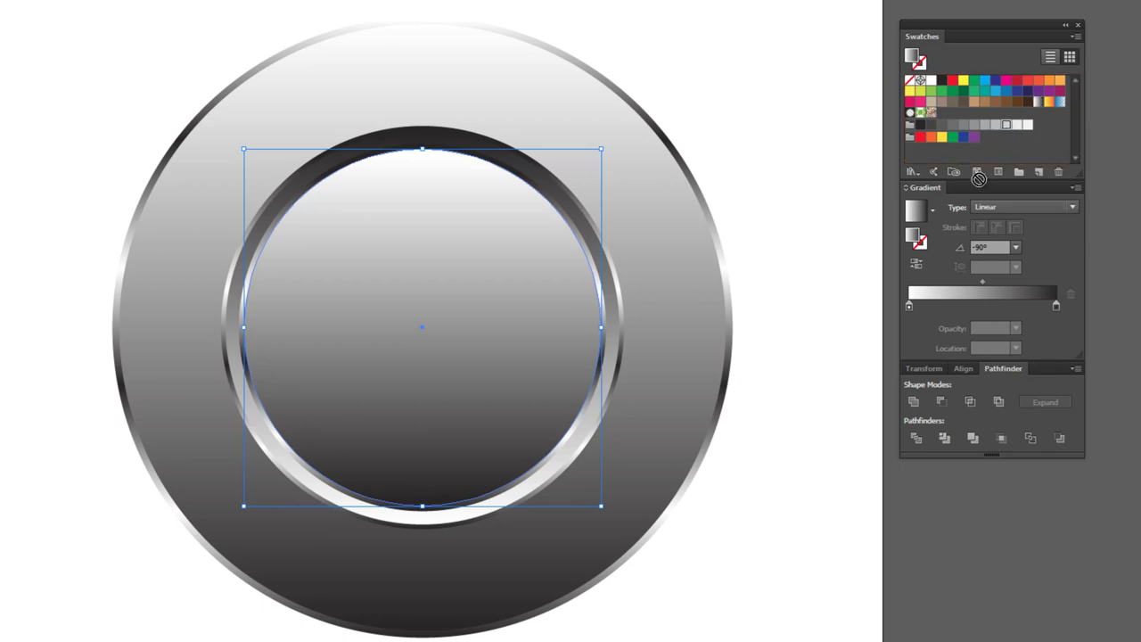
left_click(909, 307)
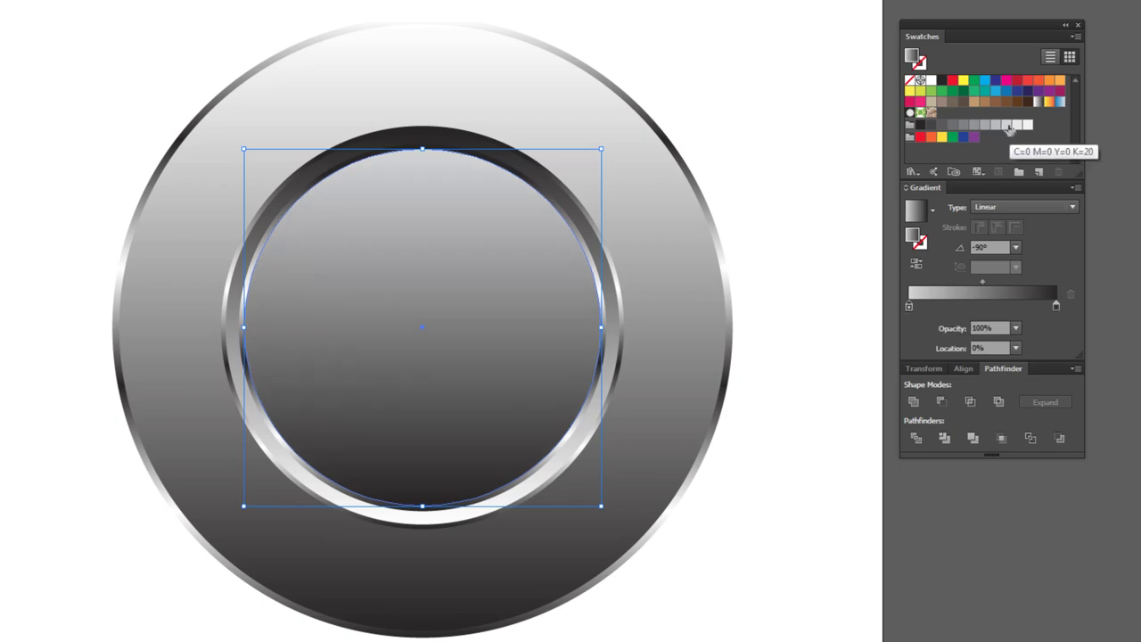
left_click_drag(1005, 129, 1008, 126)
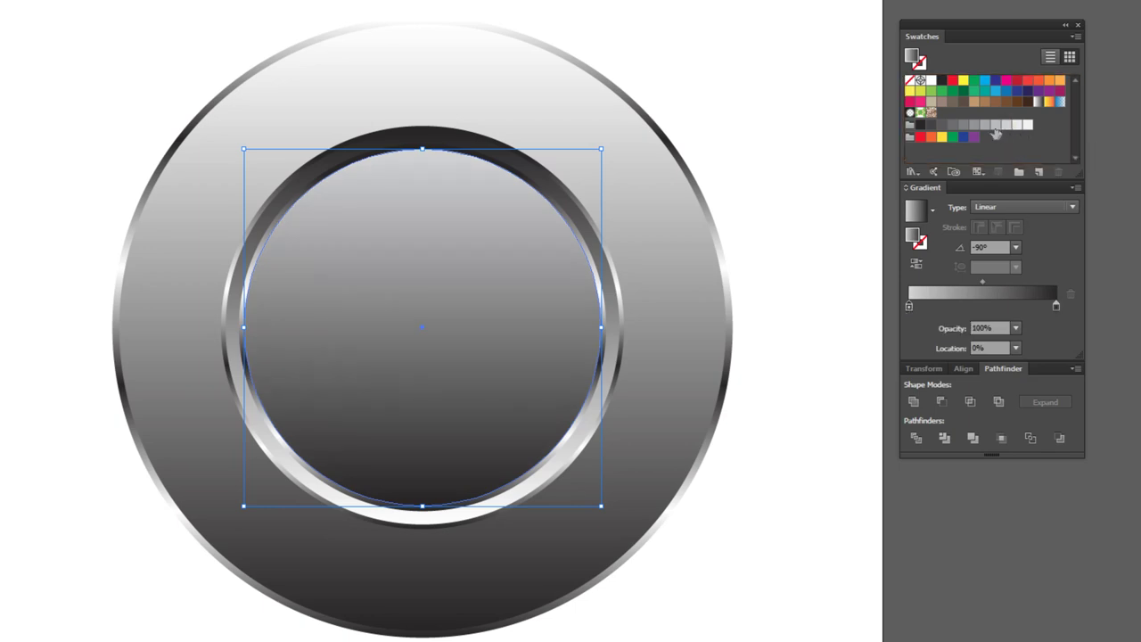
left_click_drag(1007, 125, 1057, 306)
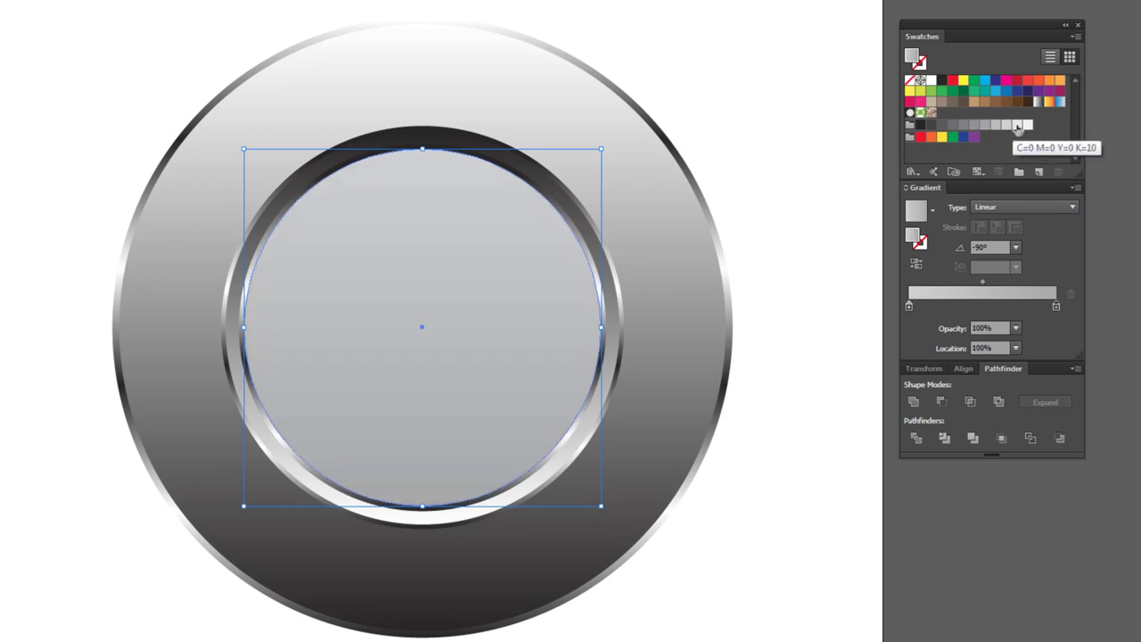
left_click_drag(1018, 128, 911, 306)
left_click(756, 176)
key("ctrl+minus")
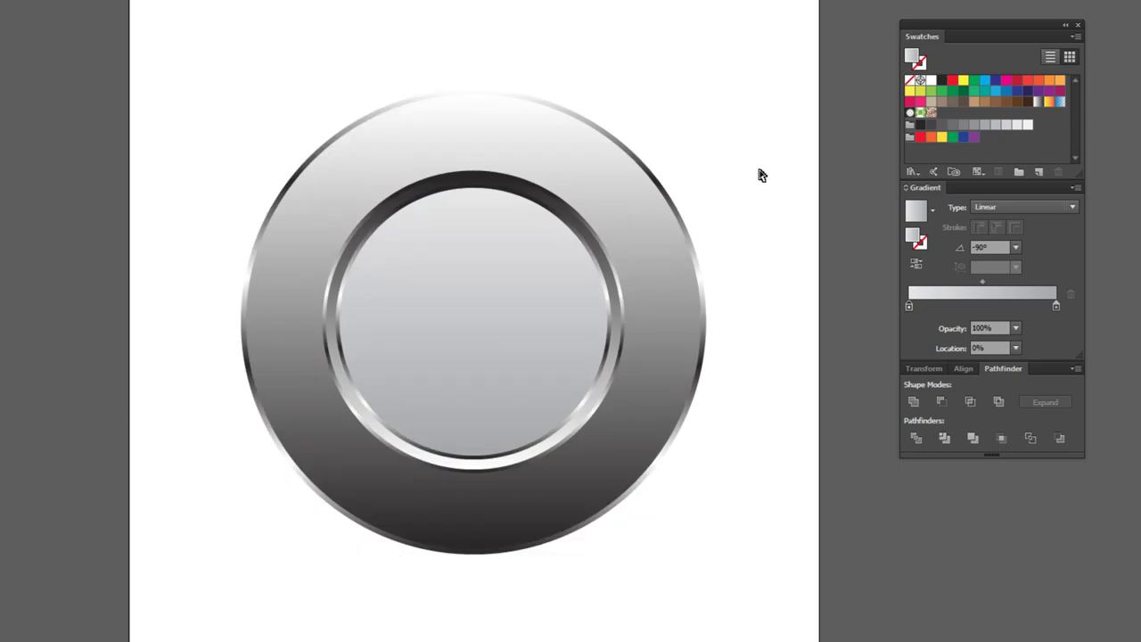
key("ctrl+plus")
- Move the outer ring's light gradient stop to 8.16% and its dark stop to 96.94%
scroll(625, 151, "down", 1)
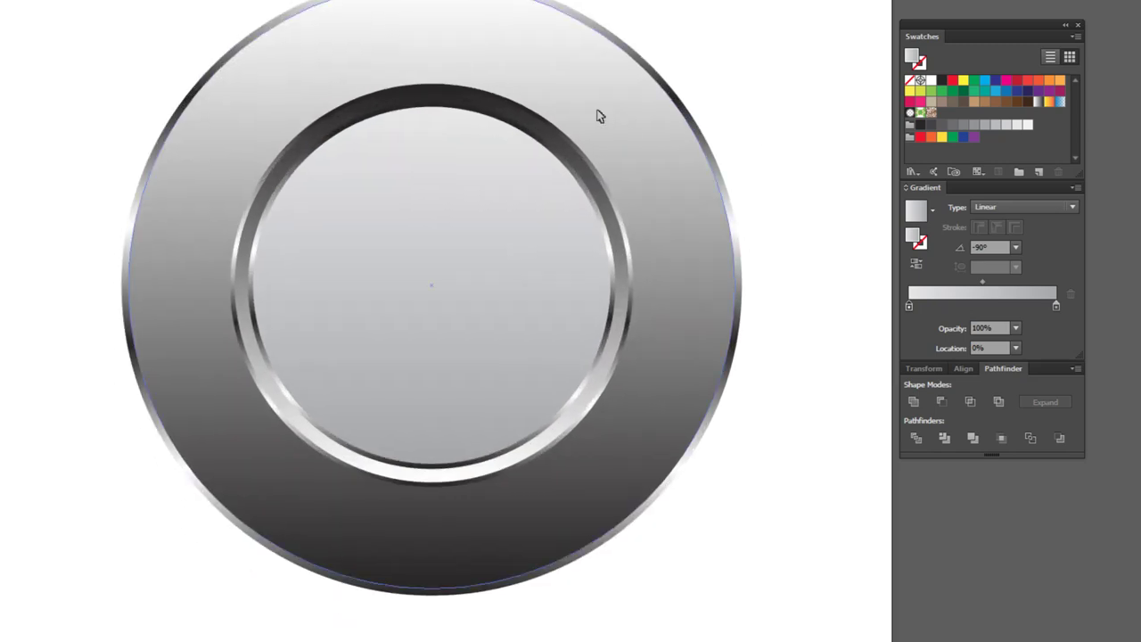
left_click(599, 114)
left_click_drag(908, 306, 921, 306)
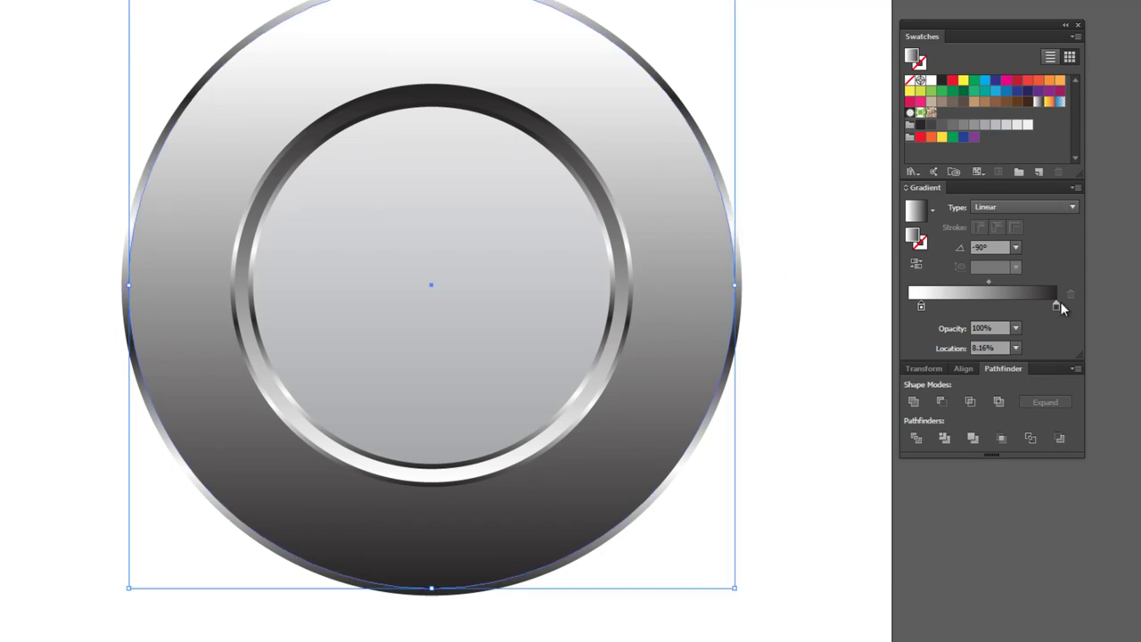
left_click_drag(1055, 308, 1050, 306)
left_click(866, 367)
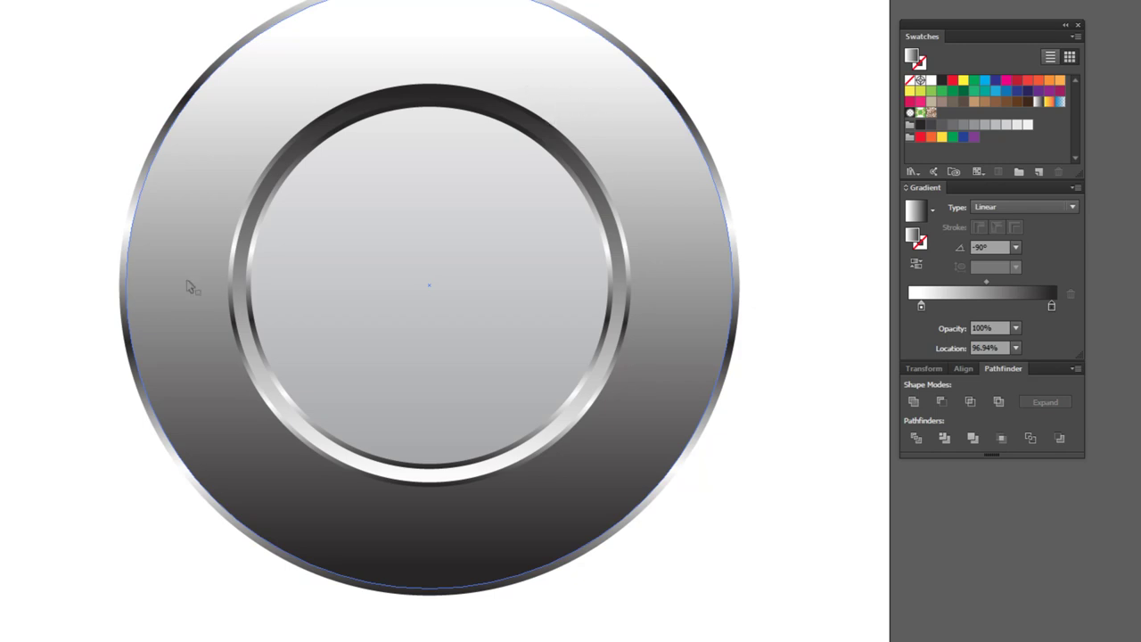
- Reselect the outer ring to check its gradient, then zoom out to preview the button
left_click(551, 48)
left_click(791, 109)
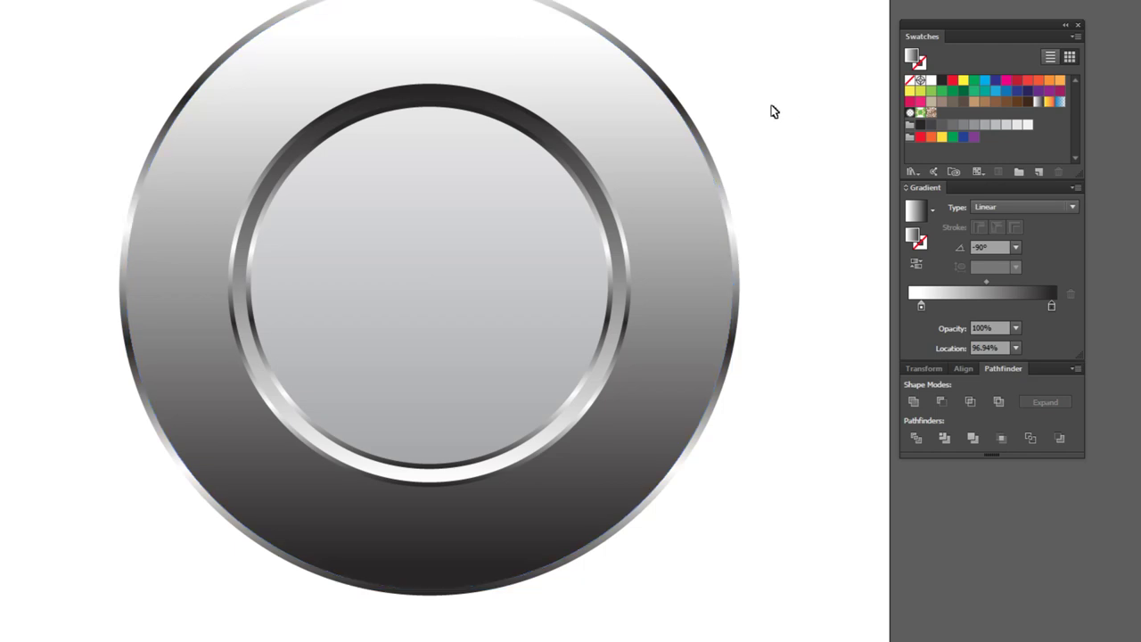
key("ctrl+minus")
- Darken the right end of the thin chrome inner ring's gradient with a darker grey
key("ctrl+plus")
left_click(551, 146)
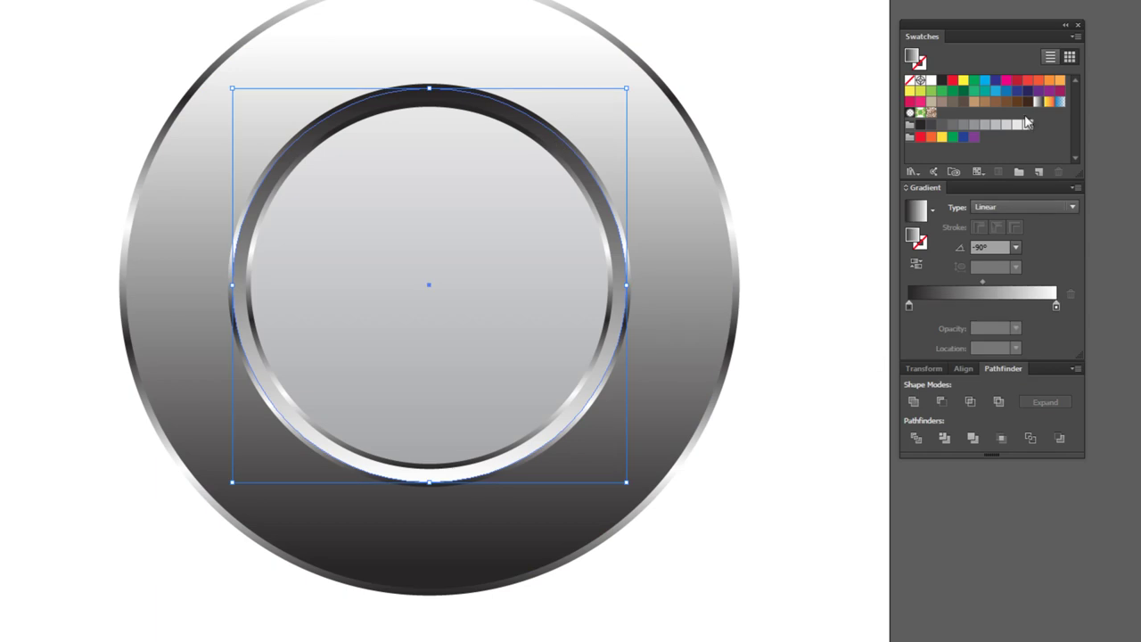
left_click_drag(999, 126, 1056, 306)
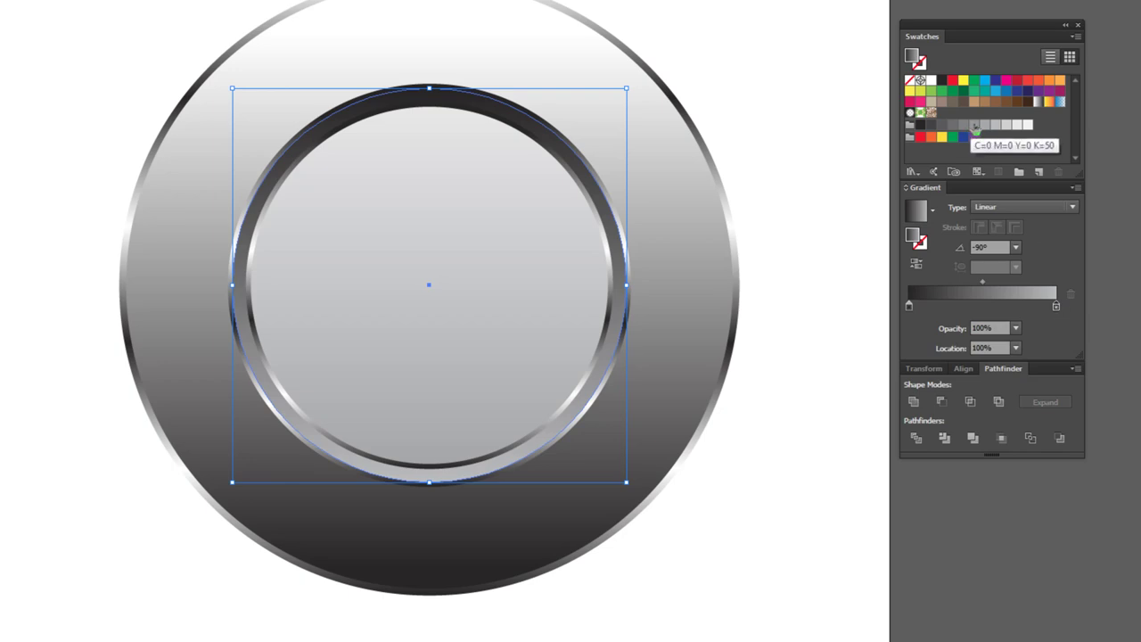
left_click_drag(978, 128, 1055, 307)
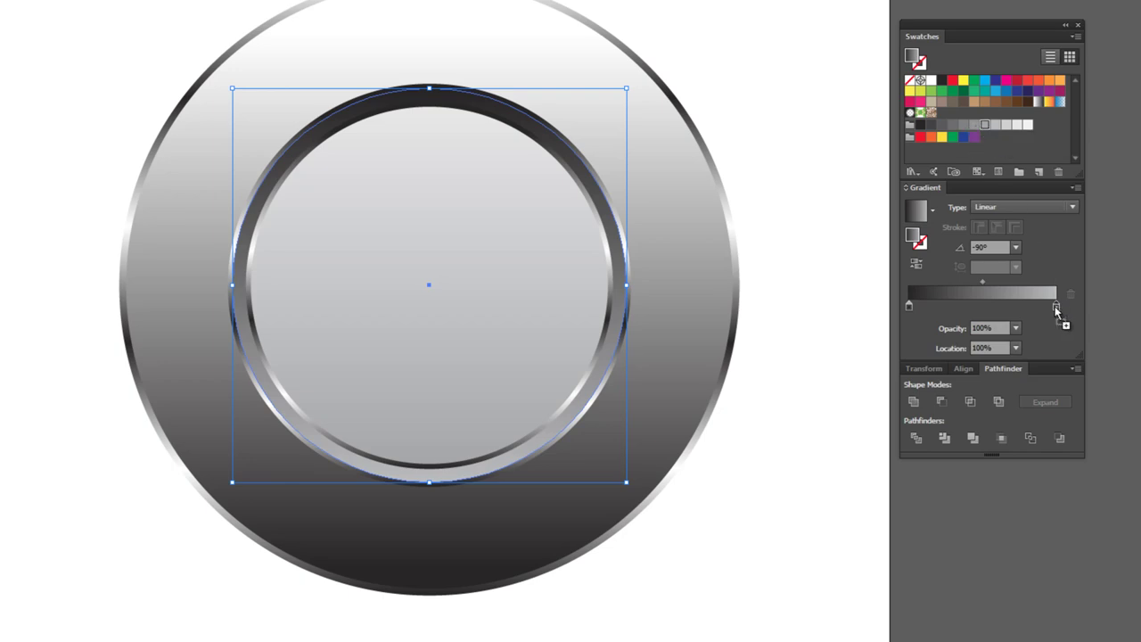
left_click(821, 132)
- Turn the inner ring gradient's right end back to white after previewing the artwork
key("ctrl+minus")
key("ctrl+0")
key("ctrl+plus")
left_click(617, 259)
left_click(615, 259)
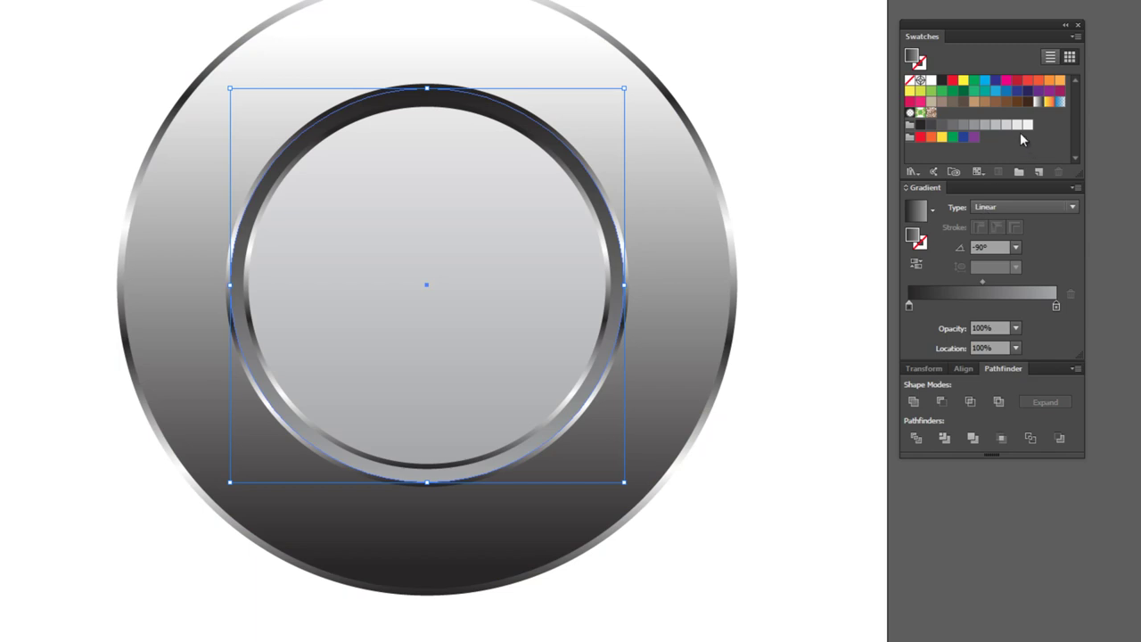
left_click_drag(1027, 124, 1056, 306)
left_click(744, 44)
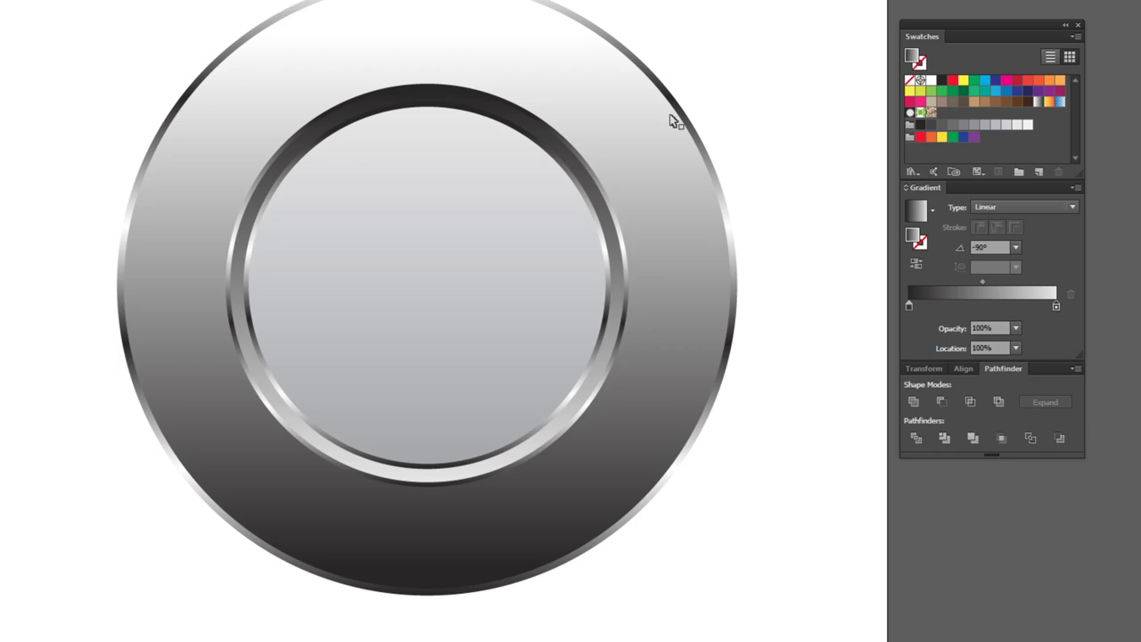
- Undo the inner ring's last change, slightly enlarging and thickening it, then zoom out
left_click(603, 170)
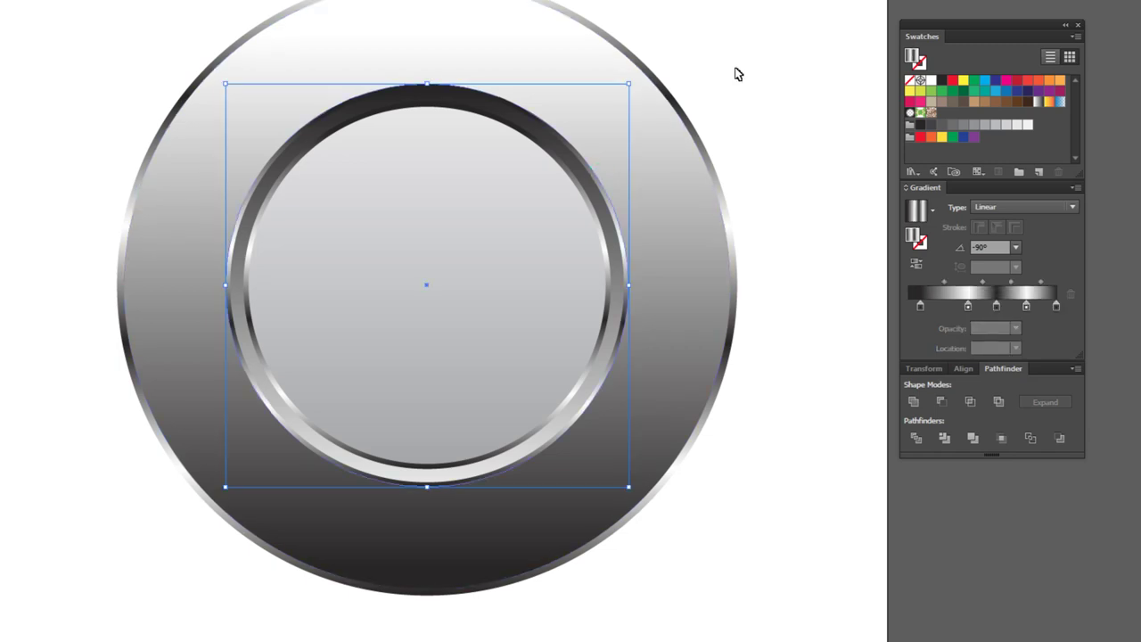
left_click(738, 74)
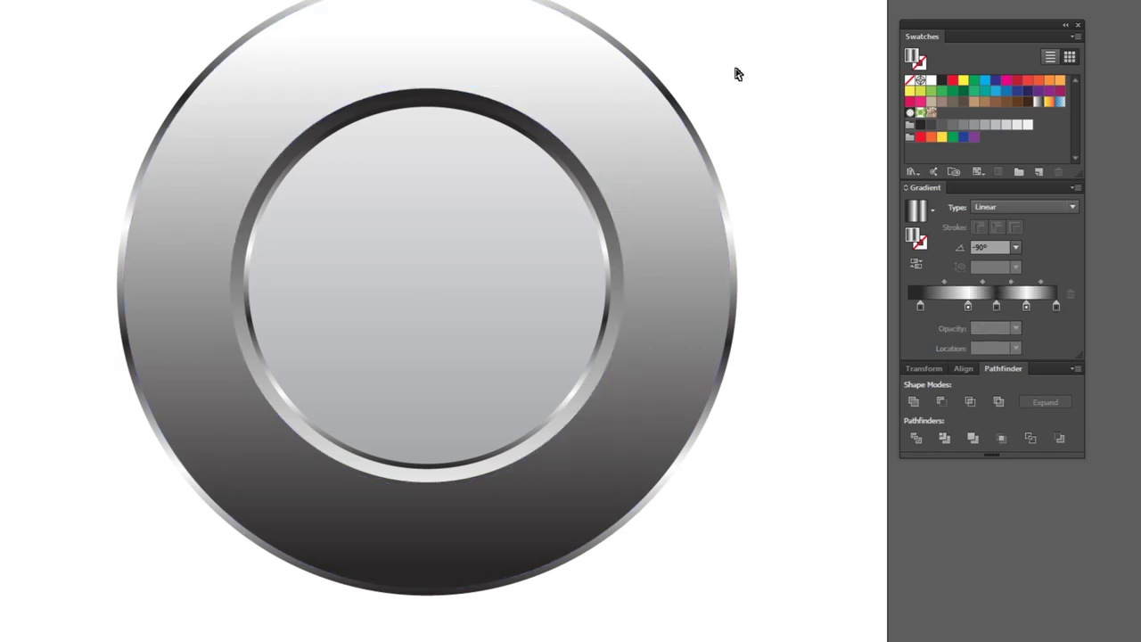
key("ctrl+z")
left_click(737, 75)
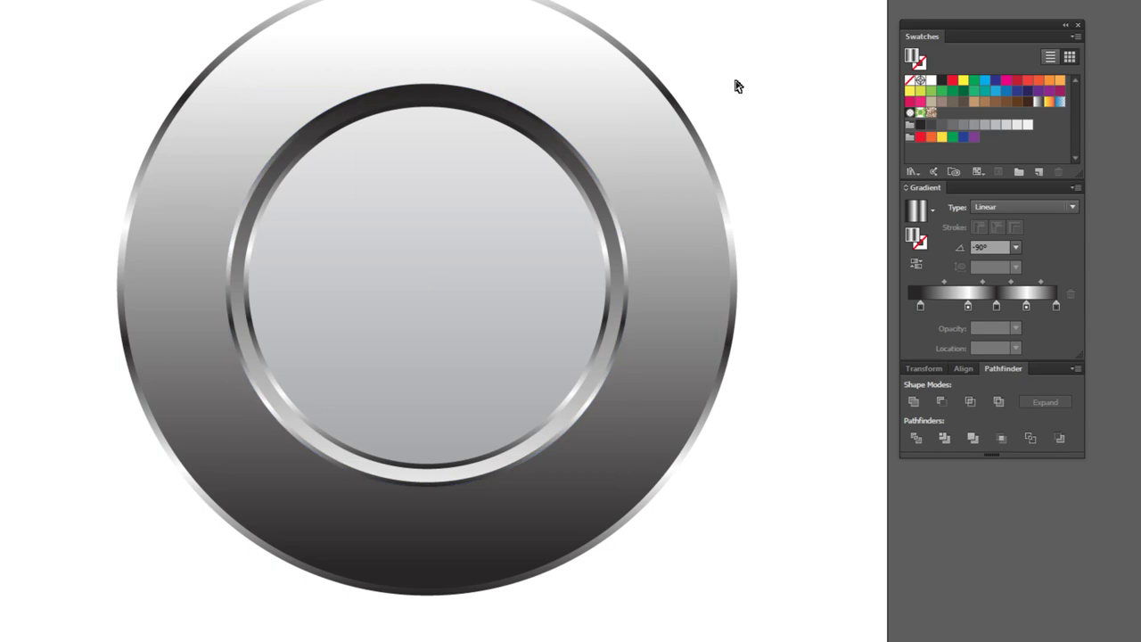
key("ctrl+minus")
- Marquee-select the centre disc, outer circle and all other plate circles together
left_click(588, 243)
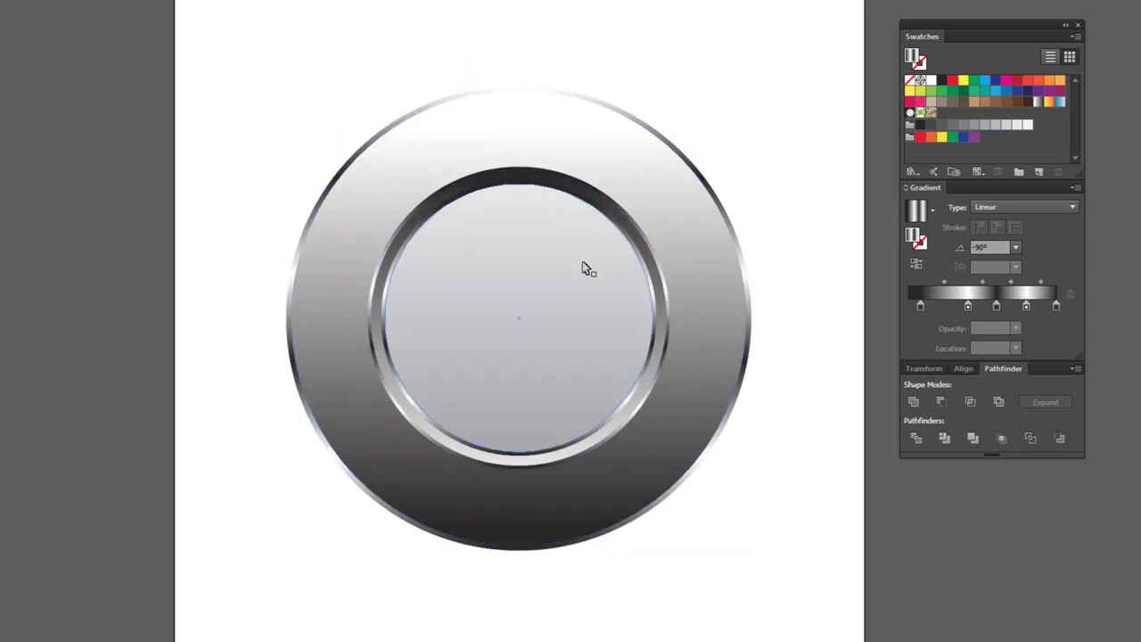
left_click(601, 132)
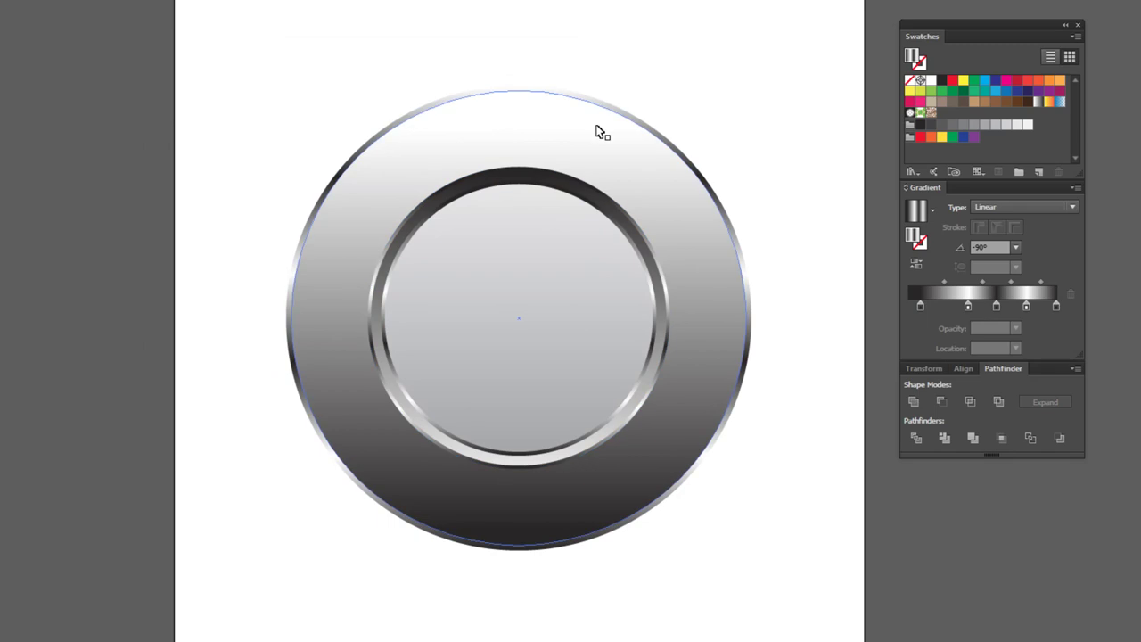
left_click(619, 50)
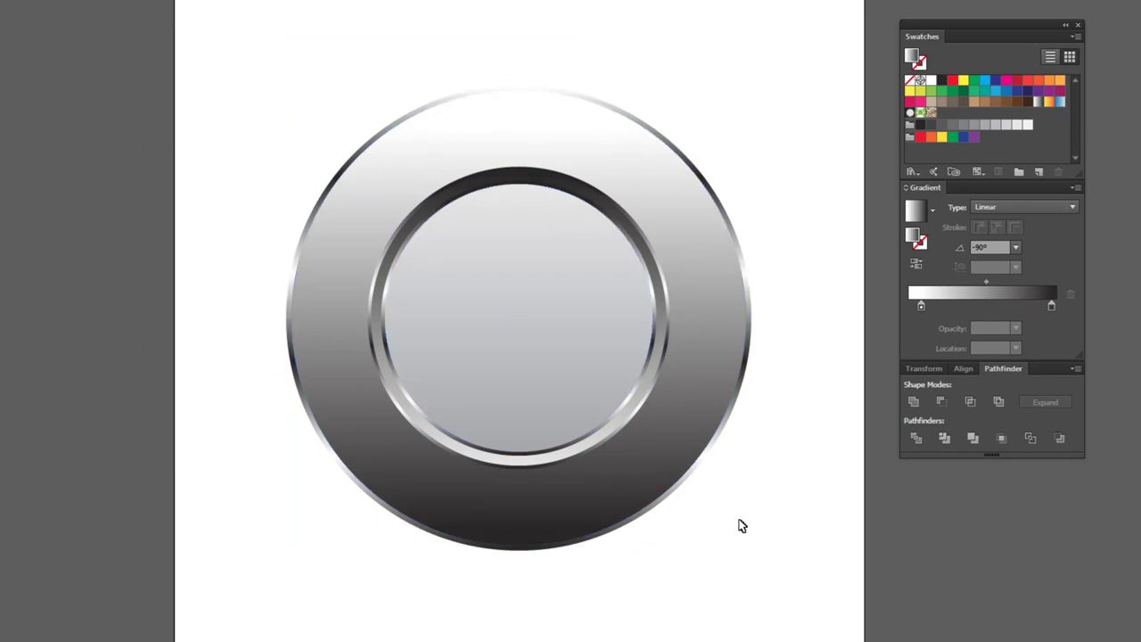
left_click_drag(748, 576, 434, 35)
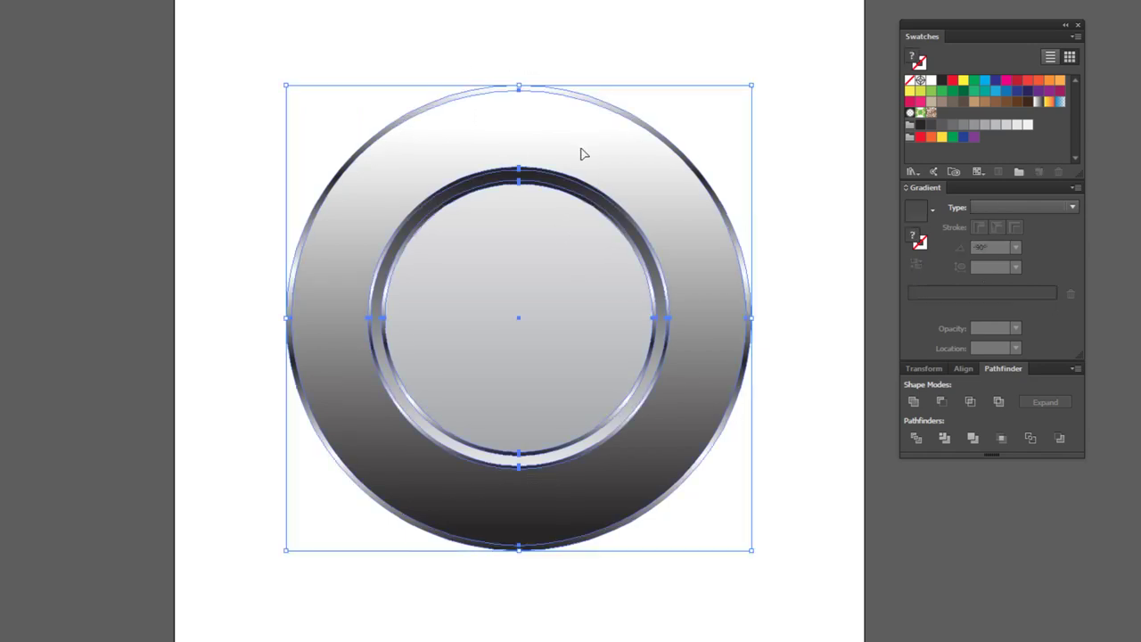
left_click(670, 84)
mouse_move(670, 84)
left_mouse_down()
mouse_move(349, 84)
mouse_move(268, 109)
left_mouse_up()
left_click(261, 113)
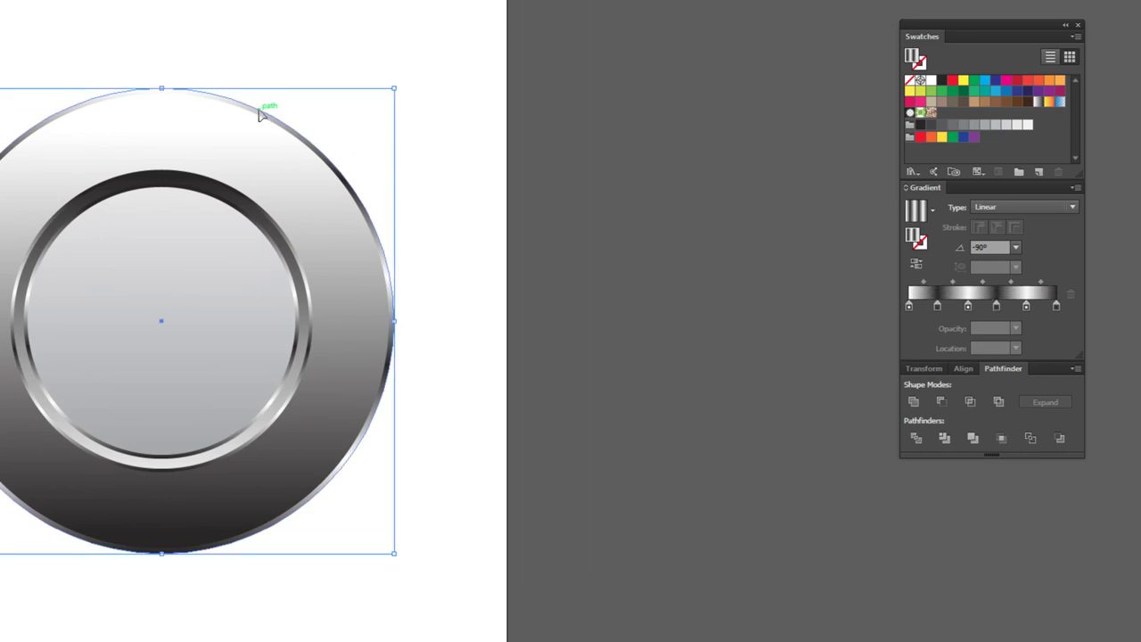
left_click_drag(262, 113, 772, 113)
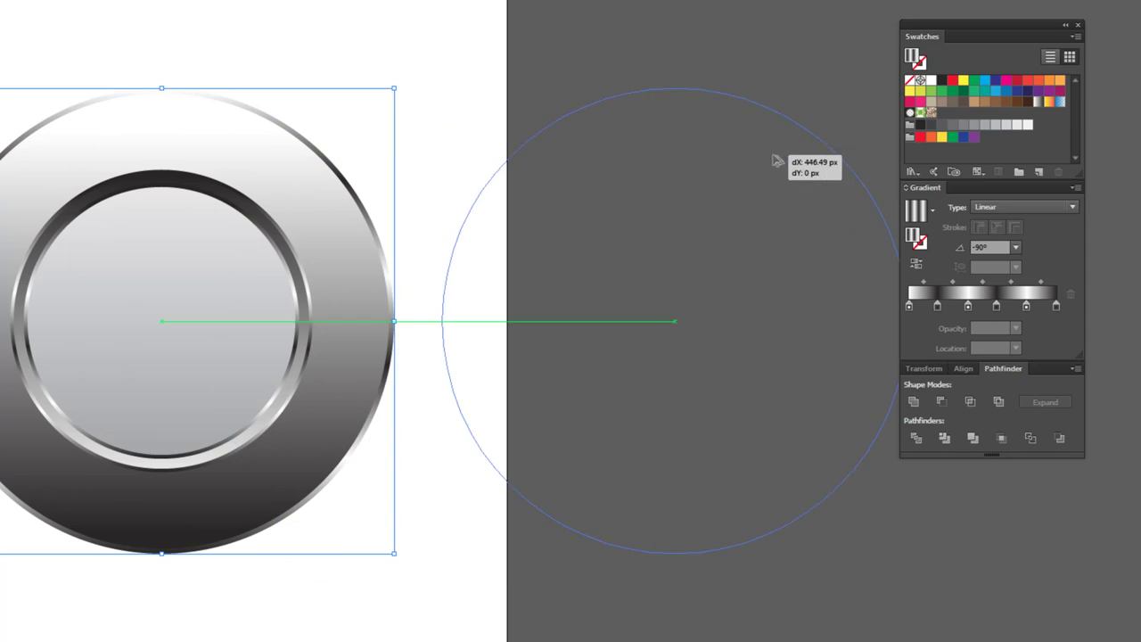
scroll(660, 85, "right", 5)
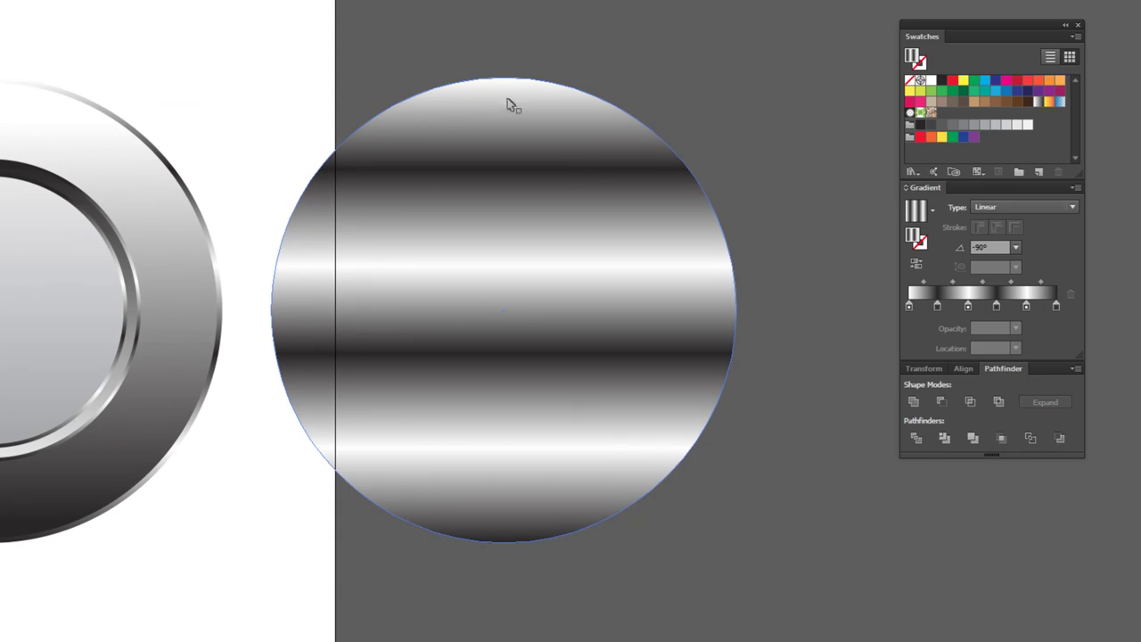
left_click(613, 69)
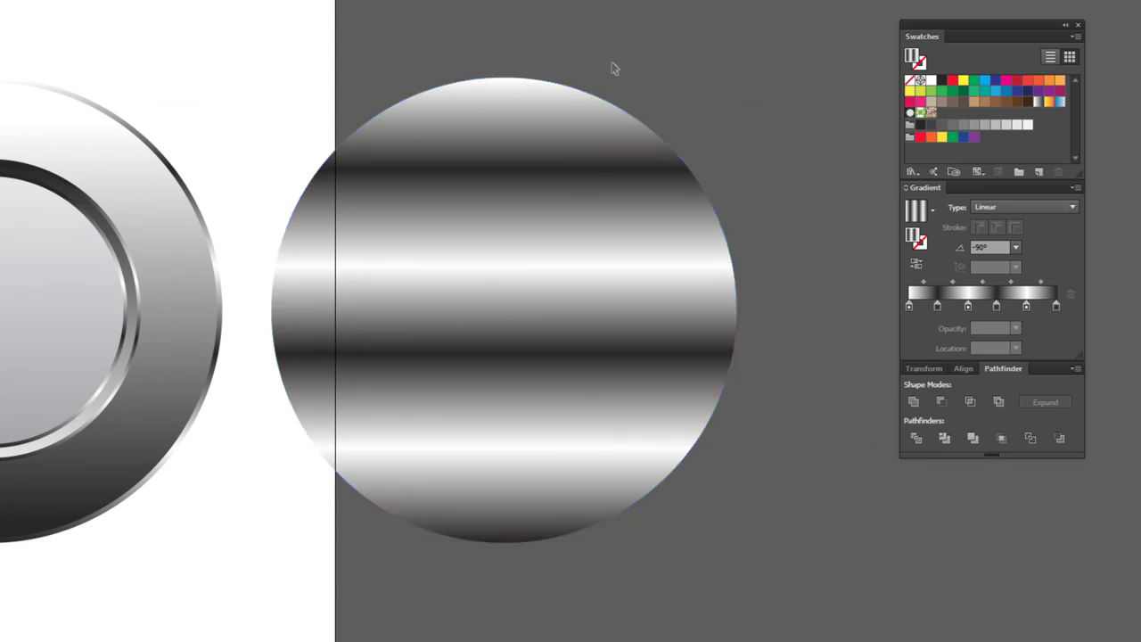
key("ctrl+z")
left_click(313, 204)
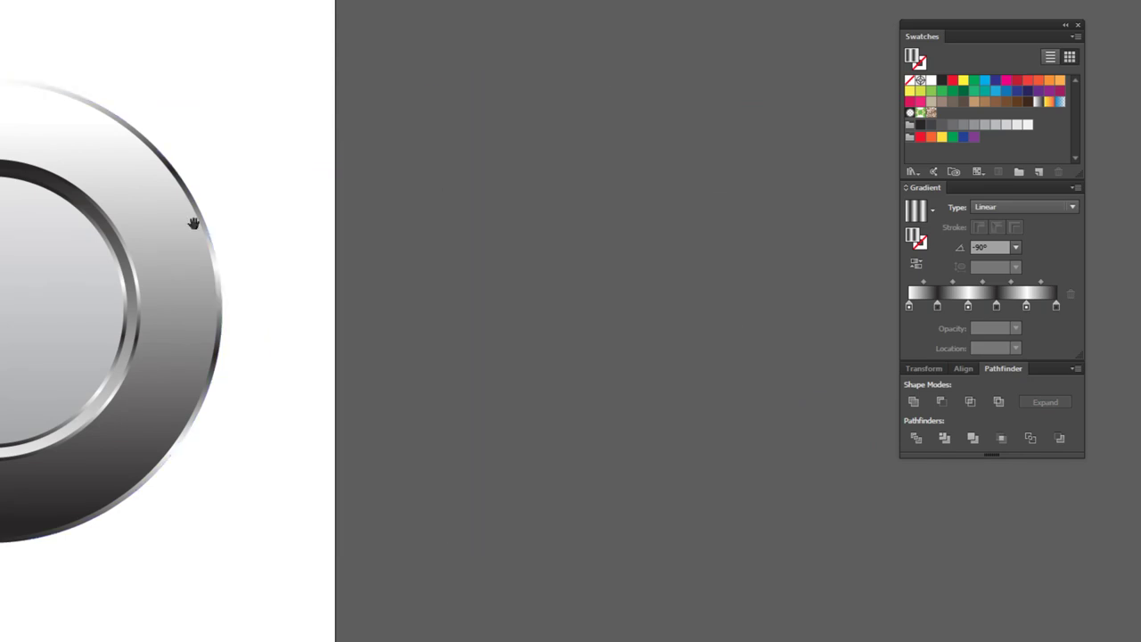
key("ctrl+0")
left_click_drag(588, 187, 594, 224)
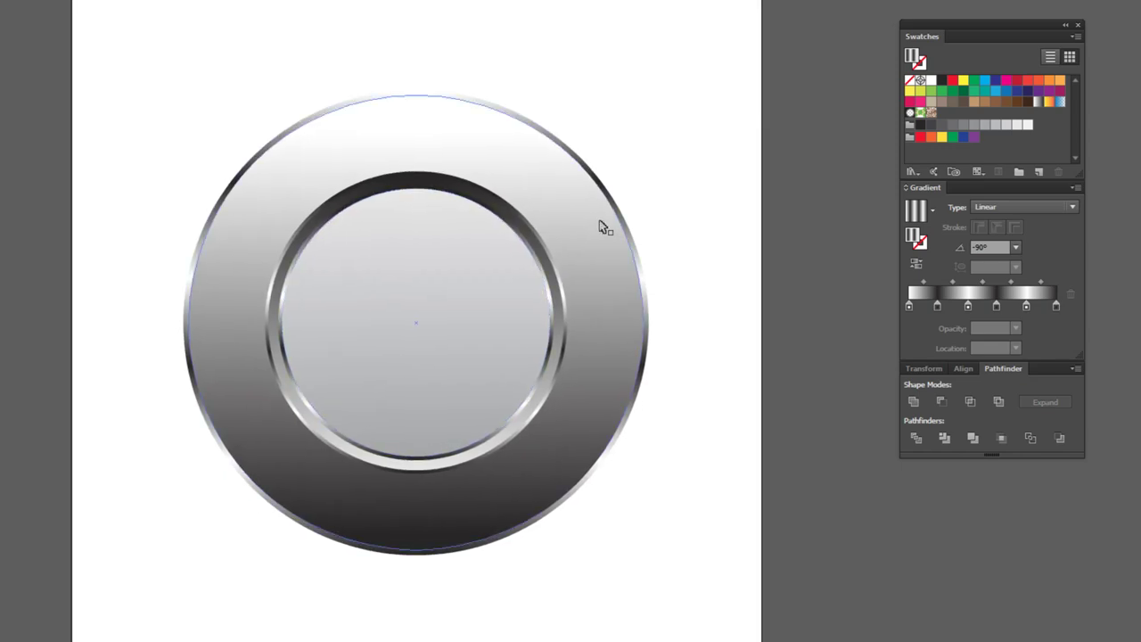
- Inspect the outer plate, inner ring and light-grey disc by selecting each in turn
scroll(598, 230, "up", 2)
key("ctrl+shift+a")
left_click(426, 78)
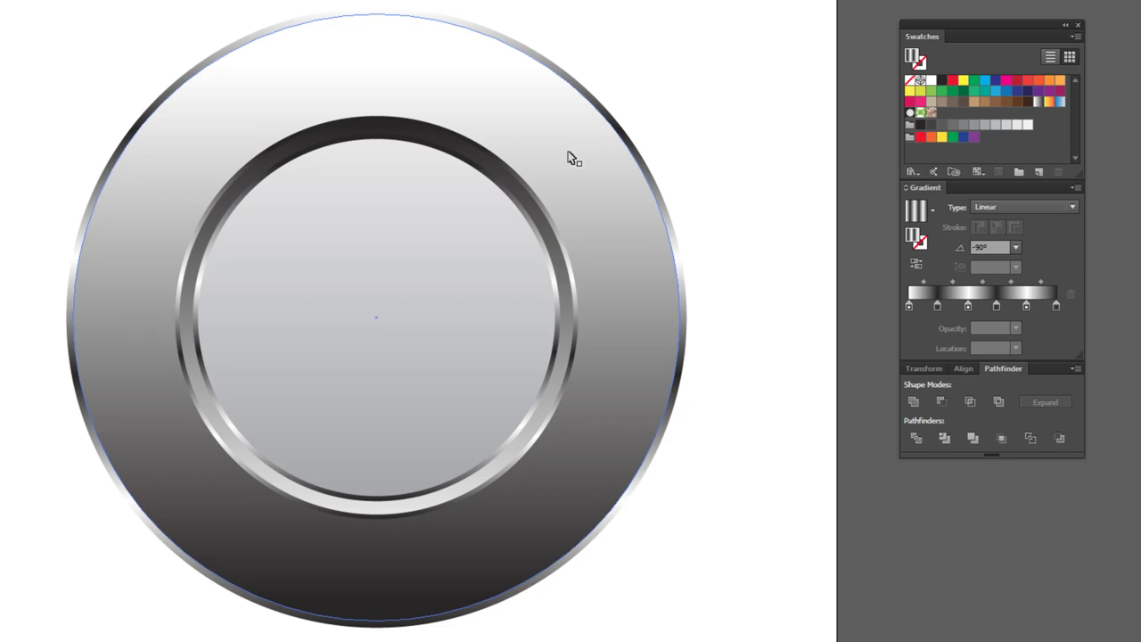
left_click(428, 8)
left_click(575, 320)
left_click(424, 344)
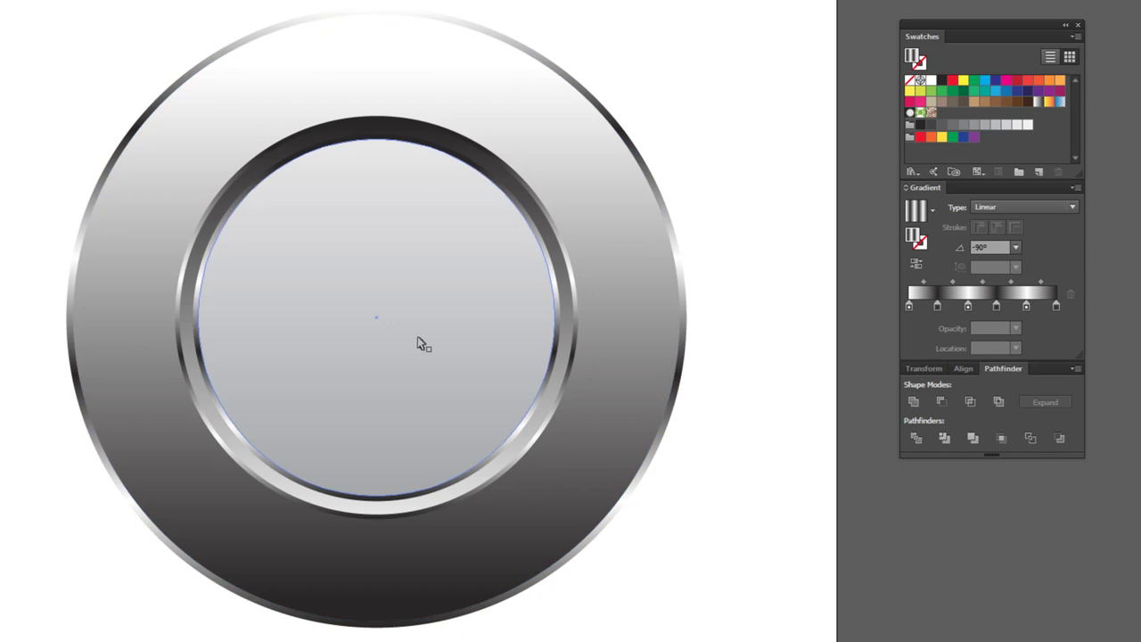
- Move the outer ring's white gradient stop to 0%, then recentre the plate and reselect it
left_click(535, 384)
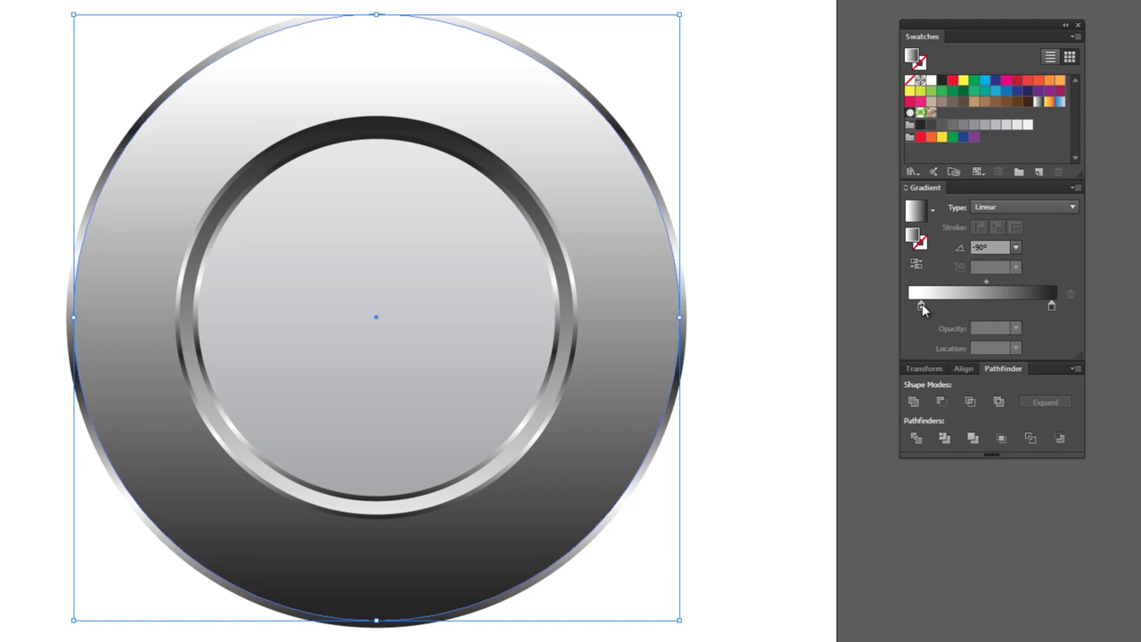
left_click_drag(922, 308, 910, 306)
left_click(717, 320)
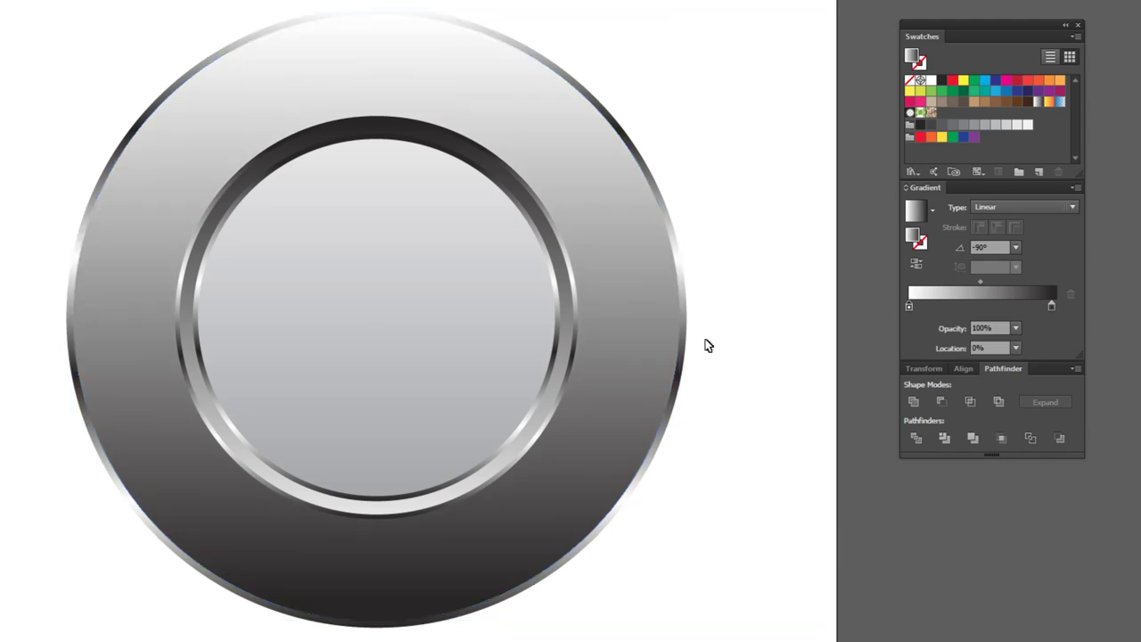
key("ctrl+0")
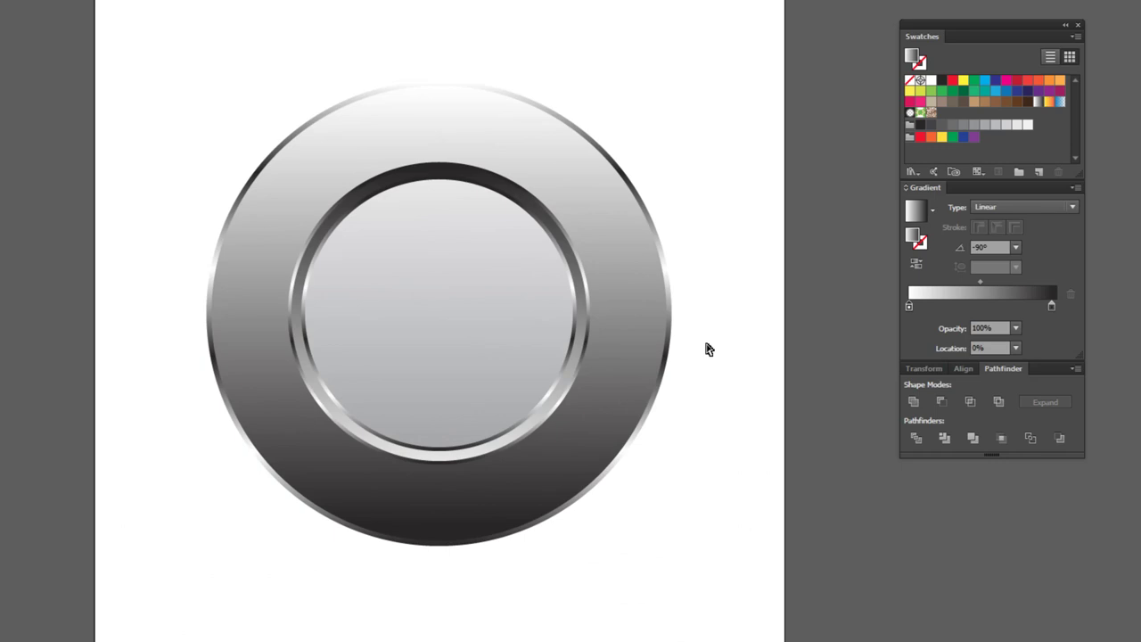
key("ctrl+plus")
mouse_move(642, 318)
left_mouse_down()
mouse_move(555, 206)
mouse_move(536, 205)
left_mouse_up()
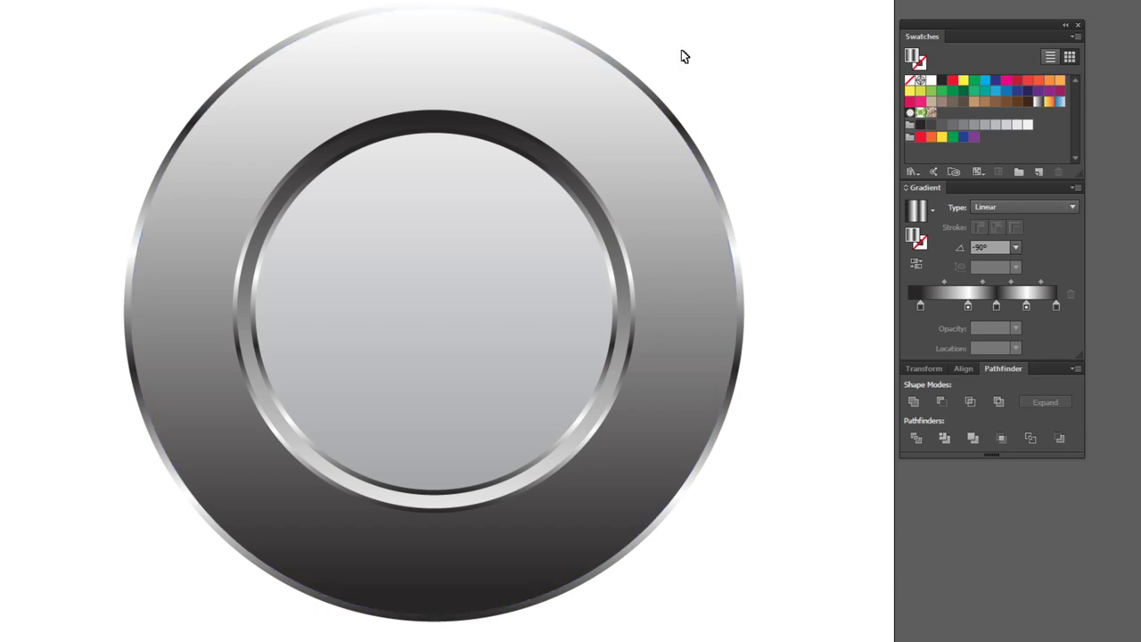
left_click(646, 207)
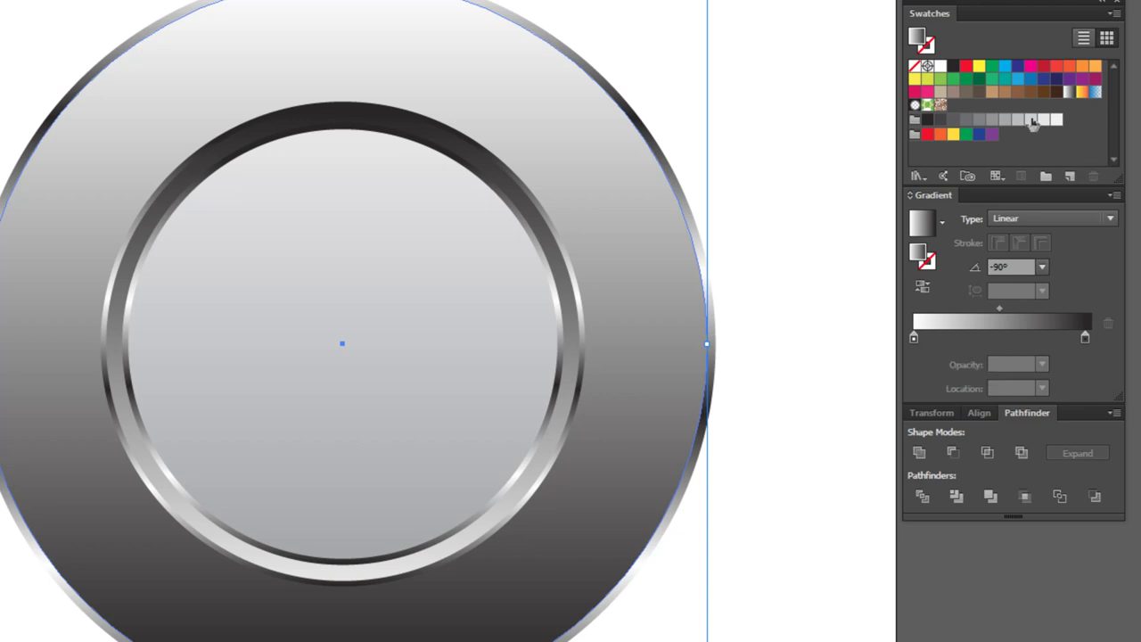
- Make the first stop K=20 light grey, adding a white stop near 15% and a grey stop about a third along
left_click_drag(1033, 121, 916, 343)
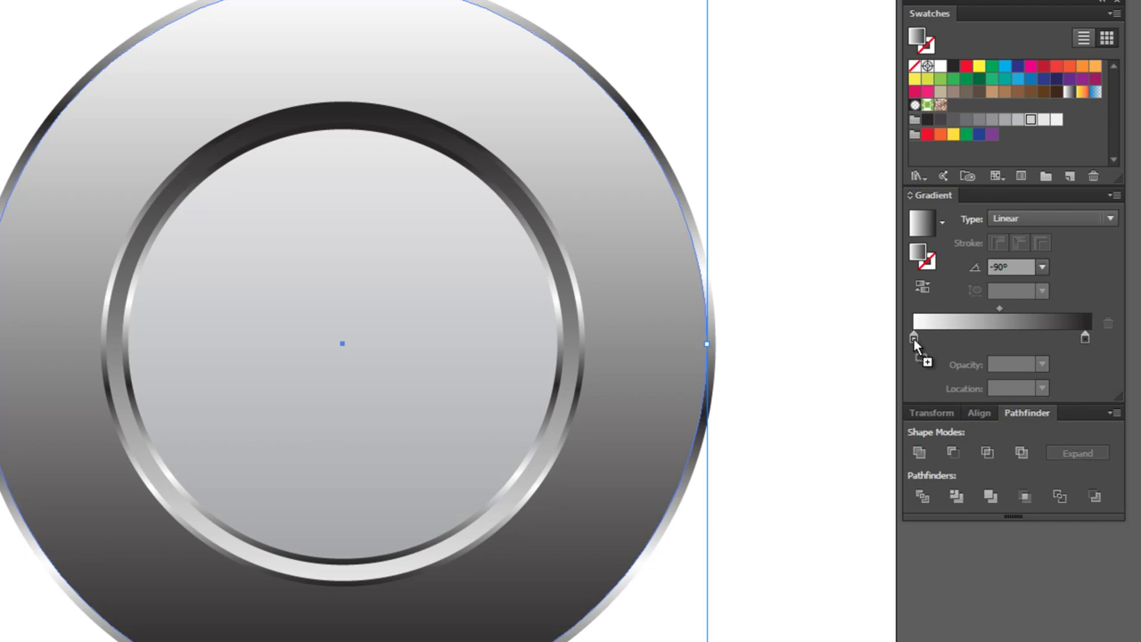
left_click_drag(916, 344, 916, 344)
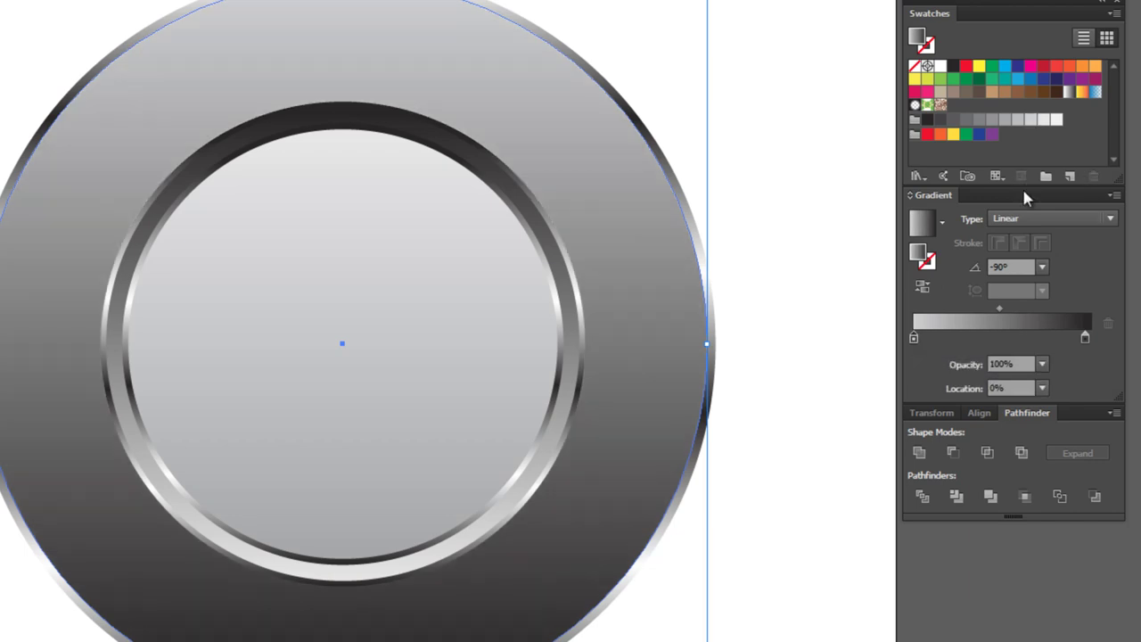
left_click_drag(1057, 121, 941, 338)
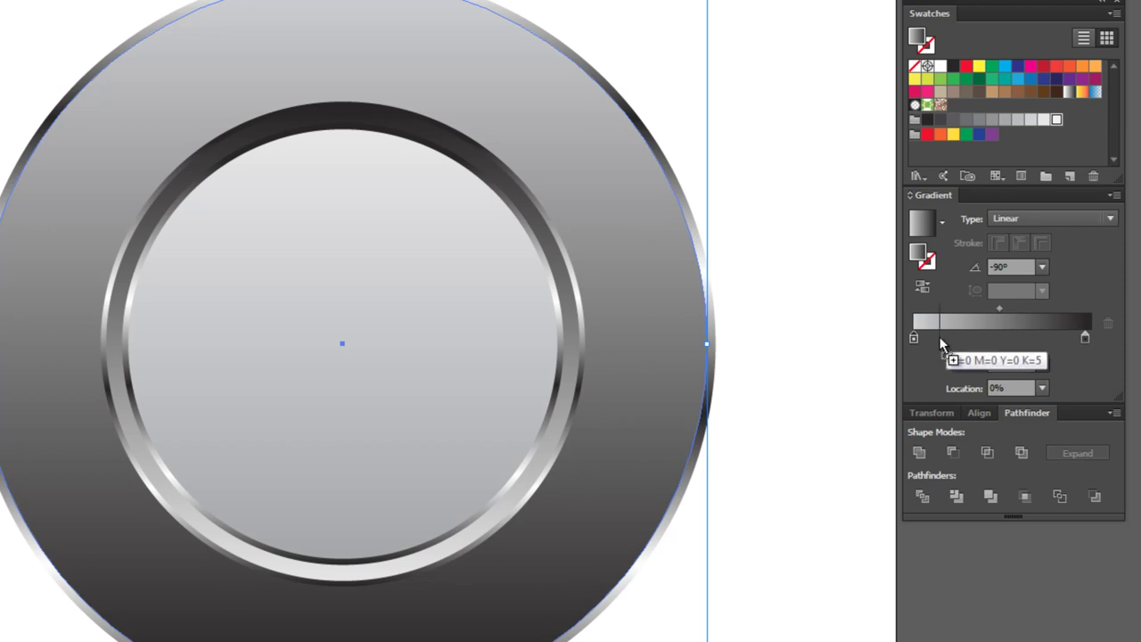
left_click_drag(940, 339, 942, 338)
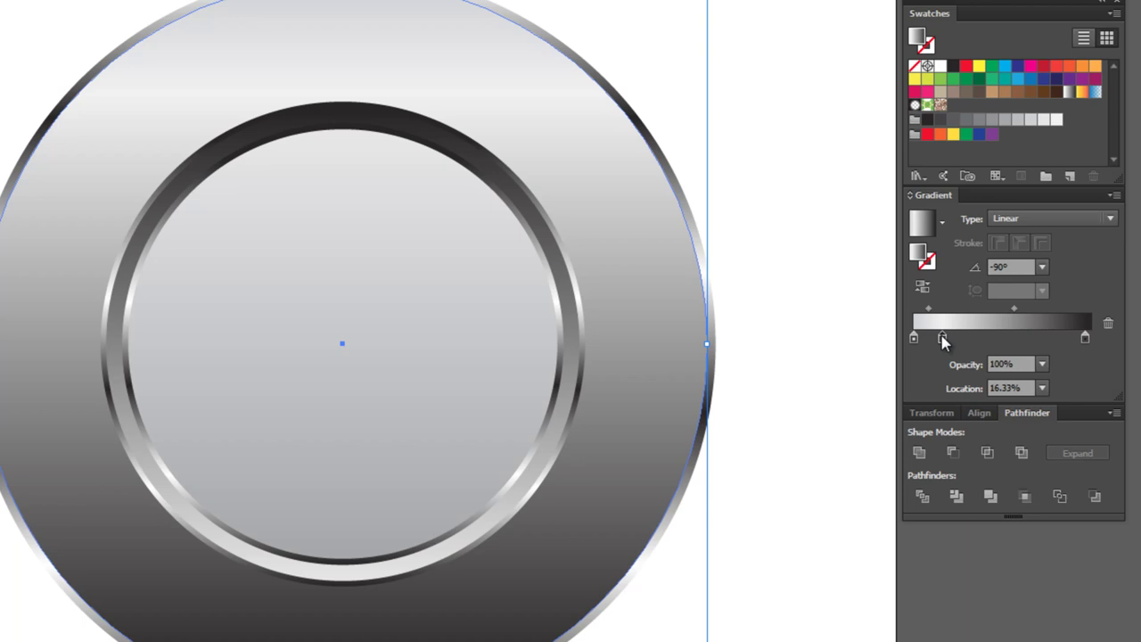
left_click_drag(992, 127, 973, 339)
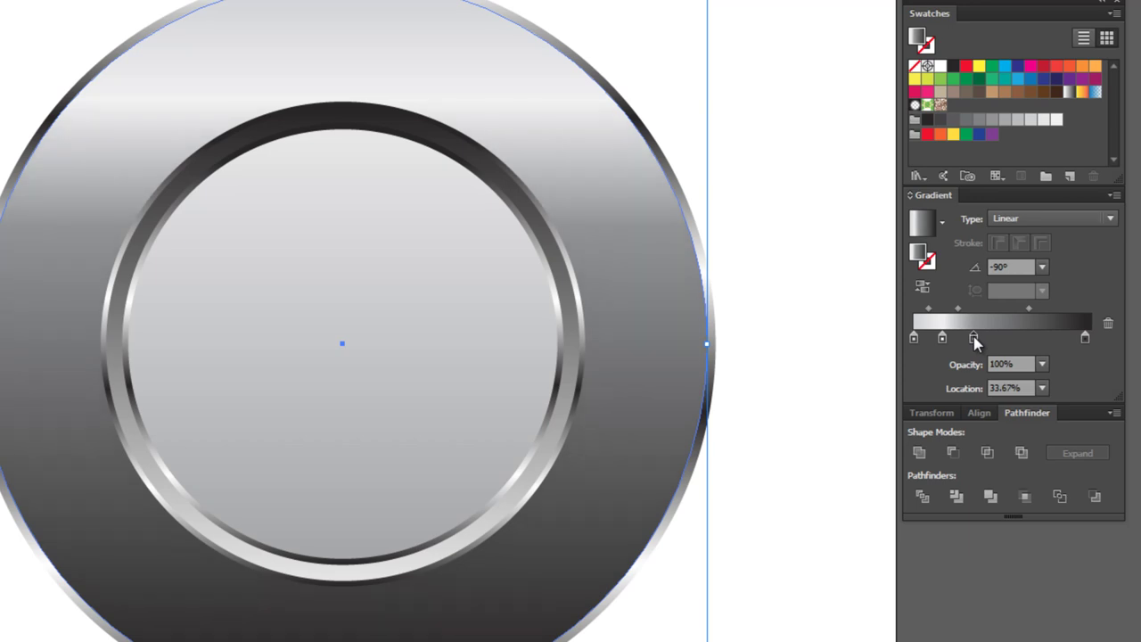
left_click_drag(974, 340, 971, 340)
- Position the stops so darkening starts near 48%, the dark end stays at 100%, and a band sits near 33%
mouse_move(1086, 339)
left_mouse_down()
mouse_move(984, 341)
mouse_move(1091, 339)
left_mouse_up()
left_click_drag(1056, 120, 987, 340)
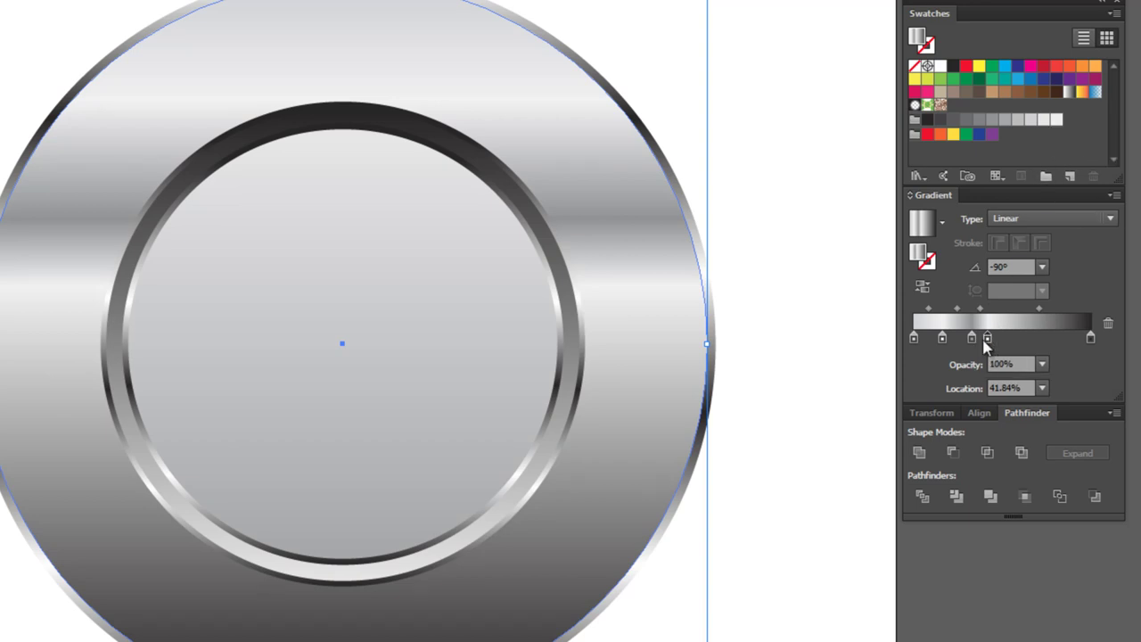
left_click_drag(987, 338, 972, 341)
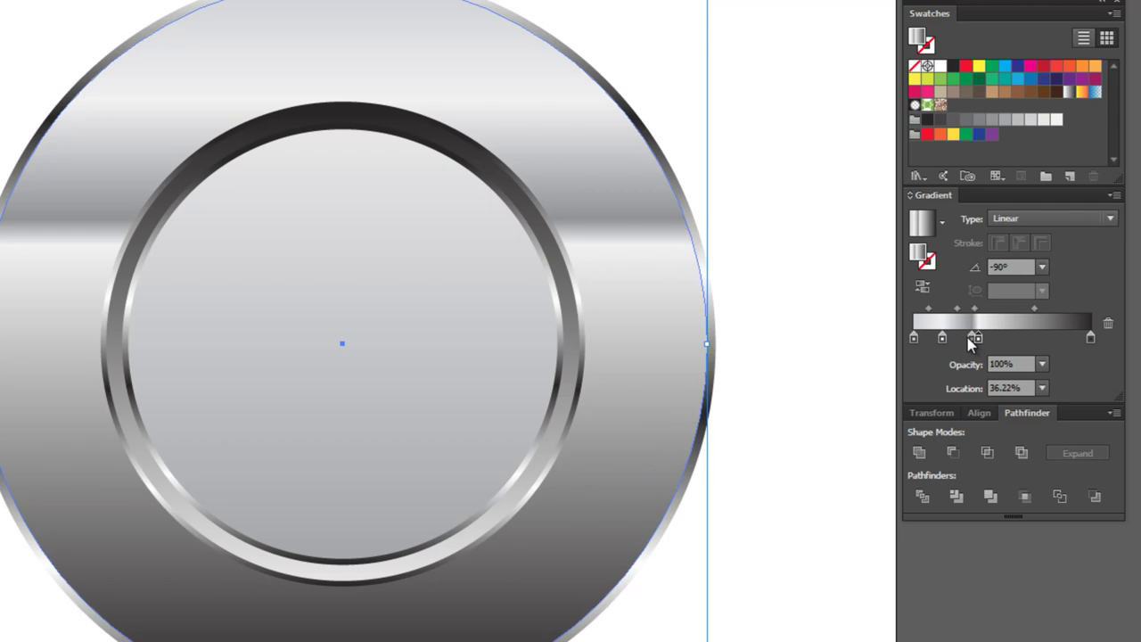
left_click_drag(969, 339, 977, 339)
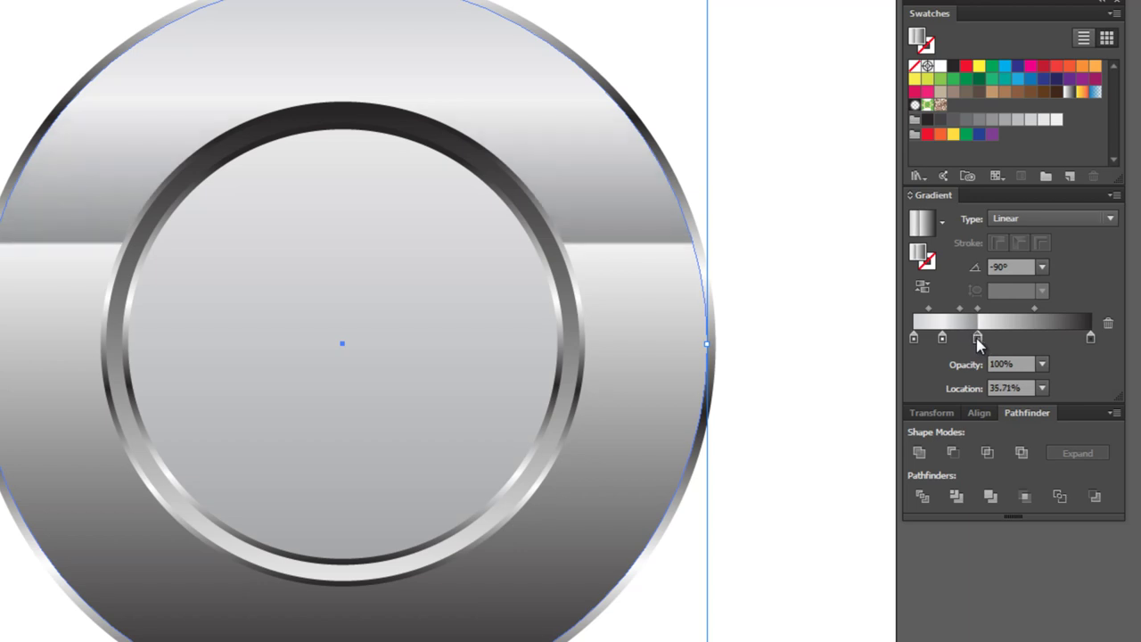
left_click_drag(978, 339, 972, 339)
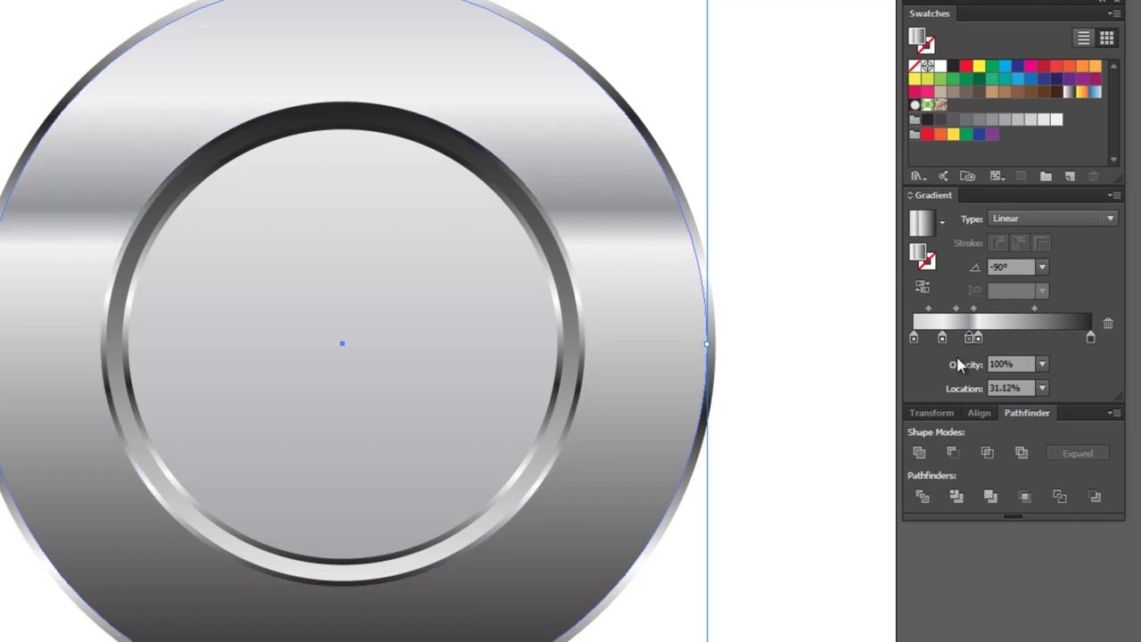
left_click_drag(969, 340, 978, 346)
- Set one middle gradient stop's Location to 35% and its neighbour to 34%
double_click(1008, 389)
type("35")
key("Return")
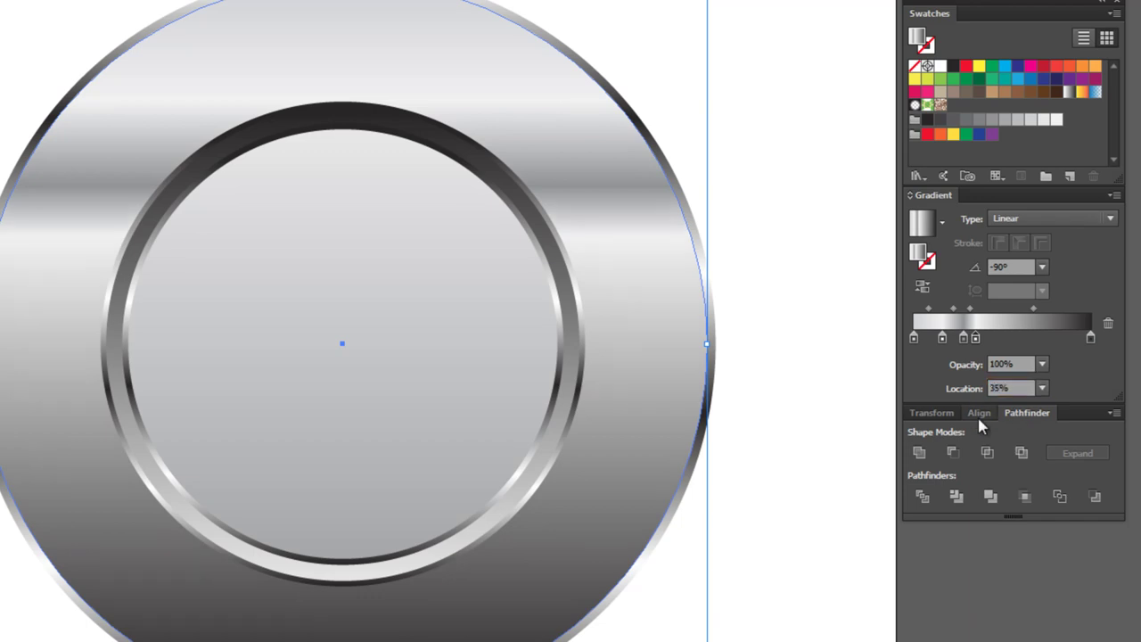
left_click(964, 338)
double_click(1014, 389)
type("34")
key("Return")
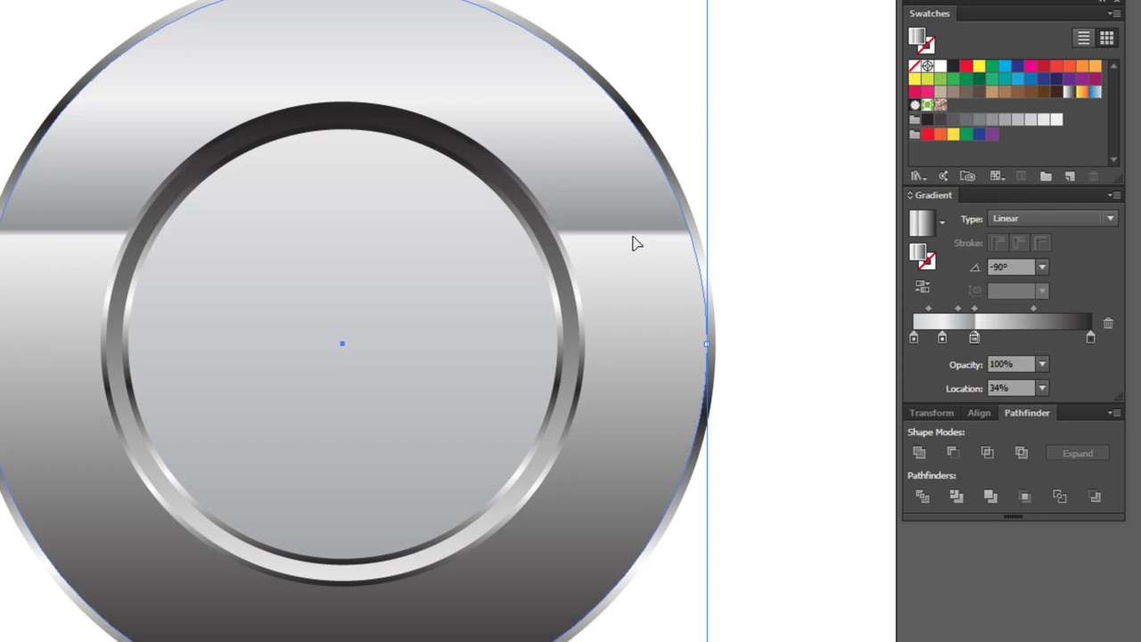
- Fine-tune the middle stop's Location between 34.5% and 35%
left_click(999, 390)
double_click(999, 390)
type("3")
key("Return")
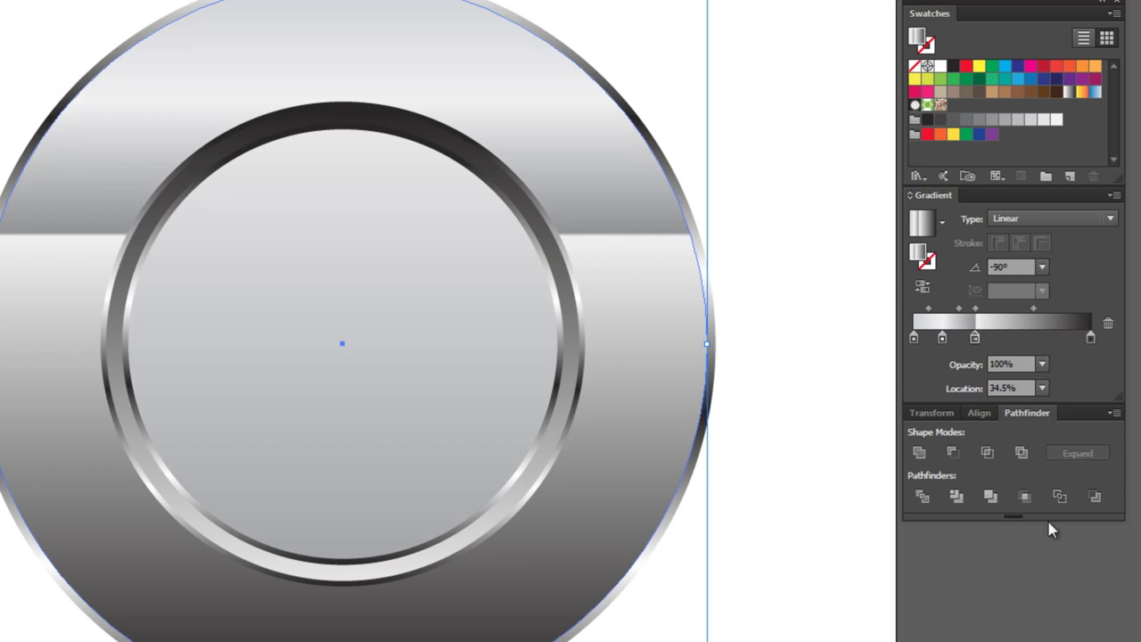
double_click(1007, 388)
type("3")
key("Return")
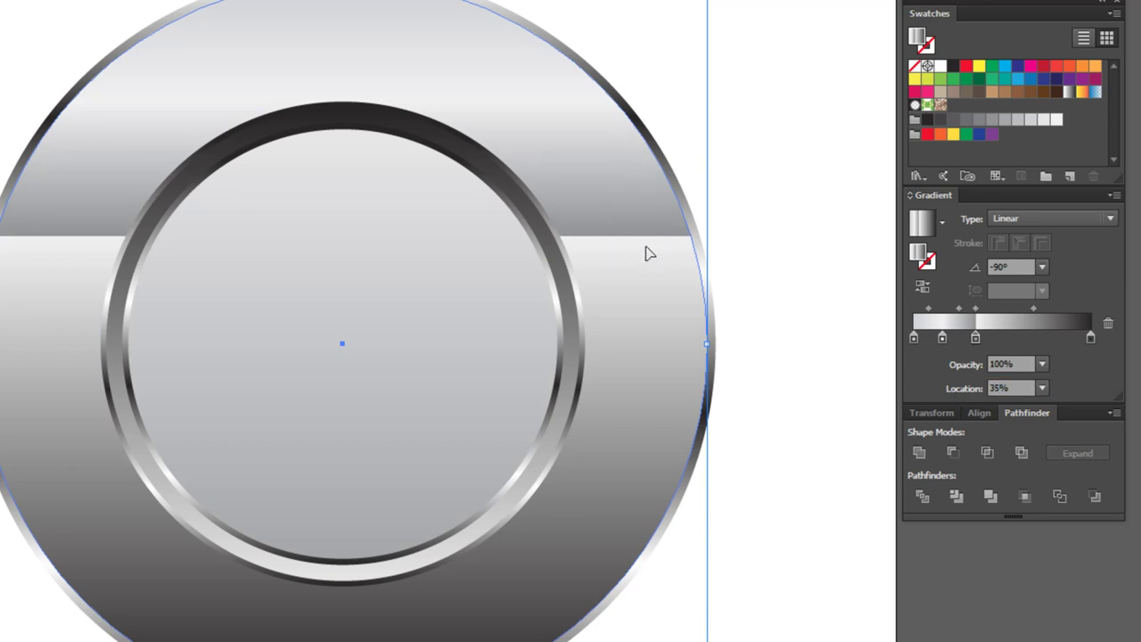
double_click(1003, 388)
type("34")
type(".5")
key("Return")
left_click(996, 384)
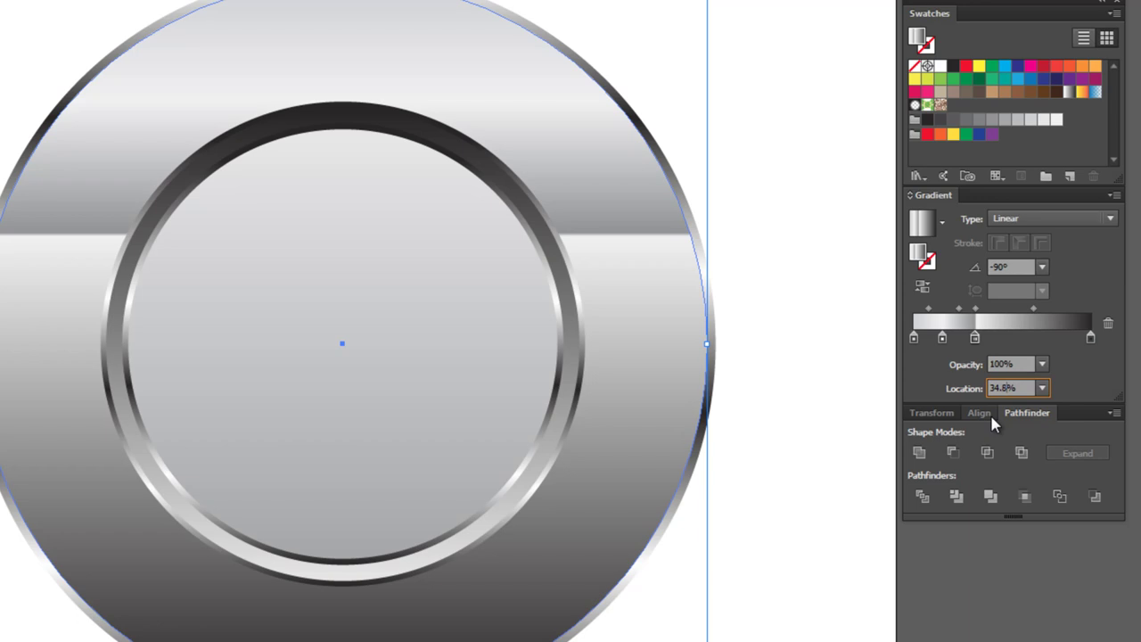
- Commit the 34.8% stop, then add K=40 grey and black stops, moving a dark stop to about 76%
key("Return")
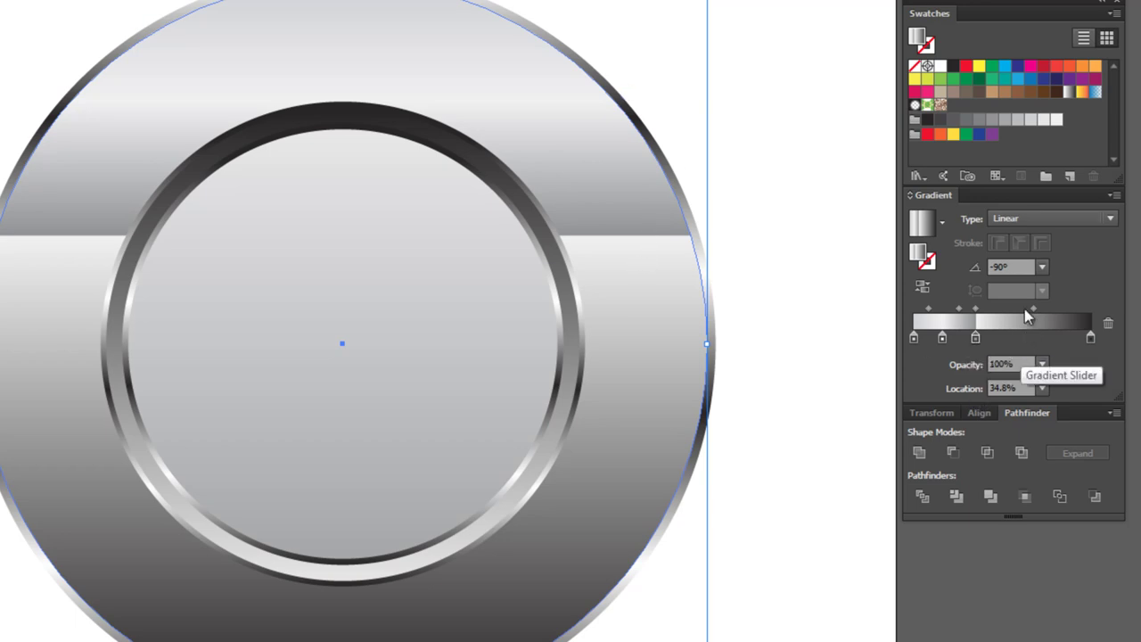
mouse_move(1005, 123)
left_mouse_down()
mouse_move(1021, 332)
mouse_move(1008, 339)
left_mouse_up()
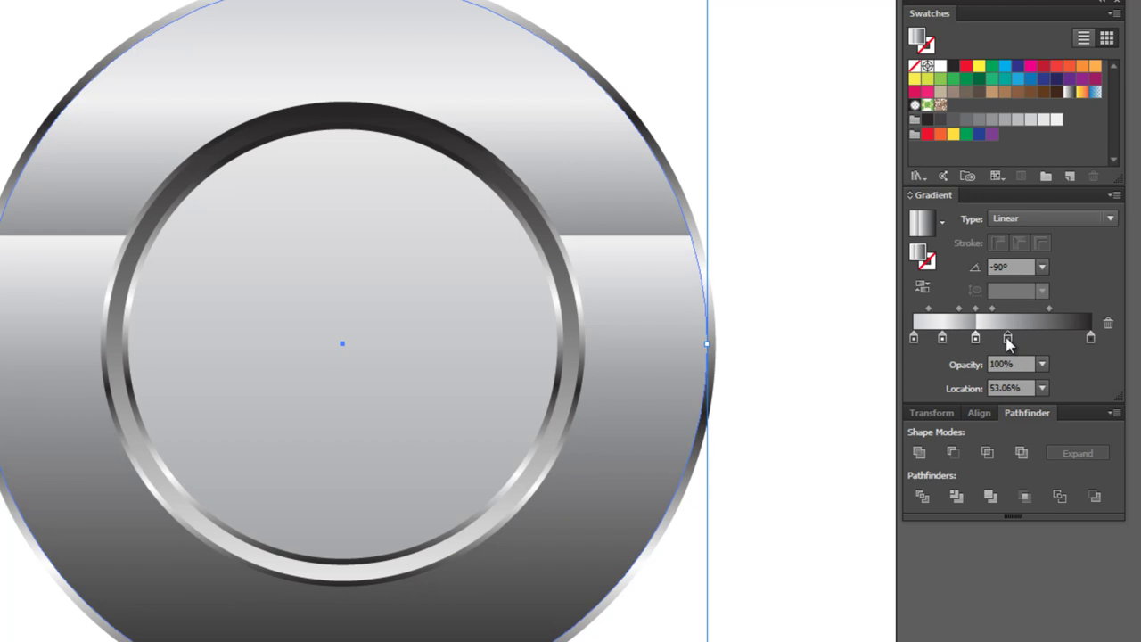
left_click_drag(1007, 340, 937, 130)
mouse_move(927, 119)
left_mouse_down()
mouse_move(1029, 321)
mouse_move(1023, 335)
left_mouse_up()
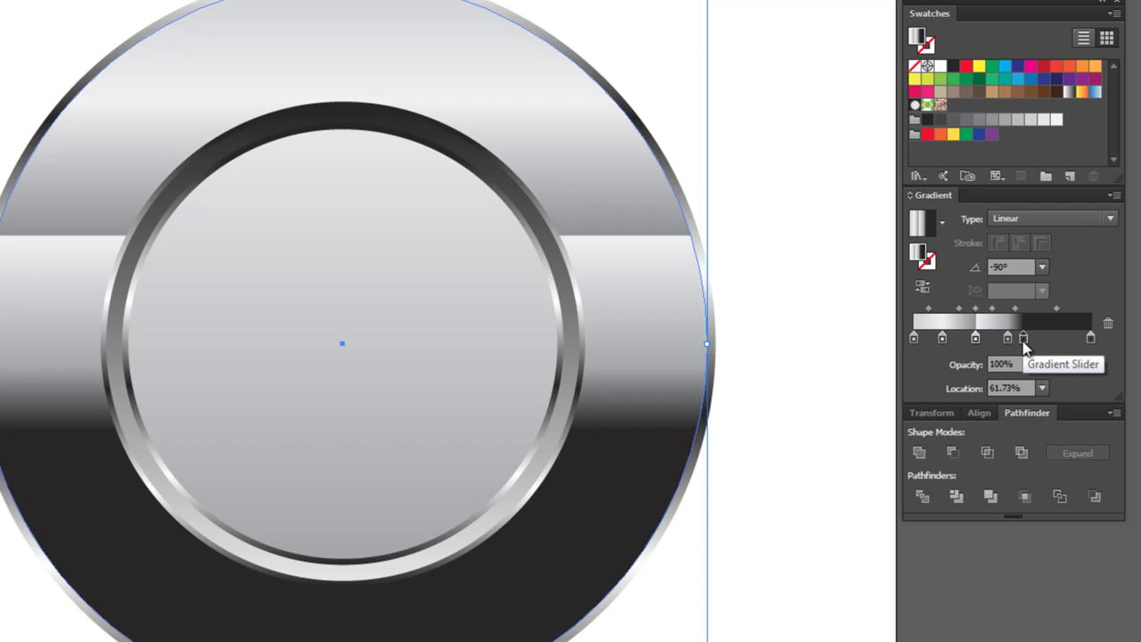
left_click_drag(1023, 337, 1048, 338)
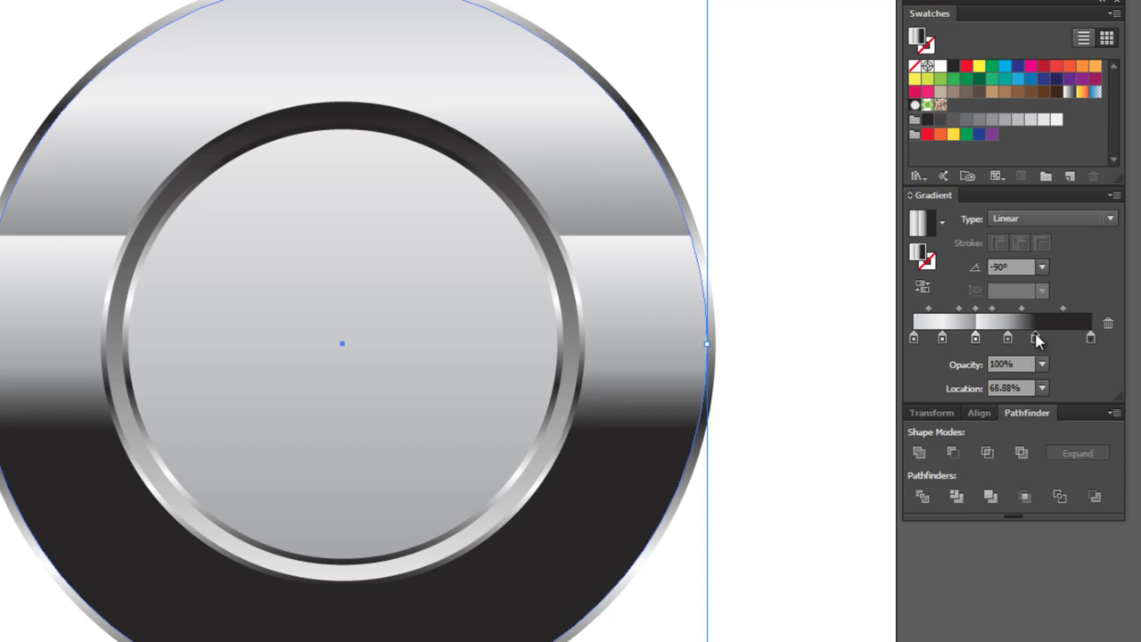
- Recolour a stop grey, add a stop near 67%, and move a light stop to about 39%
mouse_move(966, 119)
left_mouse_down()
mouse_move(1049, 340)
mouse_move(1008, 337)
left_mouse_up()
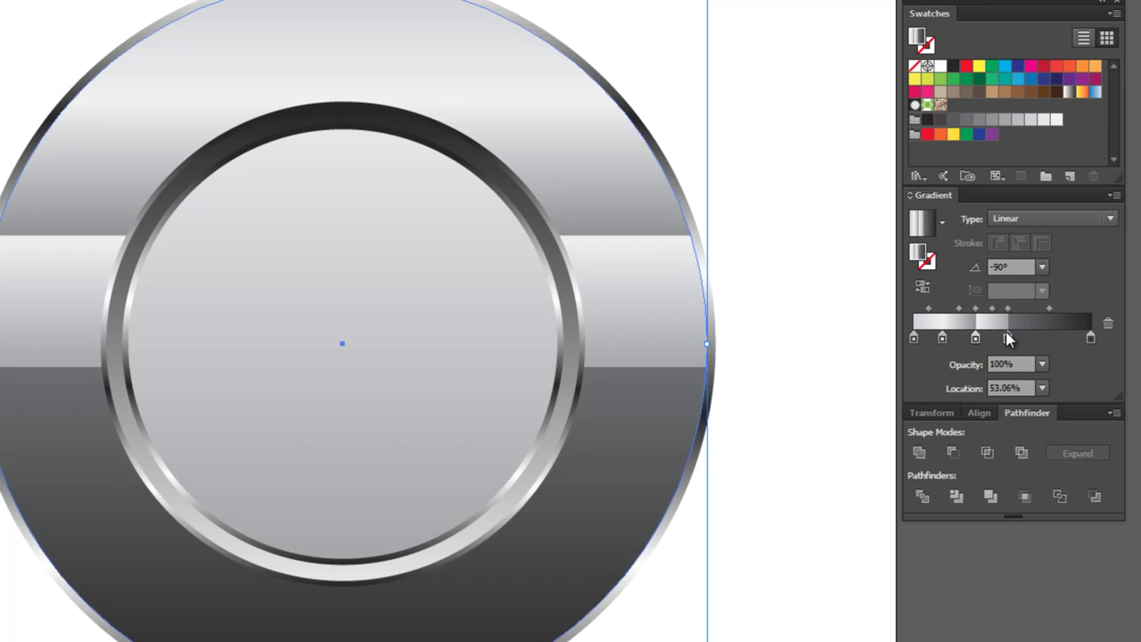
left_click(1038, 339)
left_click_drag(1008, 338, 1038, 338)
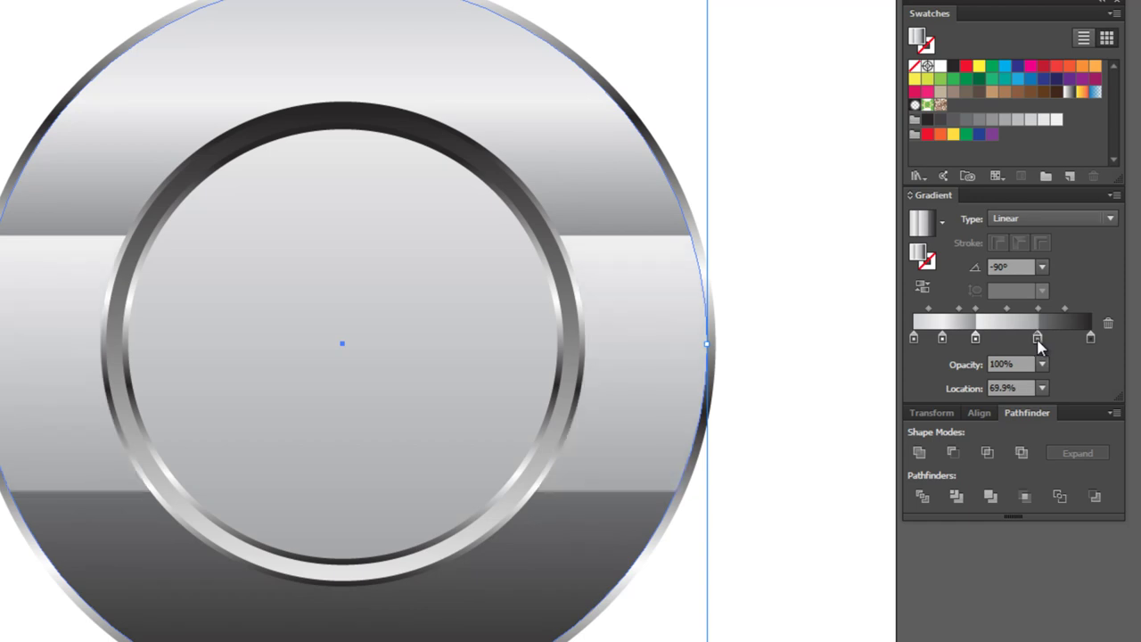
left_click_drag(1038, 338, 1032, 348)
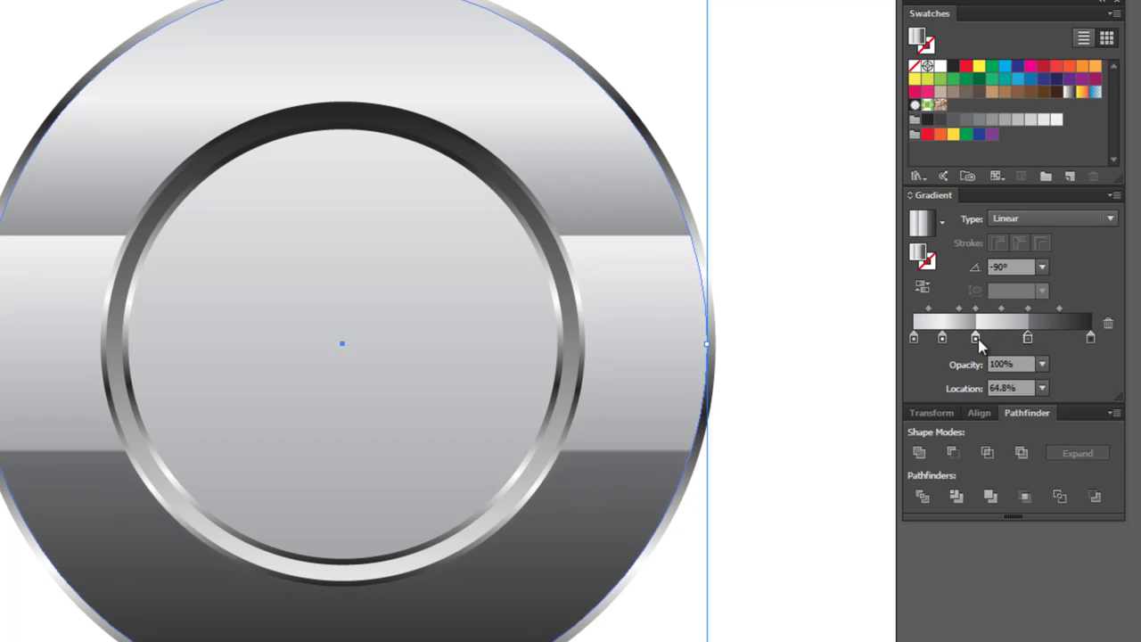
left_click_drag(978, 342, 989, 346)
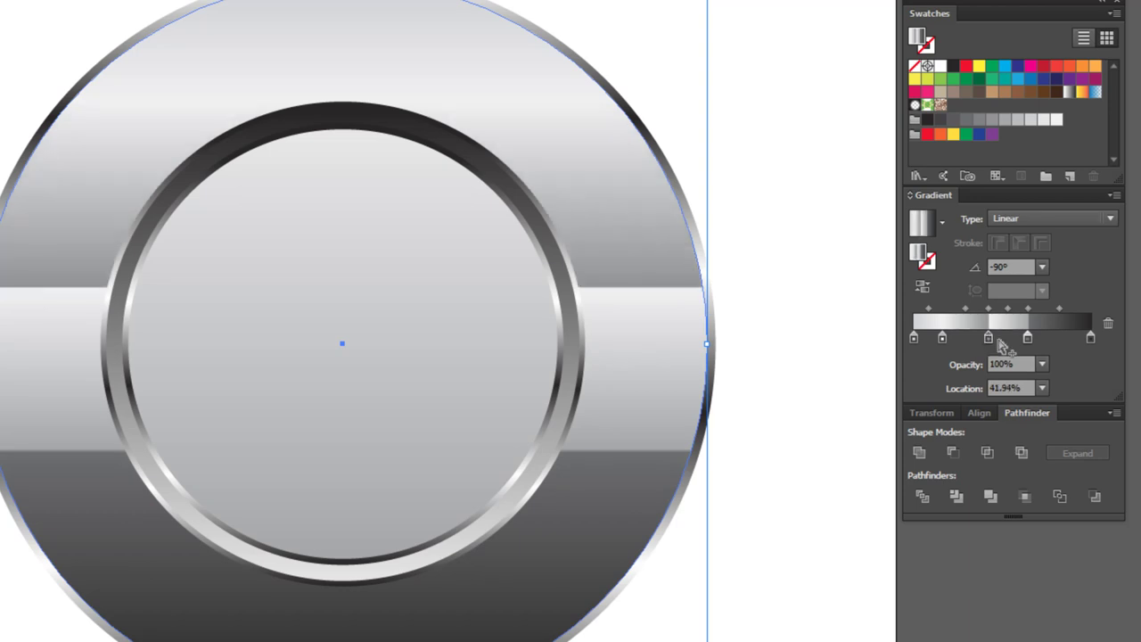
- Duplicate the end stop near 67%, remove the duplicate, and select the 64.8% stop
left_click(1092, 339)
mouse_move(1093, 344)
left_mouse_down()
mouse_move(1032, 343)
mouse_move(970, 384)
left_mouse_up()
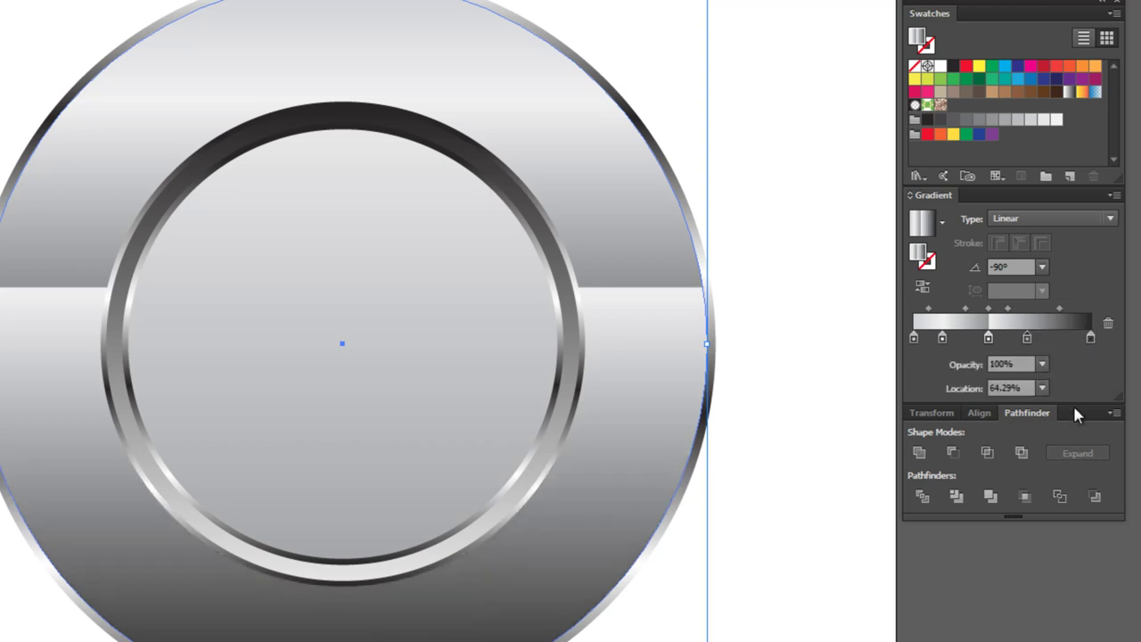
left_click_drag(1027, 339, 1065, 351)
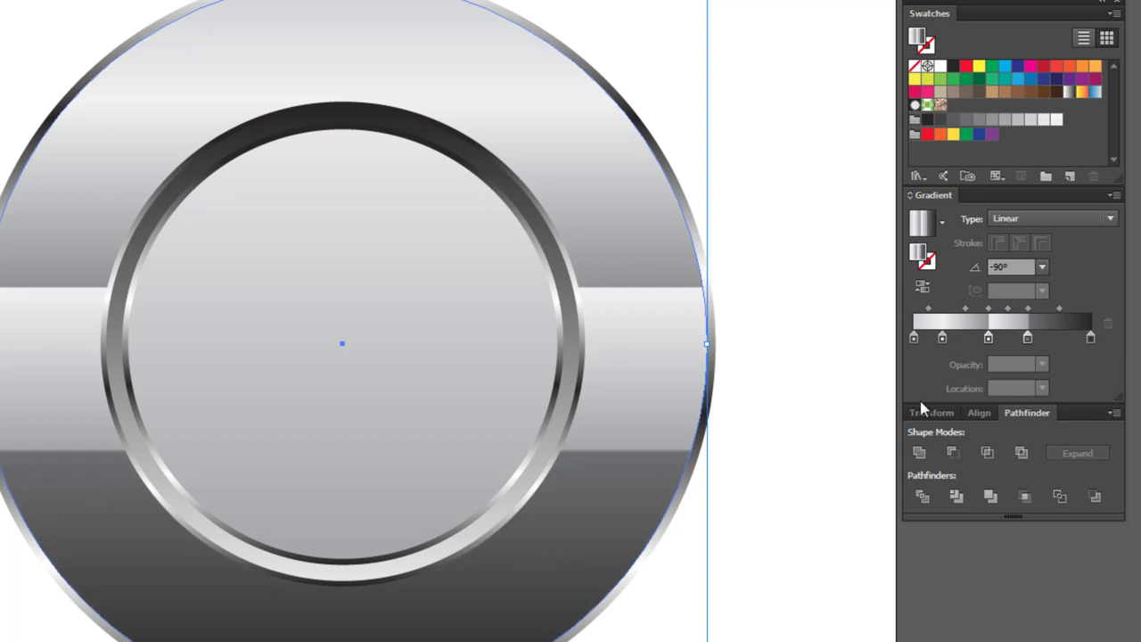
left_click(1028, 341)
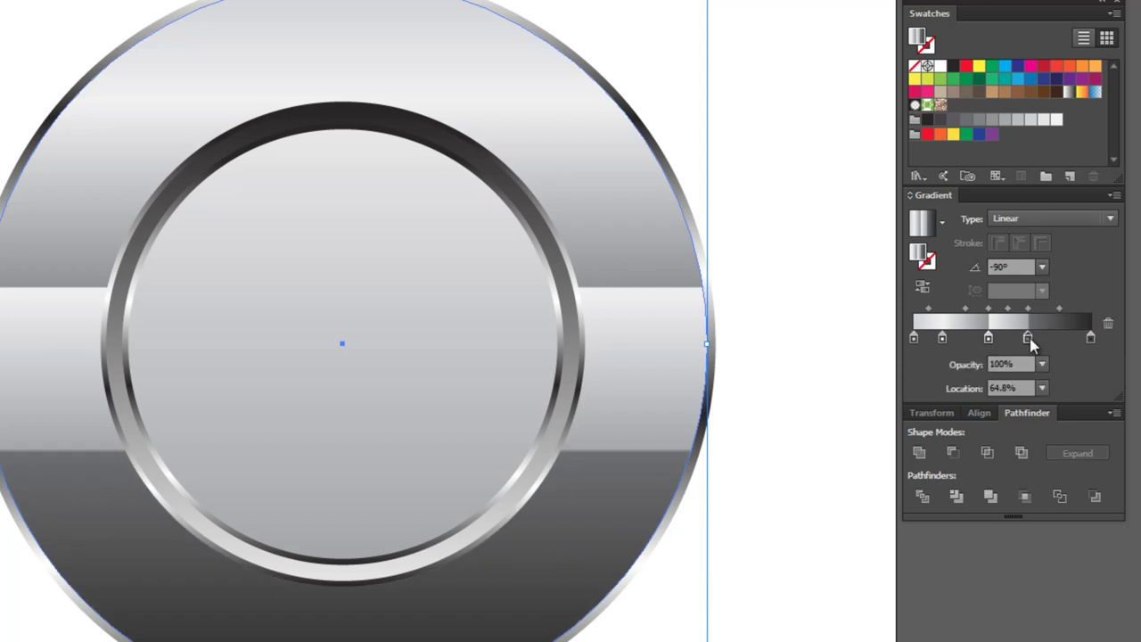
- Preview the ring, reselect it, and give the selected gradient stop a light grey colour
left_click(748, 325)
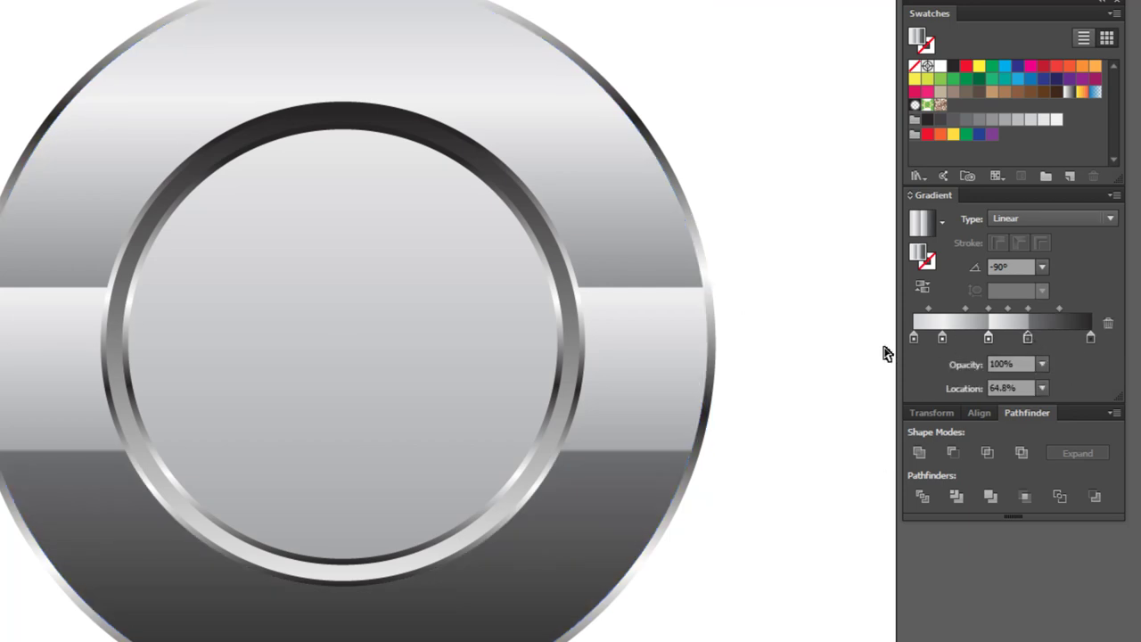
key("ctrl+0")
key("ctrl+plus")
key("ctrl+plus")
left_click(633, 357)
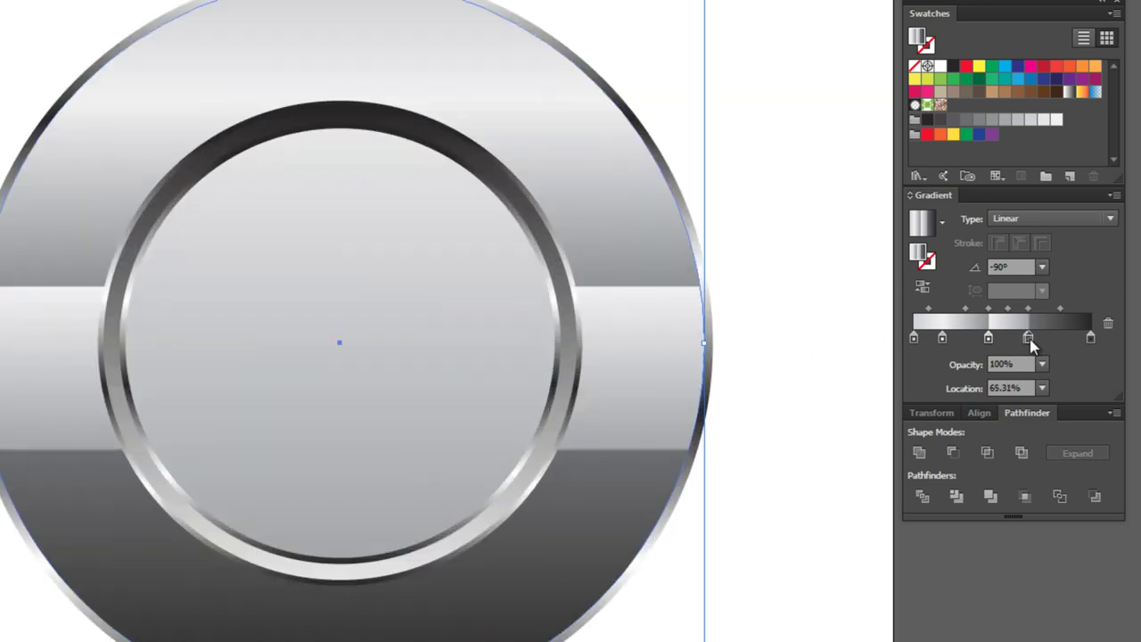
left_click(1031, 120)
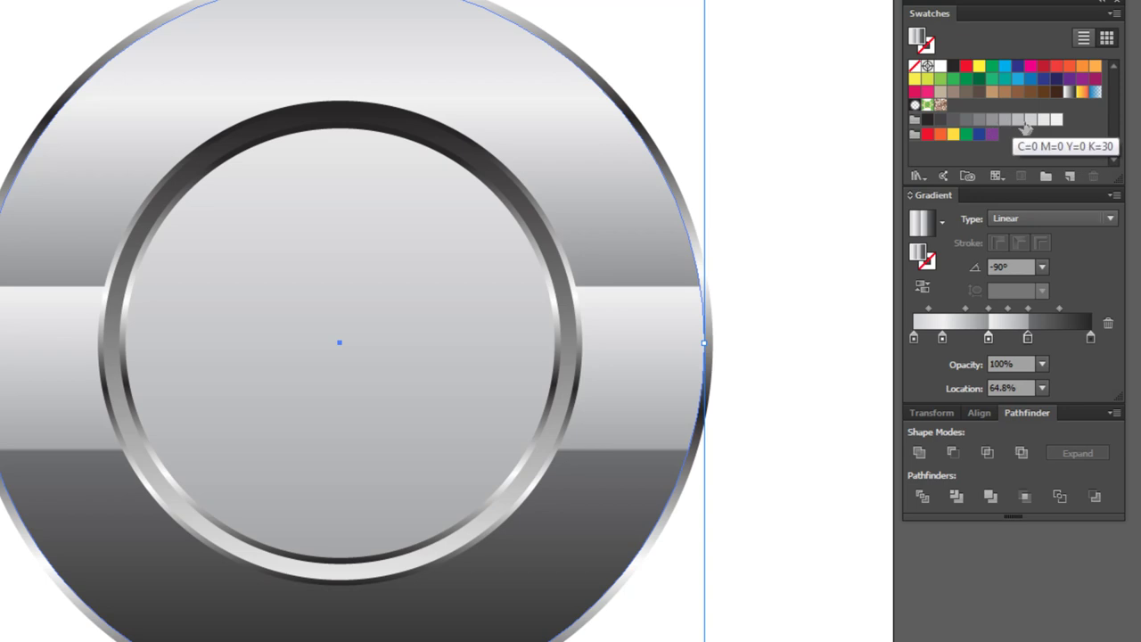
- Add a stop near 78%, remove the extra stop near 80%, and make the last stop dark grey
left_click(1055, 338)
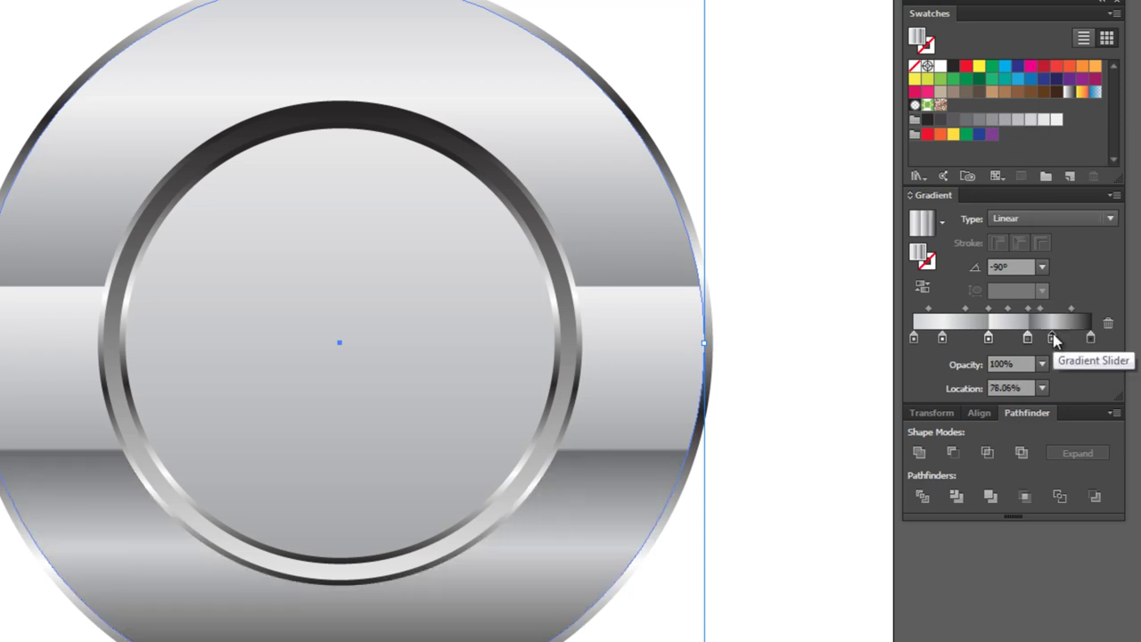
left_click_drag(1053, 338, 1056, 339)
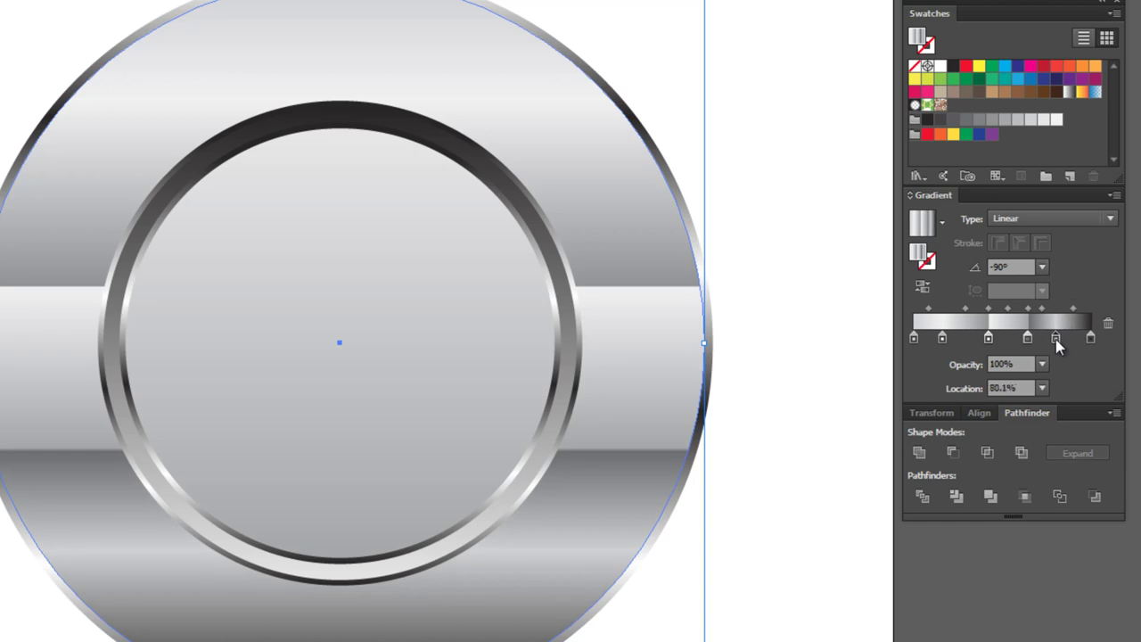
left_click(1091, 338)
left_click(953, 120)
left_click_drag(1092, 341, 1093, 340)
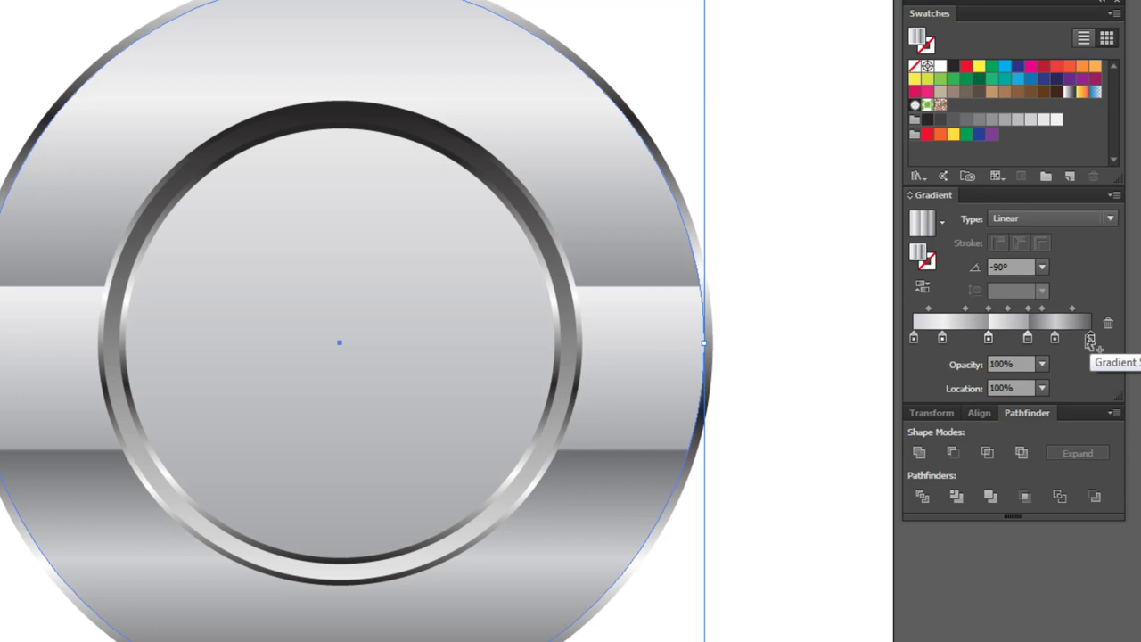
mouse_move(1092, 340)
left_mouse_down()
mouse_move(1076, 353)
mouse_move(1137, 344)
left_mouse_up()
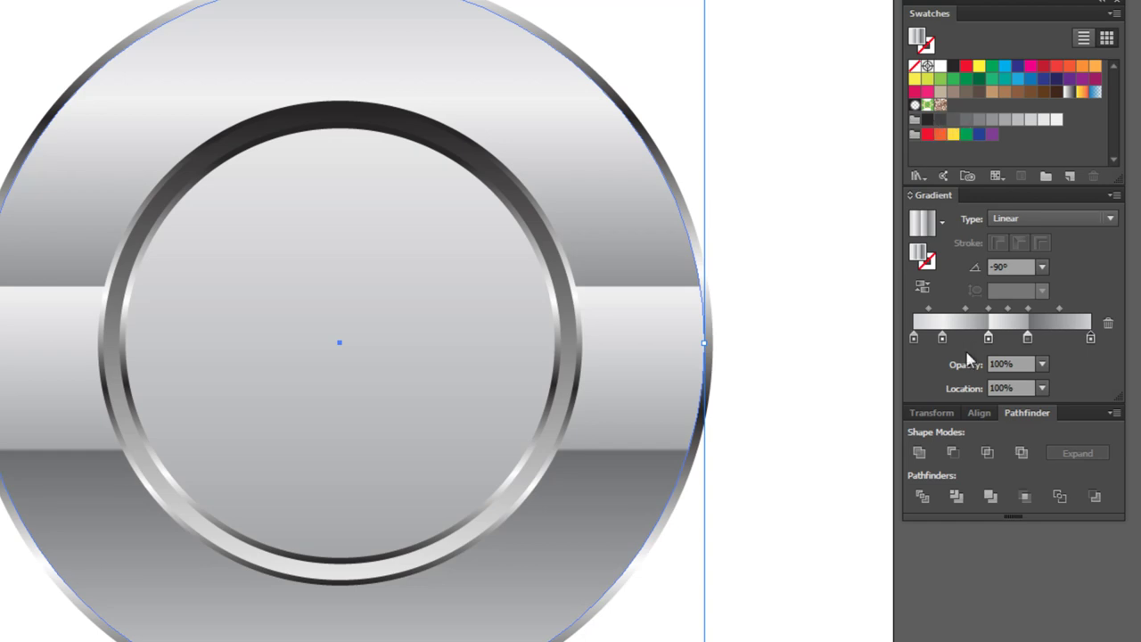
left_click_drag(997, 330, 934, 123)
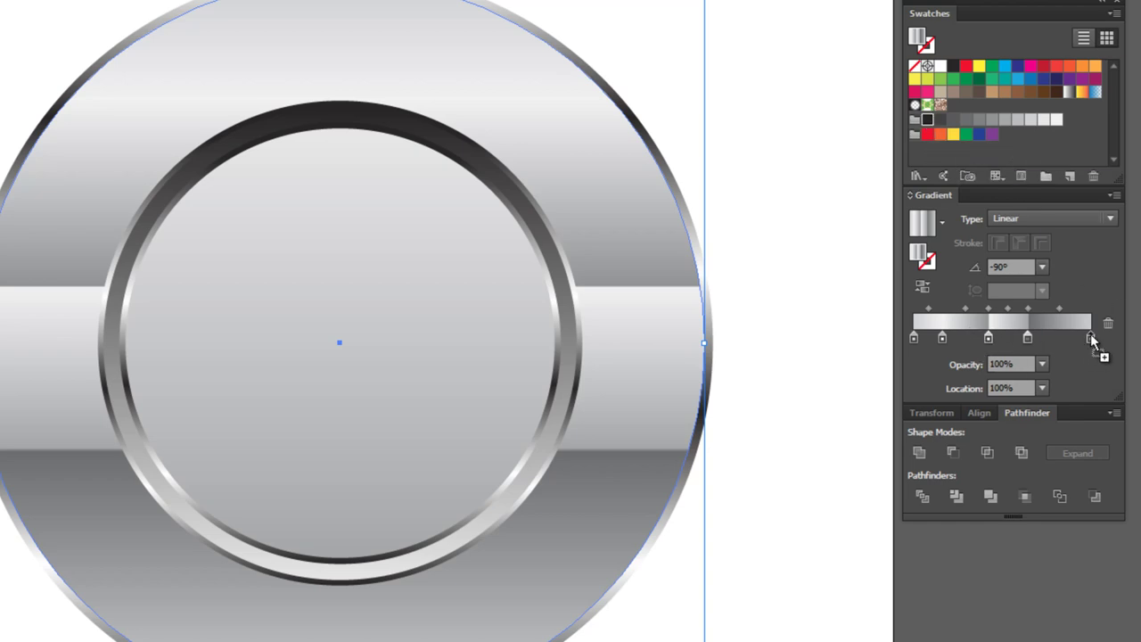
left_click_drag(934, 123, 1091, 338)
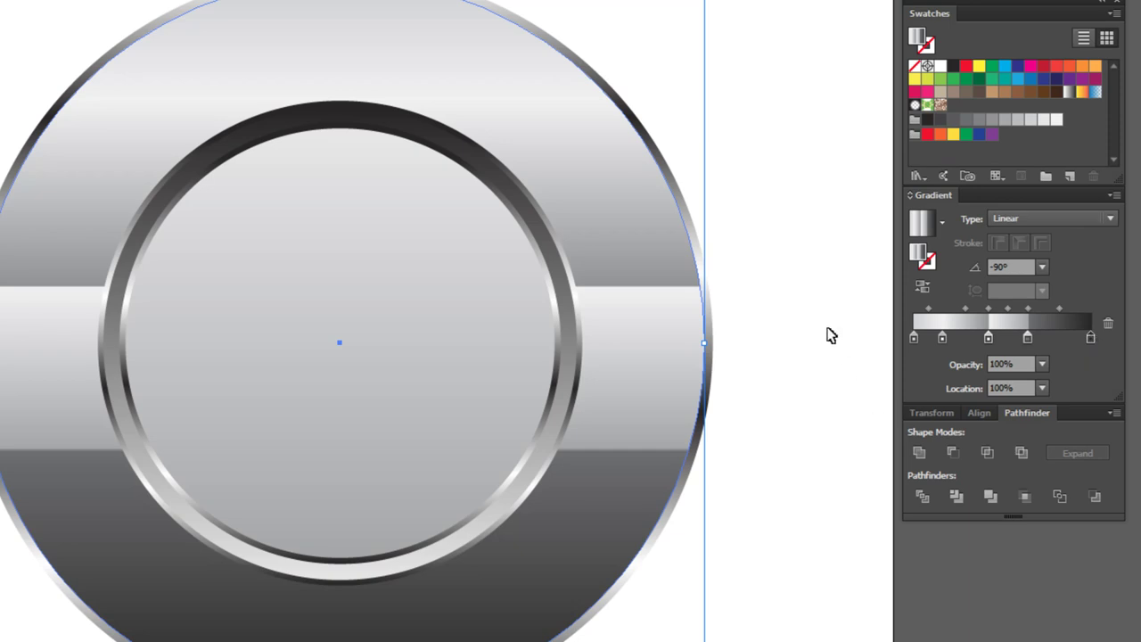
- Set the band-edge stop's Location to exactly 65% and preview the ring
left_click(1029, 338)
left_click_drag(1031, 338, 1029, 339)
left_click_drag(1016, 388, 963, 391)
type("65")
key("Return")
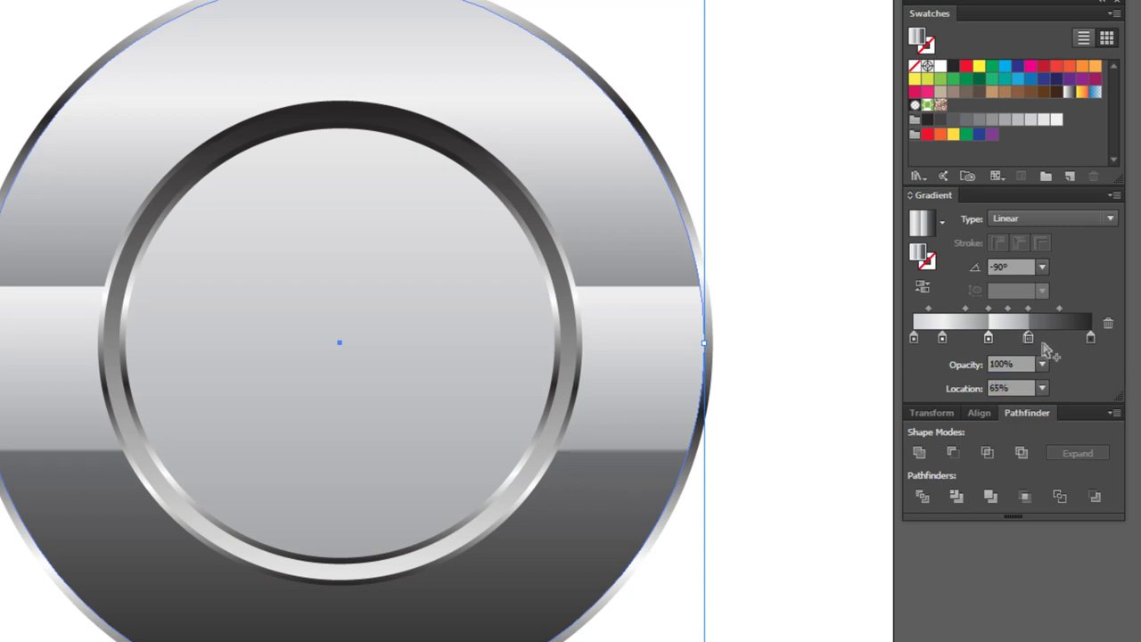
left_click_drag(1026, 340, 1024, 340)
left_click_drag(1008, 388, 862, 376)
type("65")
key("Return")
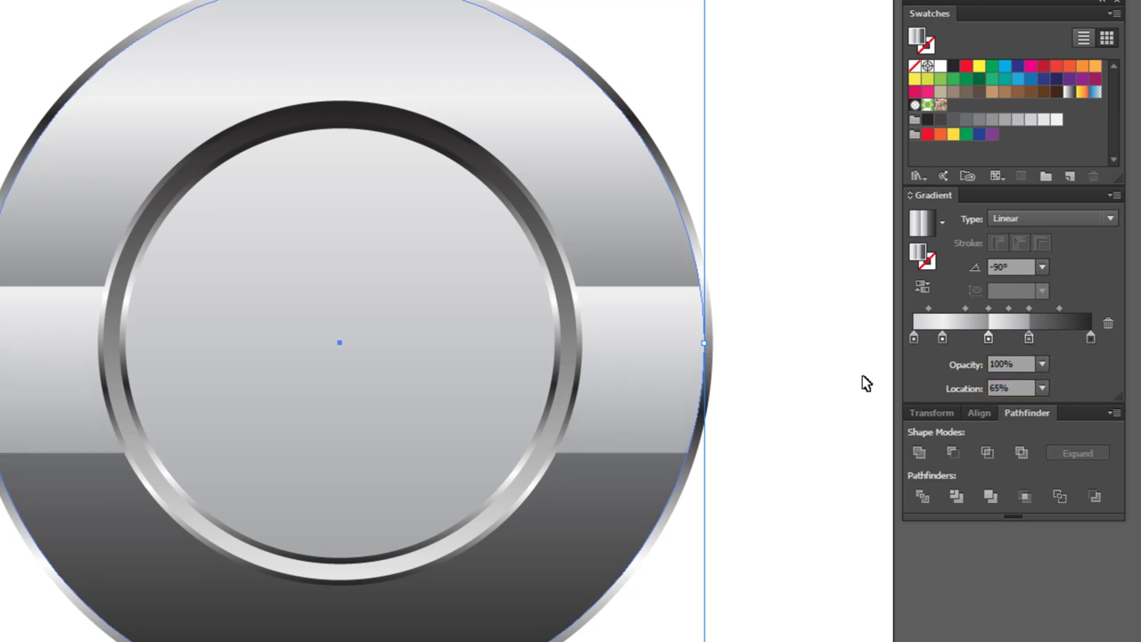
left_click(804, 412)
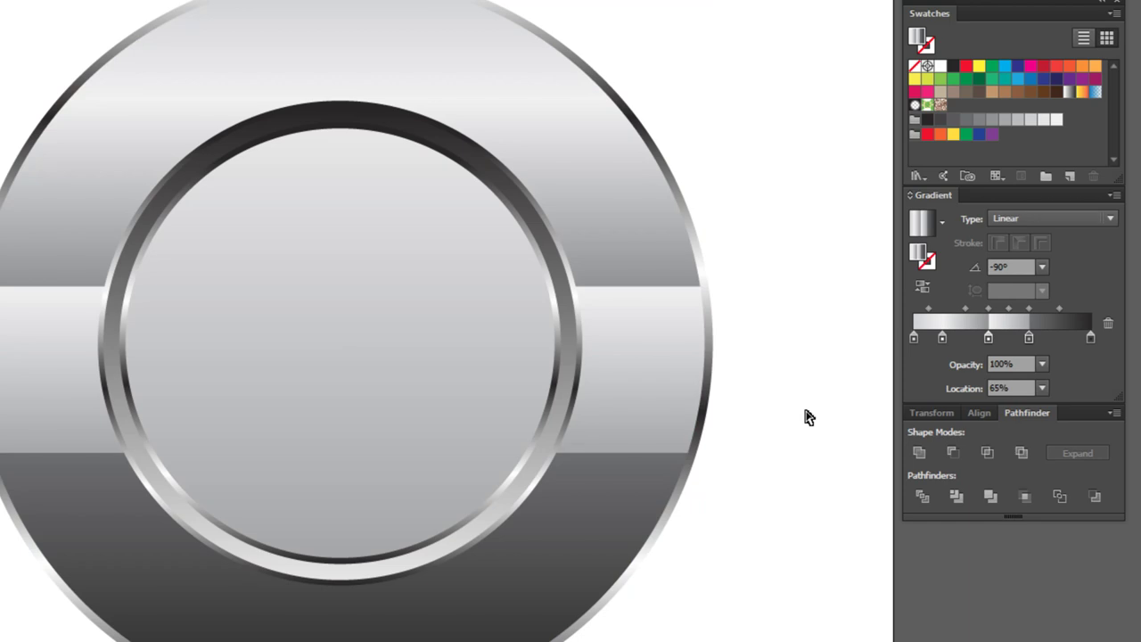
- Select the outer ring and pull its end gradient stop left to widen the dark bottom
key("ctrl+minus")
key("ctrl+minus")
key("ctrl+plus")
key("ctrl+plus")
key("ctrl+minus")
key("ctrl+plus")
left_click(580, 486)
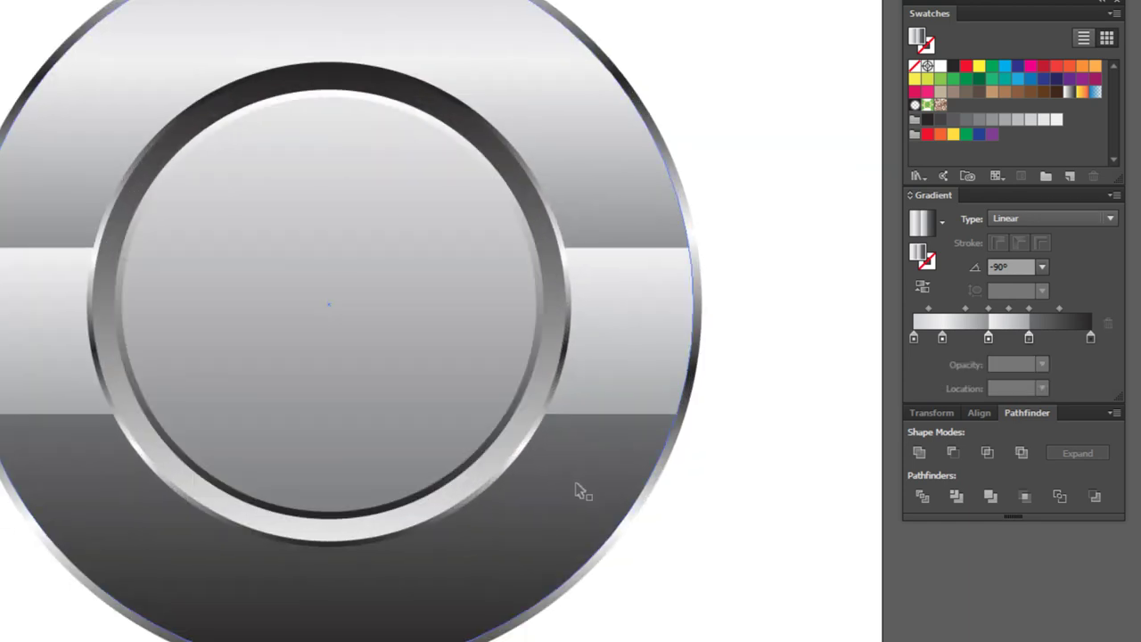
left_click(604, 502)
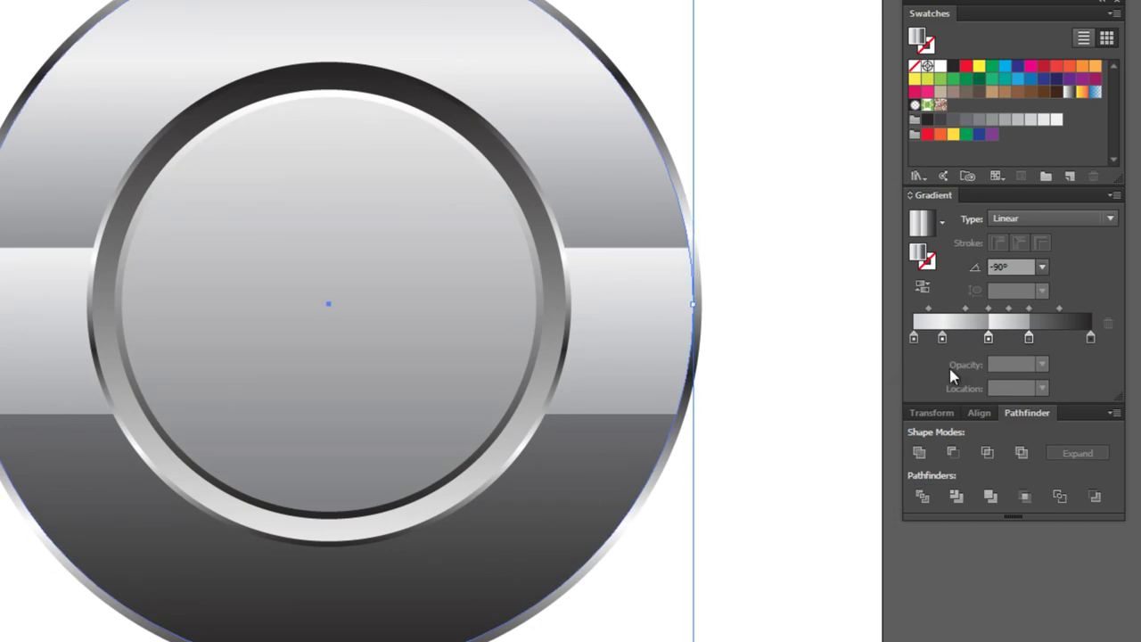
left_click_drag(1091, 338, 1054, 344)
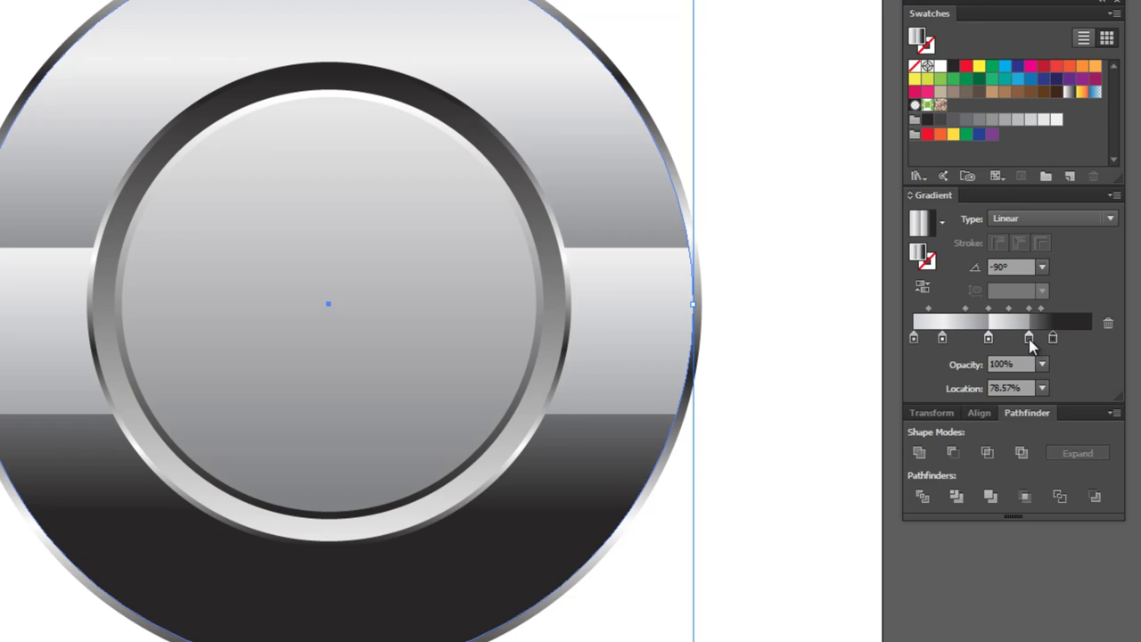
- Make the middle stop black and the last stop light grey, then preview the ring
double_click(1029, 339)
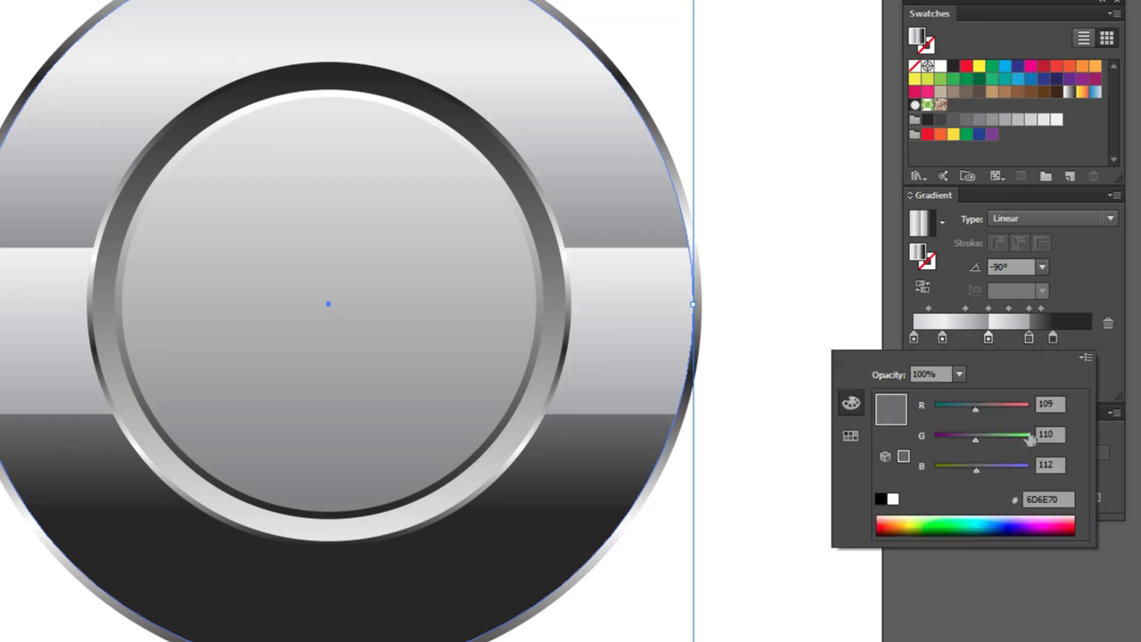
left_click(881, 499)
left_click(1070, 254)
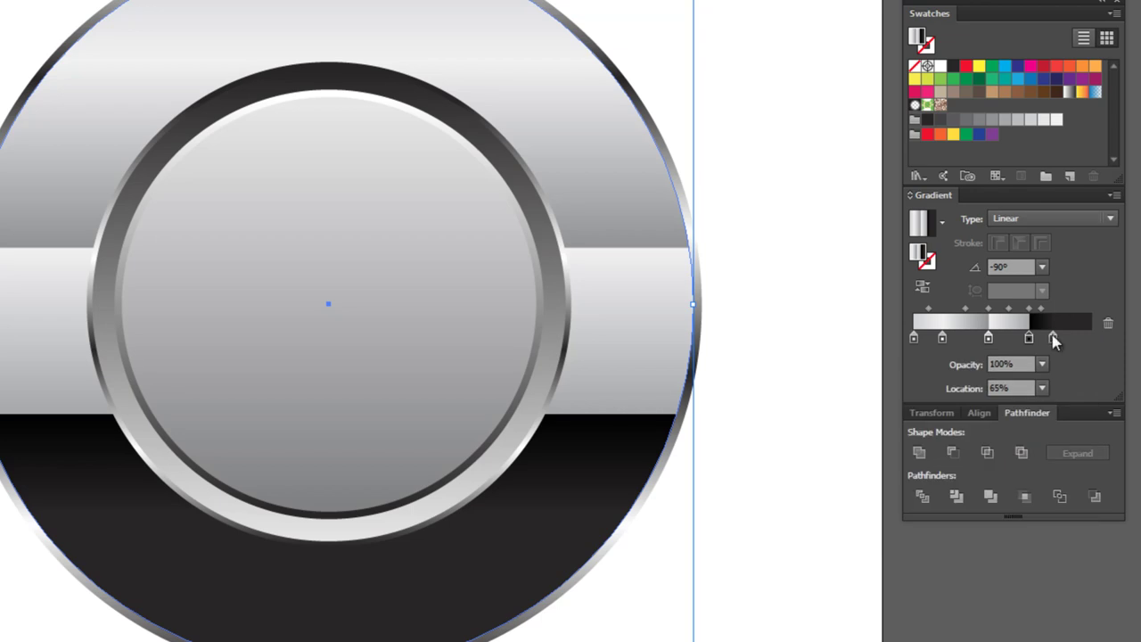
left_click_drag(1055, 342, 1080, 339)
left_click(1055, 121)
left_click_drag(1083, 340, 1057, 317)
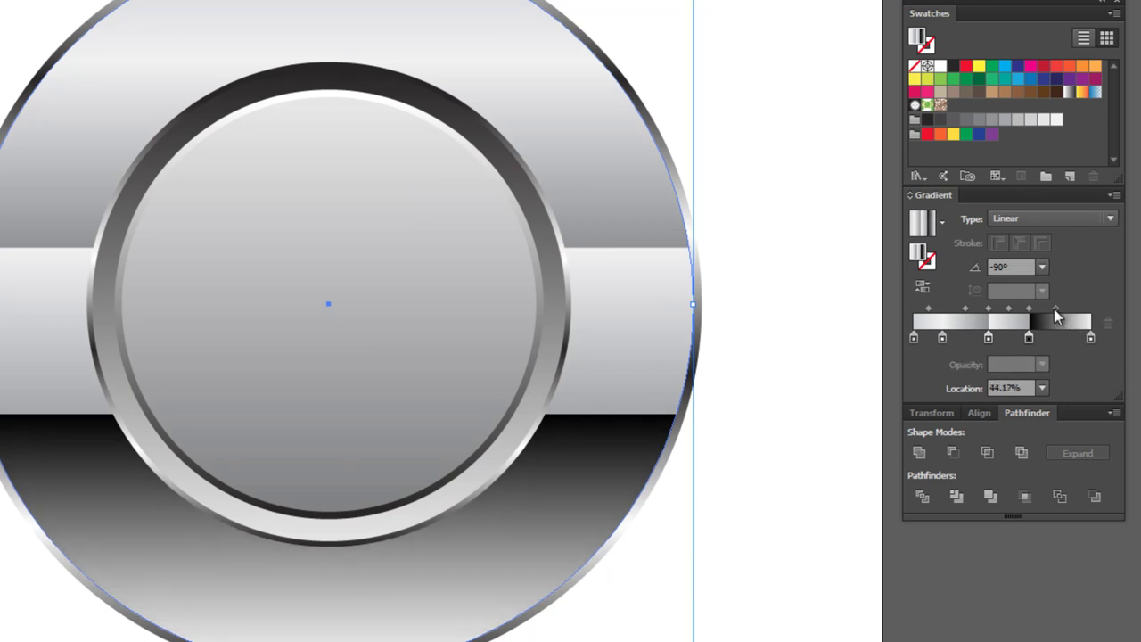
left_click(826, 348)
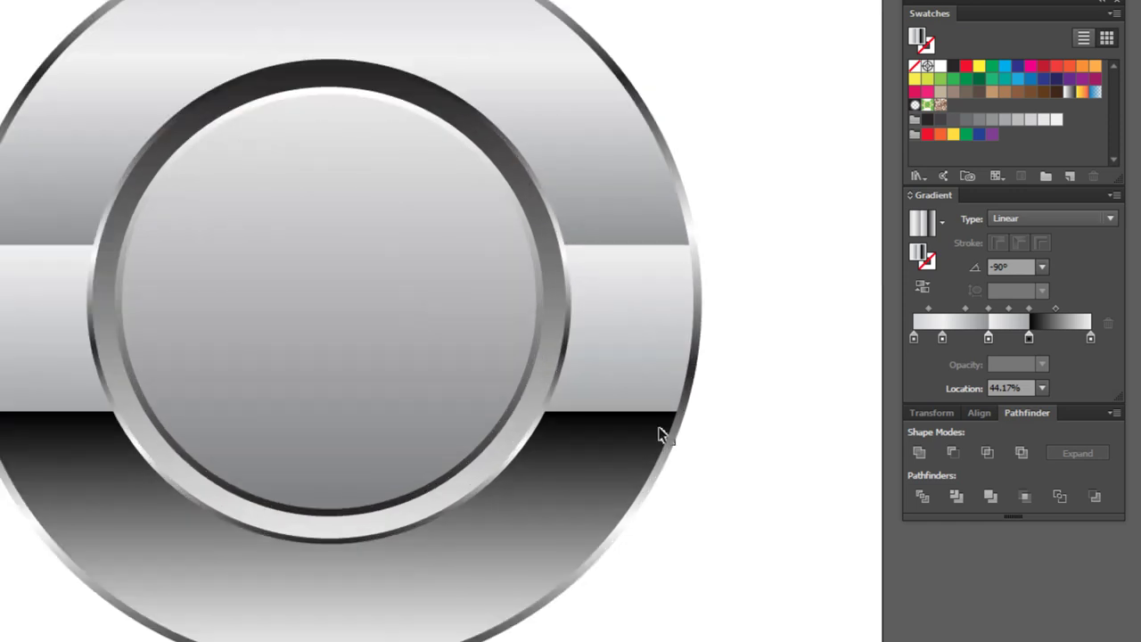
left_click(601, 443)
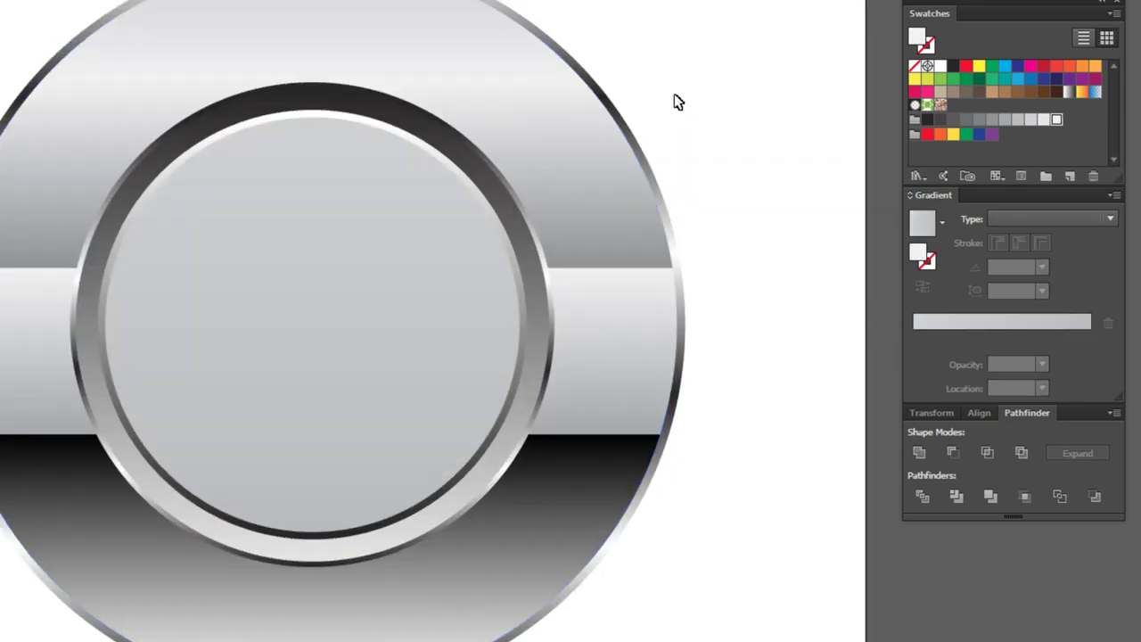
- Check the inner grey disc and outer ring selections, then deselect everything
left_click(376, 339)
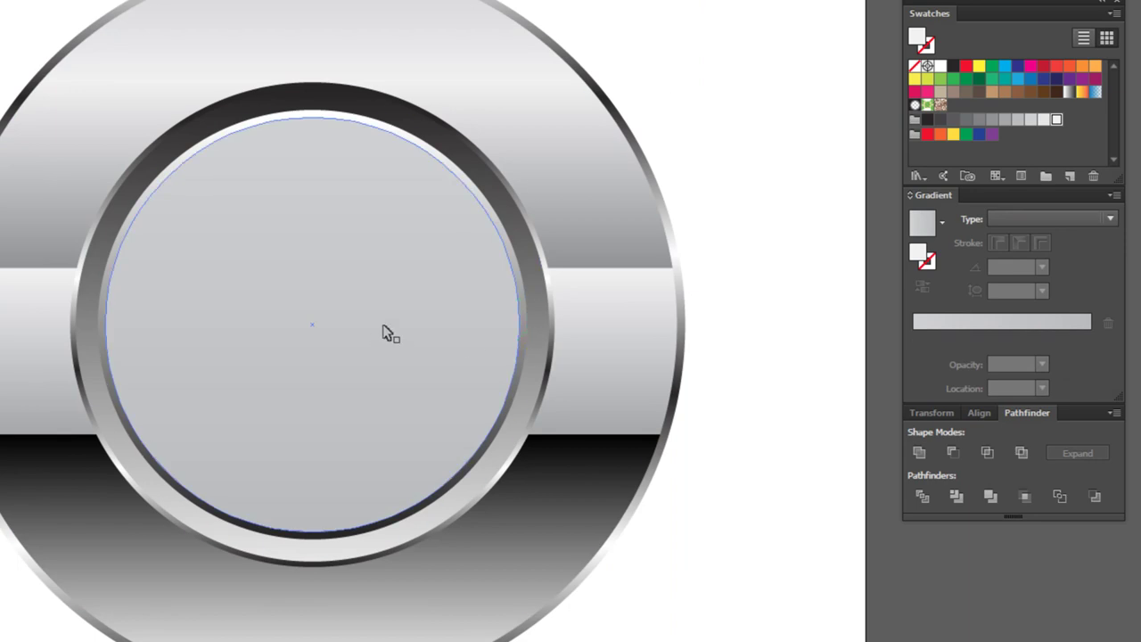
key("ctrl+shift+a")
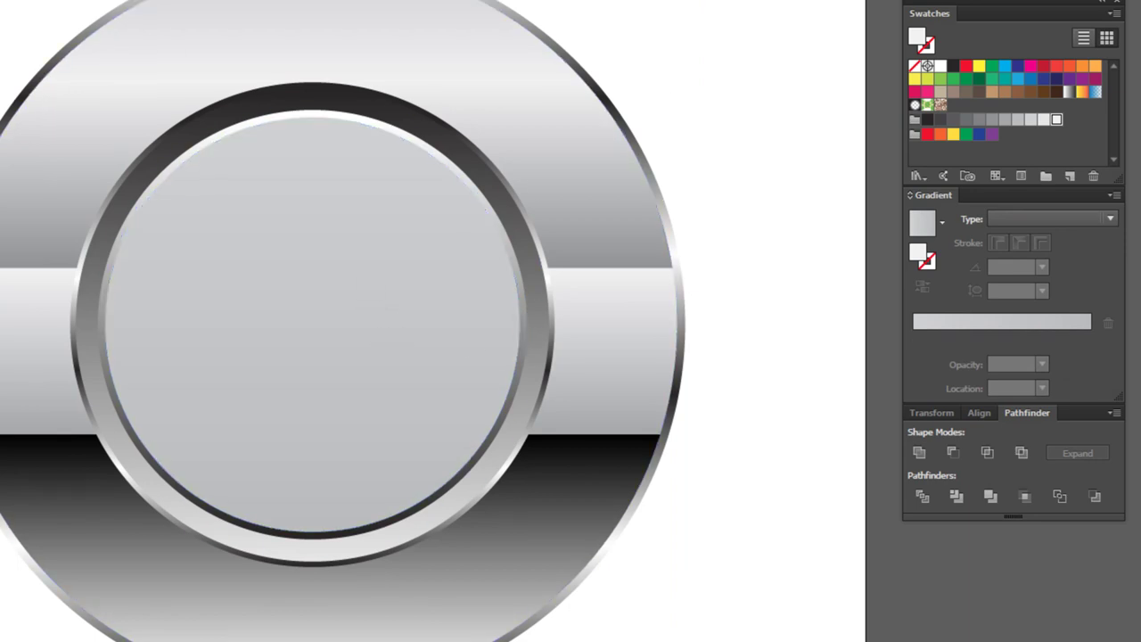
left_click(173, 434)
left_click(243, 279)
key("ctrl+shift+a")
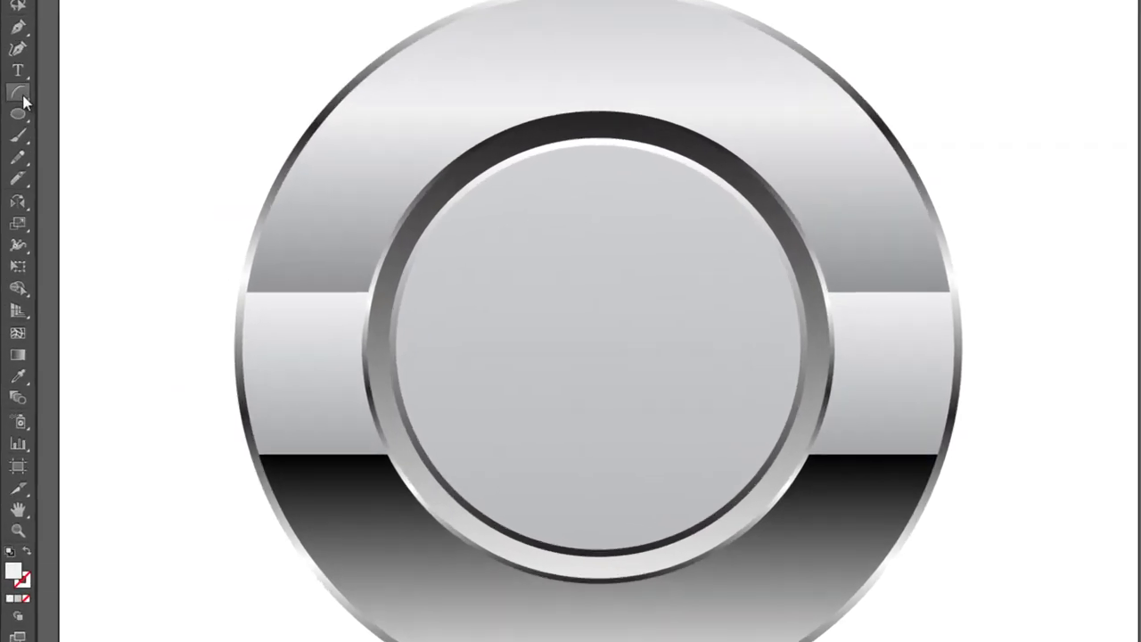
- With the Arc Tool, draw an arc across the central disc from lower left to upper right
left_click_drag(21, 71, 98, 98)
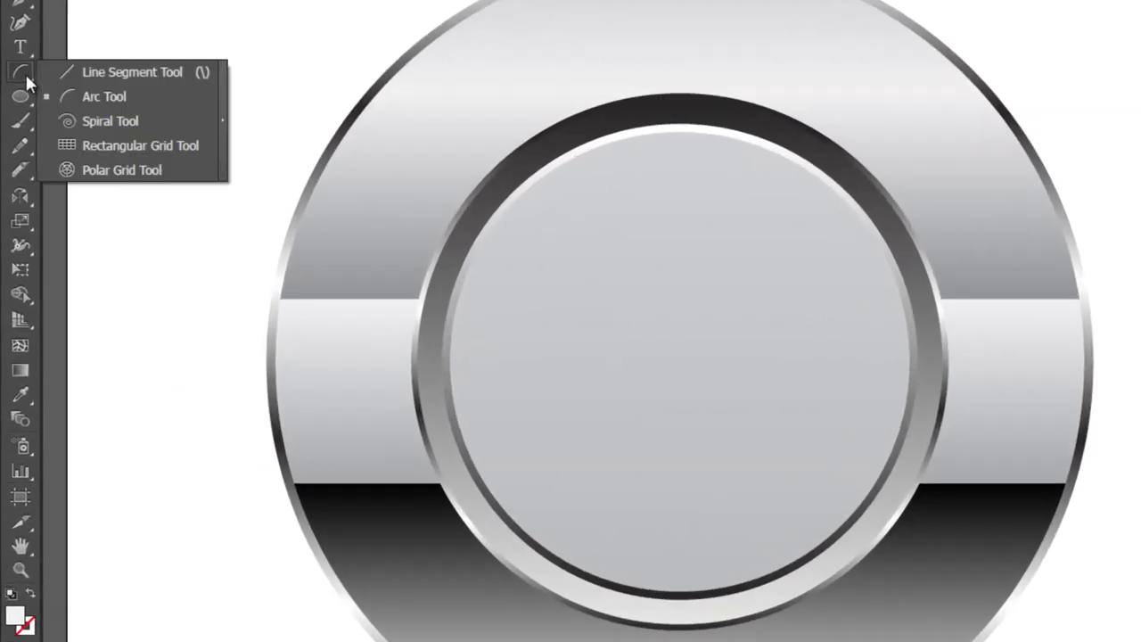
left_click(97, 97)
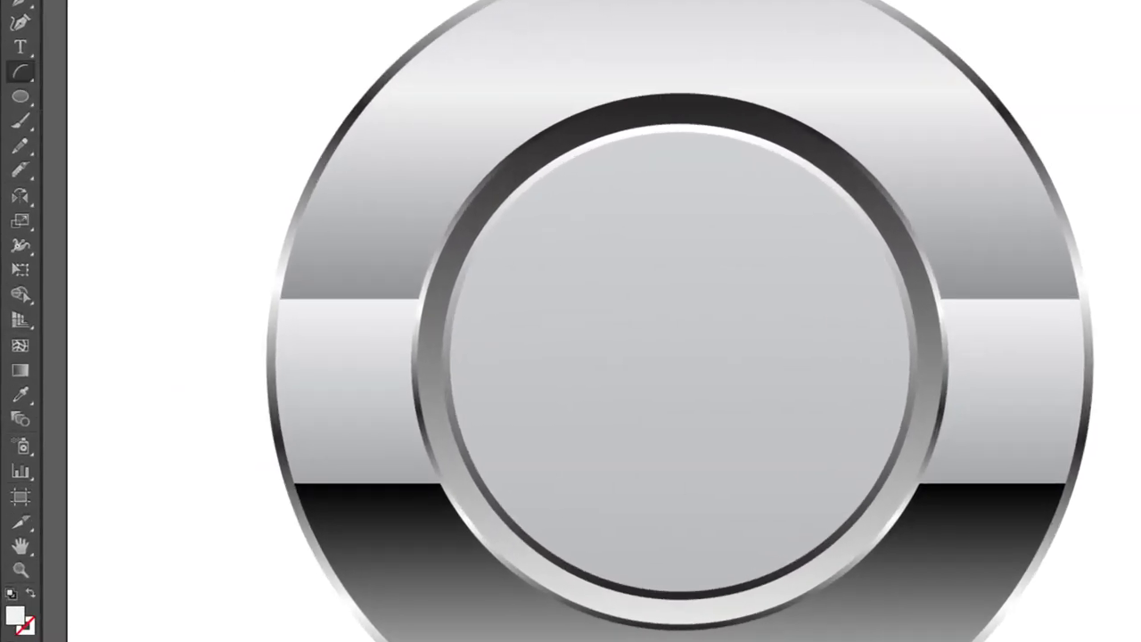
left_click_drag(323, 641, 865, 259)
left_click_drag(526, 641, 942, 150)
mouse_move(324, 597)
left_mouse_down()
mouse_move(425, 550)
mouse_move(1057, 169)
left_mouse_up()
mouse_move(460, 605)
left_mouse_down()
mouse_move(867, 158)
mouse_move(685, 224)
mouse_move(696, 209)
mouse_move(652, 188)
mouse_move(668, 189)
left_mouse_up()
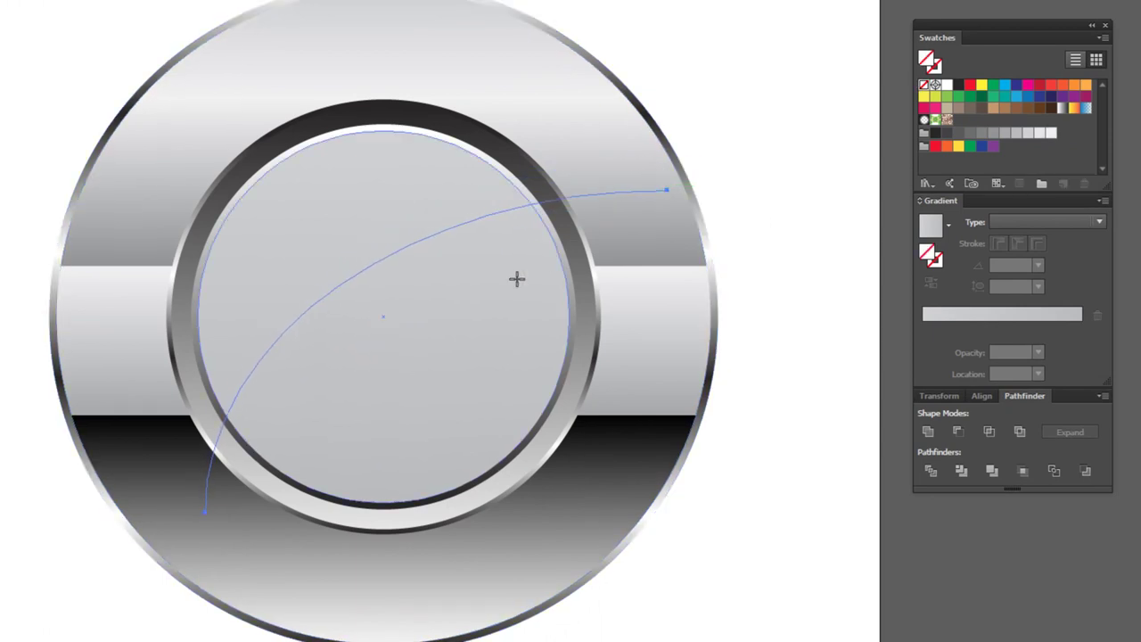
- Return to the Selection tool and hide the central disc's bounding box
key("v")
key("ctrl+z")
key("ctrl+shift+b")
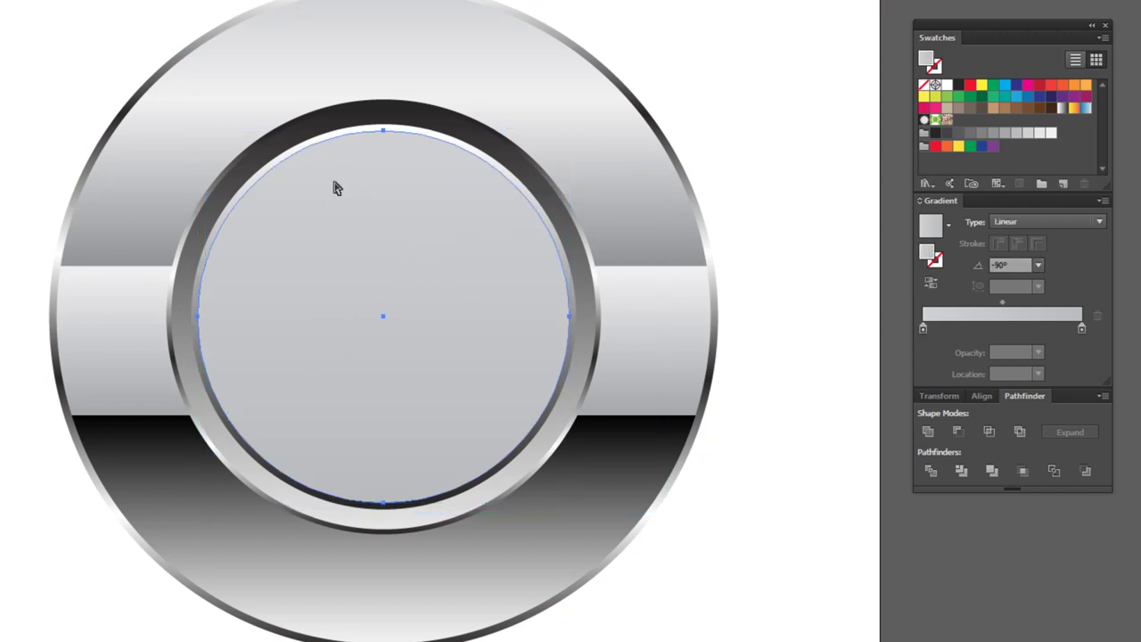
key("v")
key("ctrl+shift+b")
key("ctrl+shift+b")
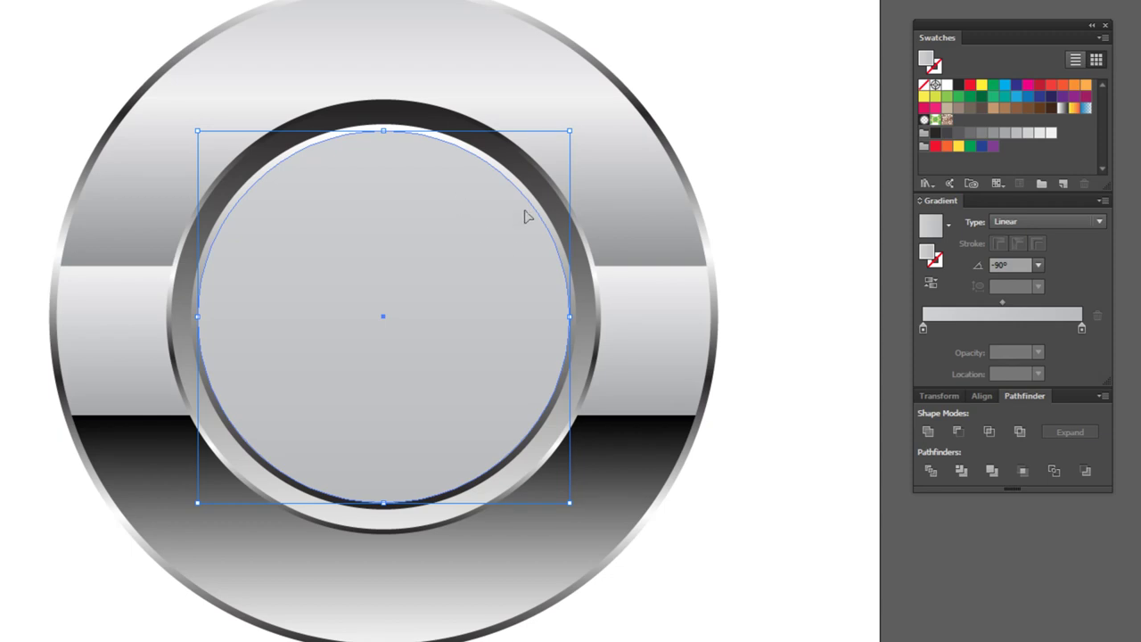
key("ctrl+shift+b")
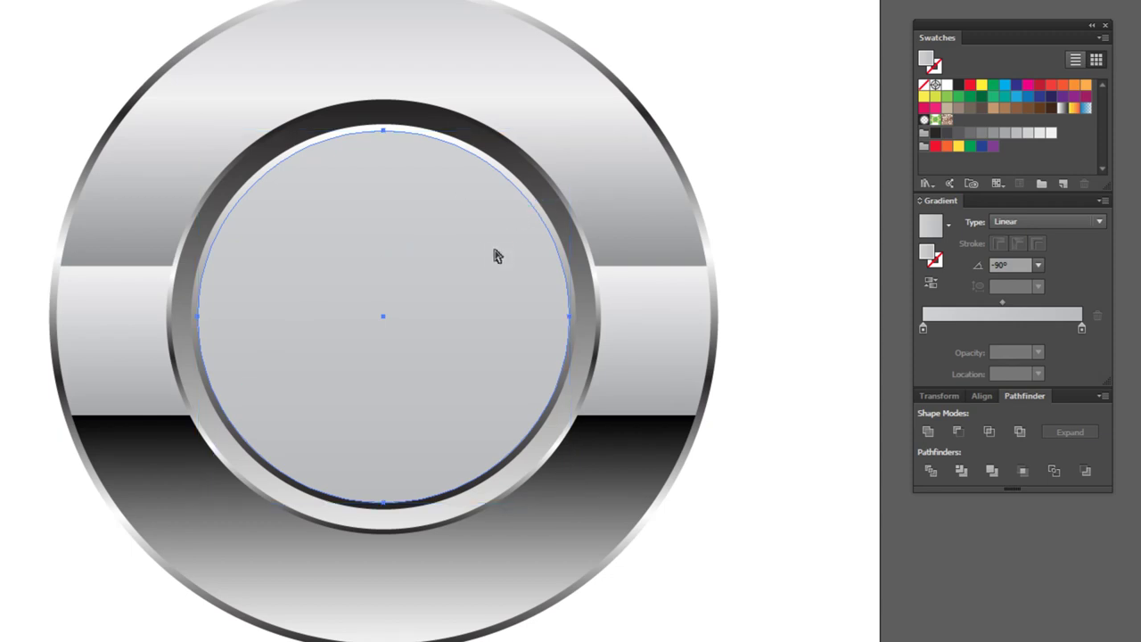
key("ctrl+shift+b")
- Select the disc and arc together in Outline view, then apply Pathfinder Divide
key("ctrl+shift+b")
key("ctrl+y")
key("ctrl+shift+b")
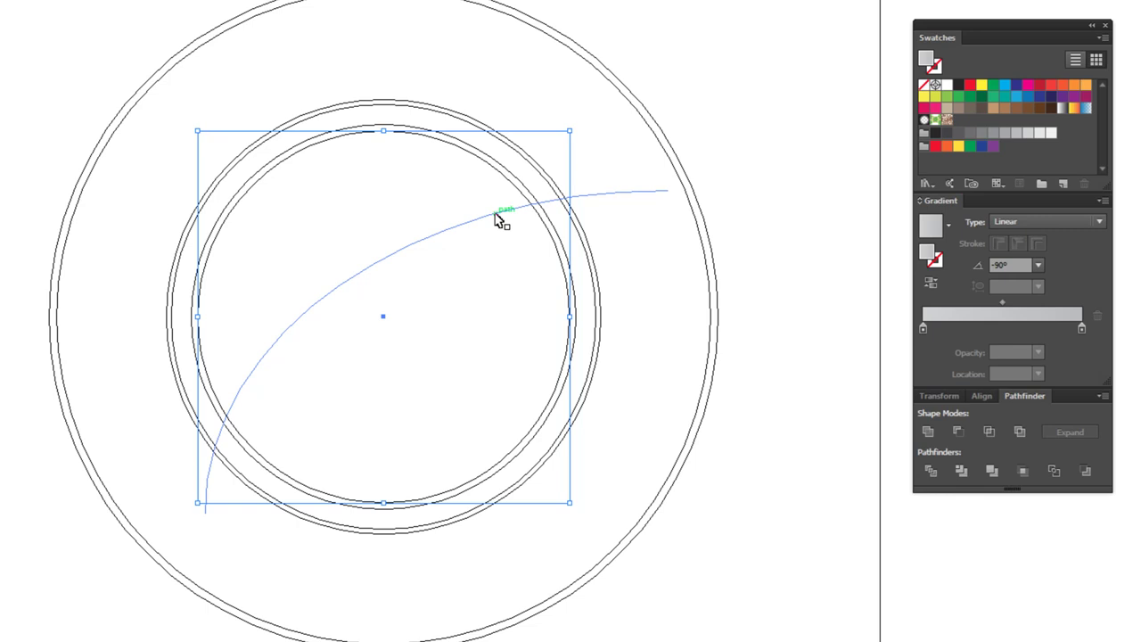
left_click(496, 217, "shift")
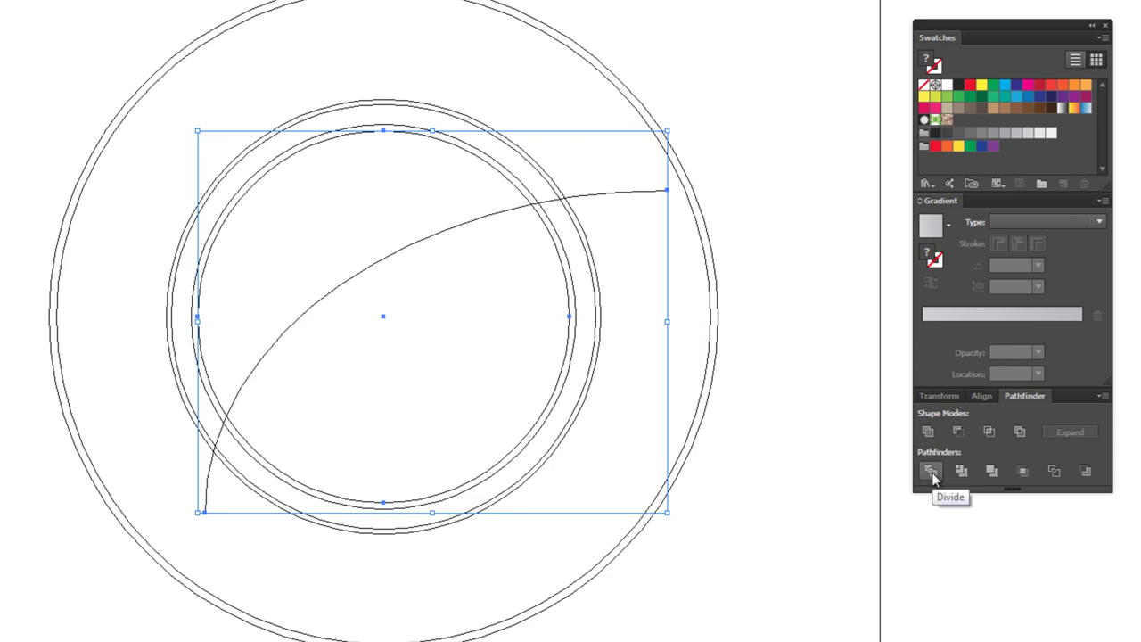
key("ctrl+y")
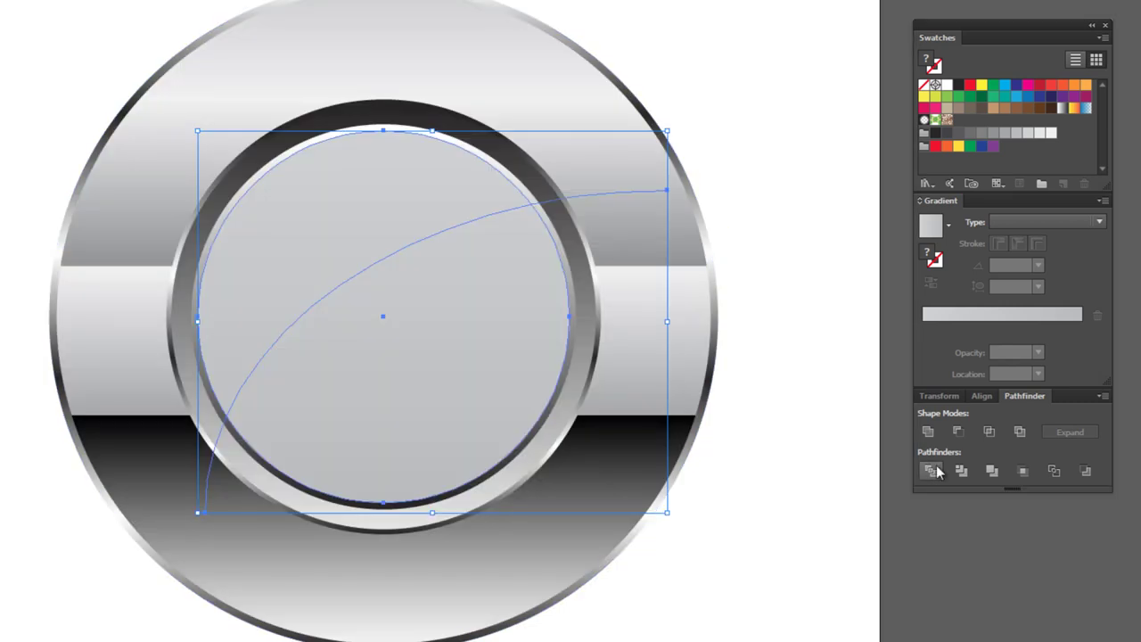
left_click(934, 473)
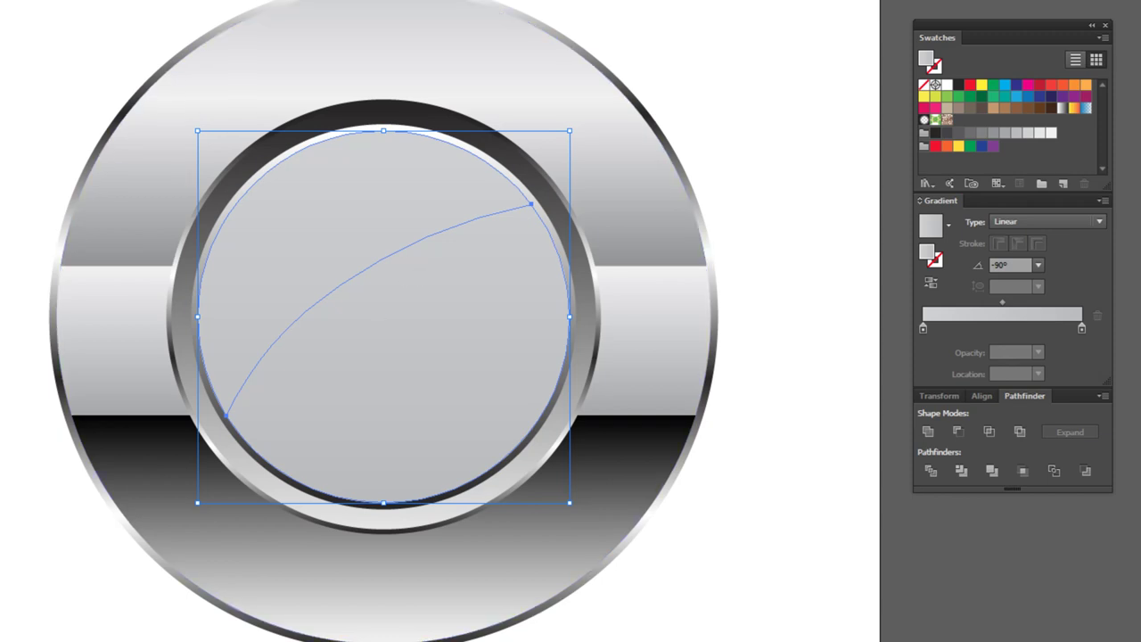
- Delete the lower-right piece of the split disc and fill the upper-left piece white
key("a")
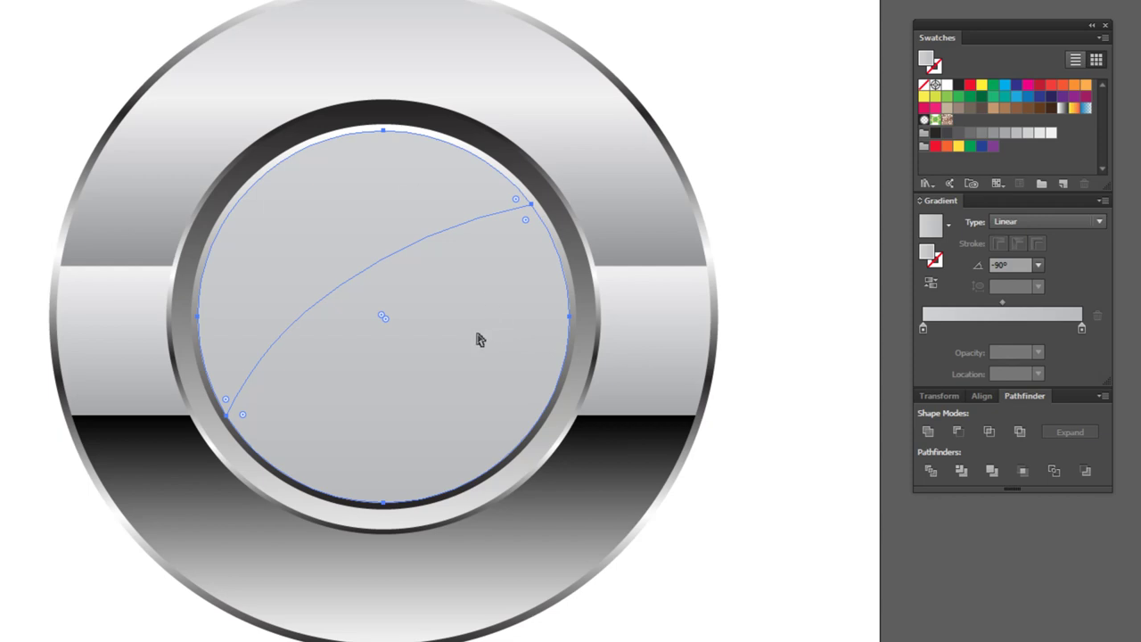
left_click(455, 367)
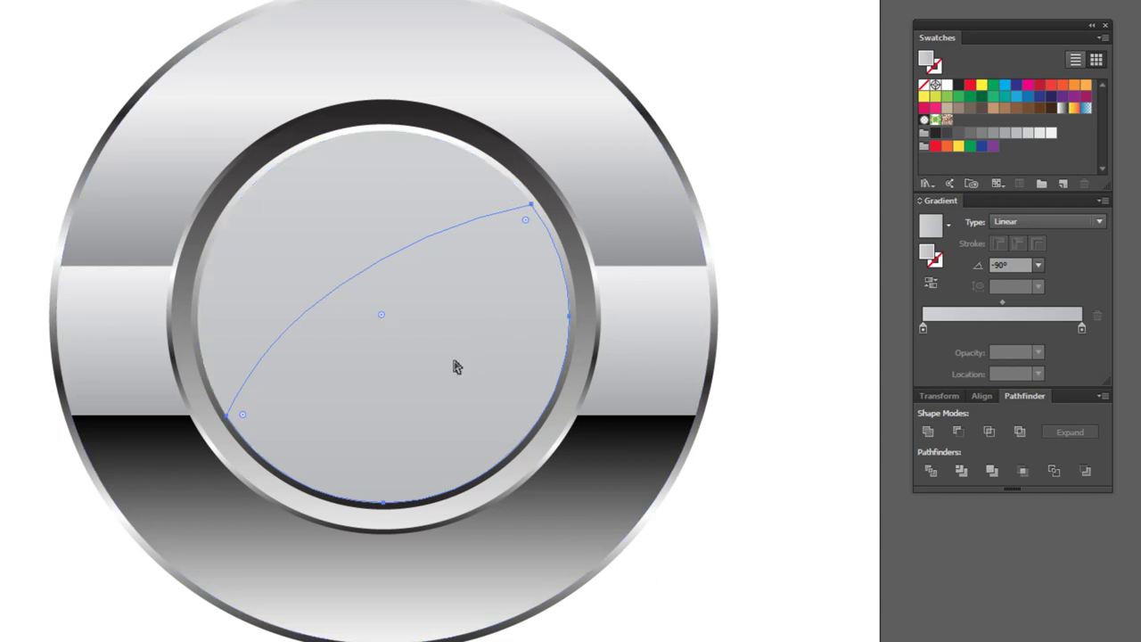
key("Delete")
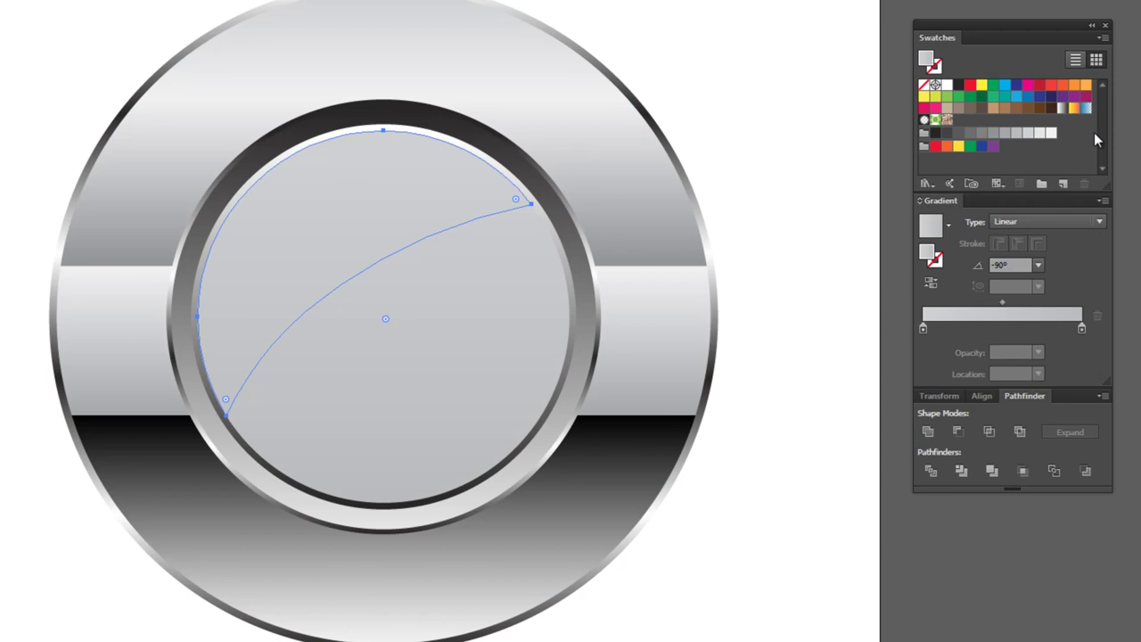
left_click(1050, 134)
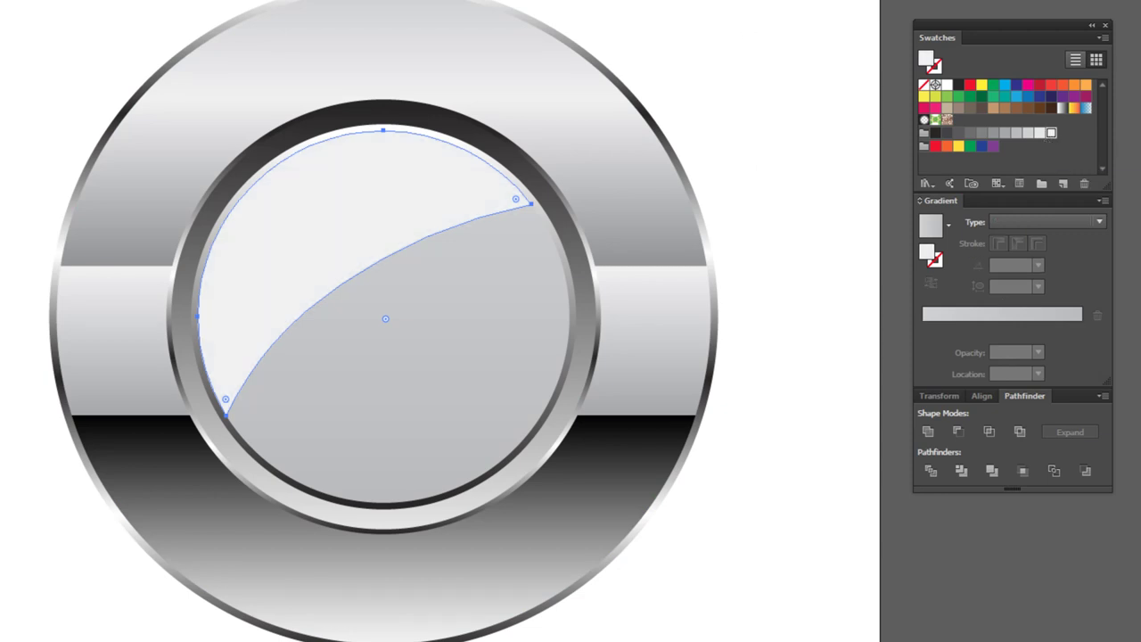
- Set the white highlight's Transparency opacity to 30%
key("ctrl+shift+F10")
left_click_drag(971, 36, 739, 22)
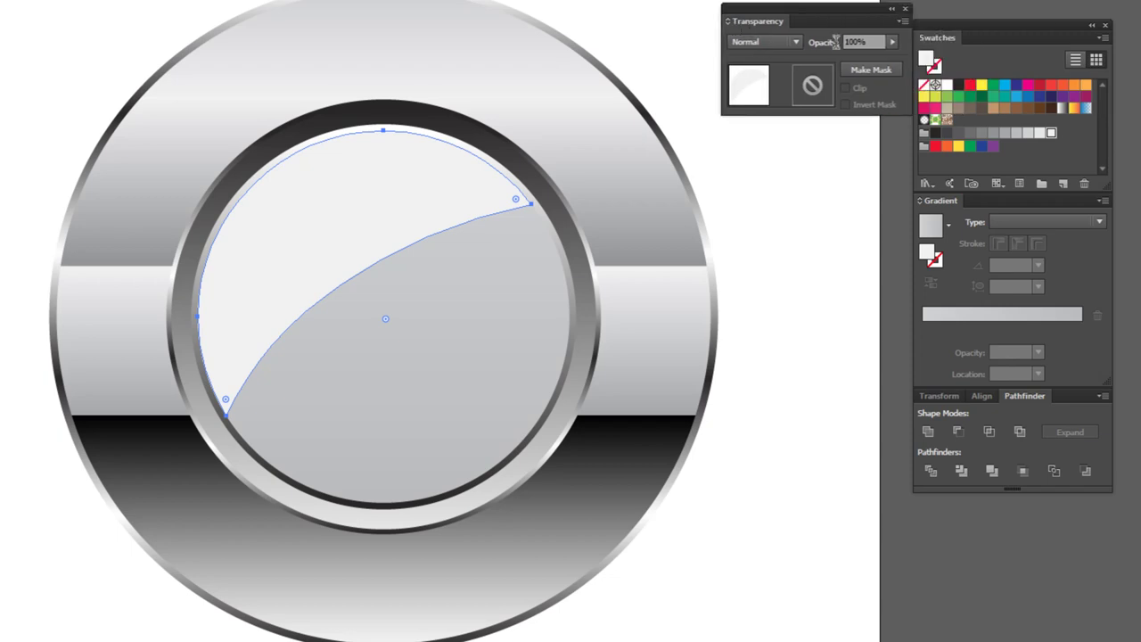
left_click(869, 40)
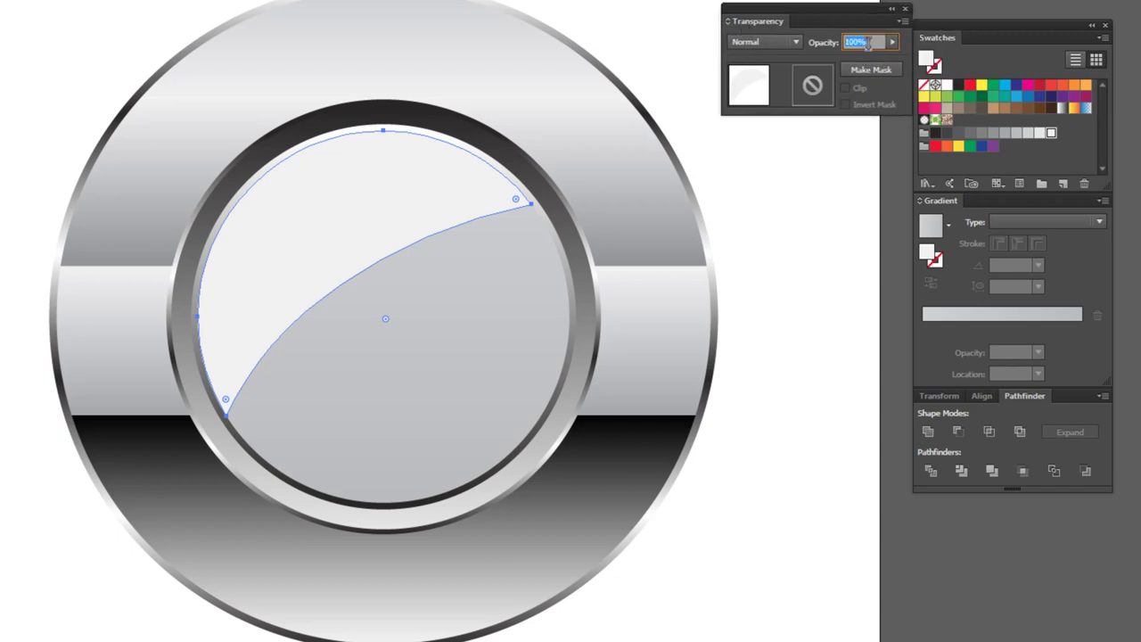
type("30")
key("Return")
left_click(808, 226)
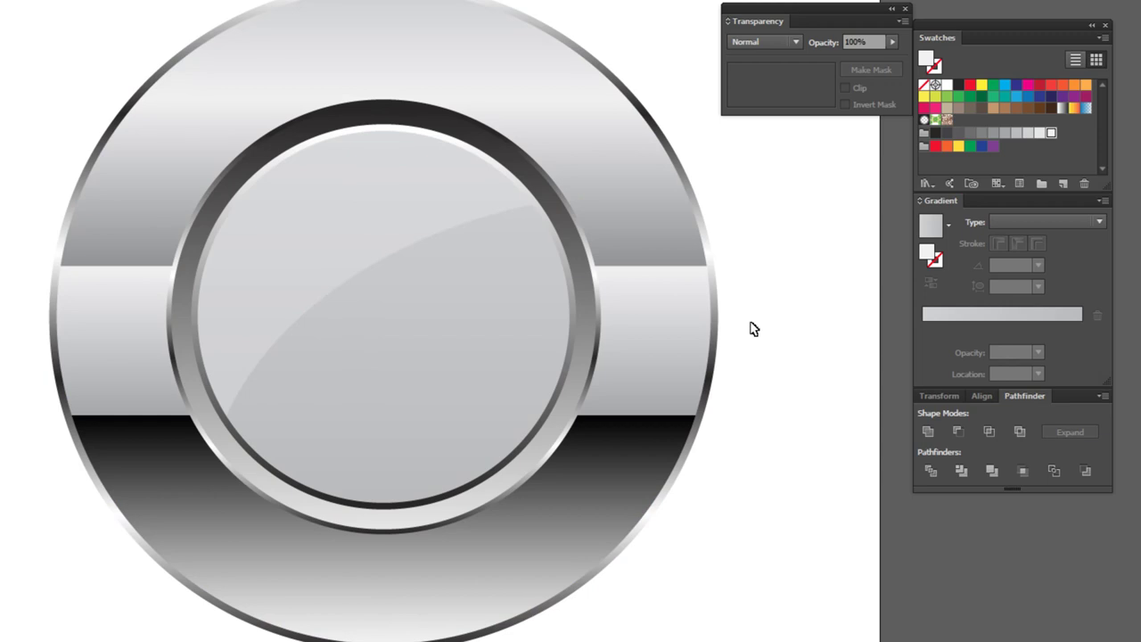
- Reselect the gloss highlight and confirm its opacity at 30%
key("ctrl+0")
key("ctrl+plus")
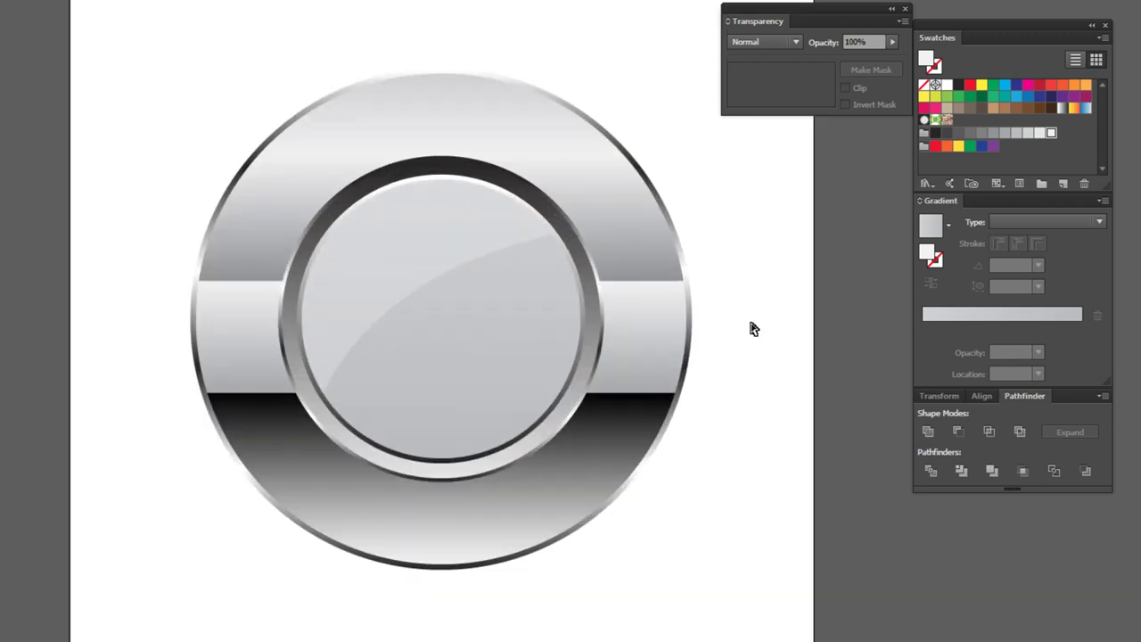
key("ctrl+plus")
key("ctrl+minus")
key("ctrl+plus")
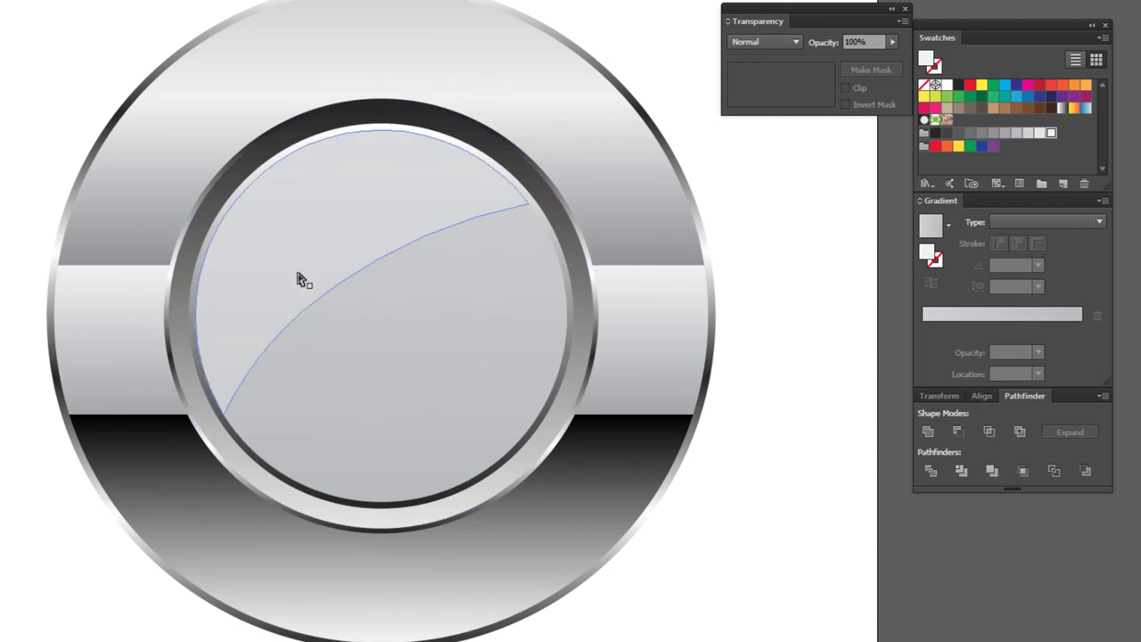
left_click(401, 193)
left_click(855, 41)
type("30")
key("Return")
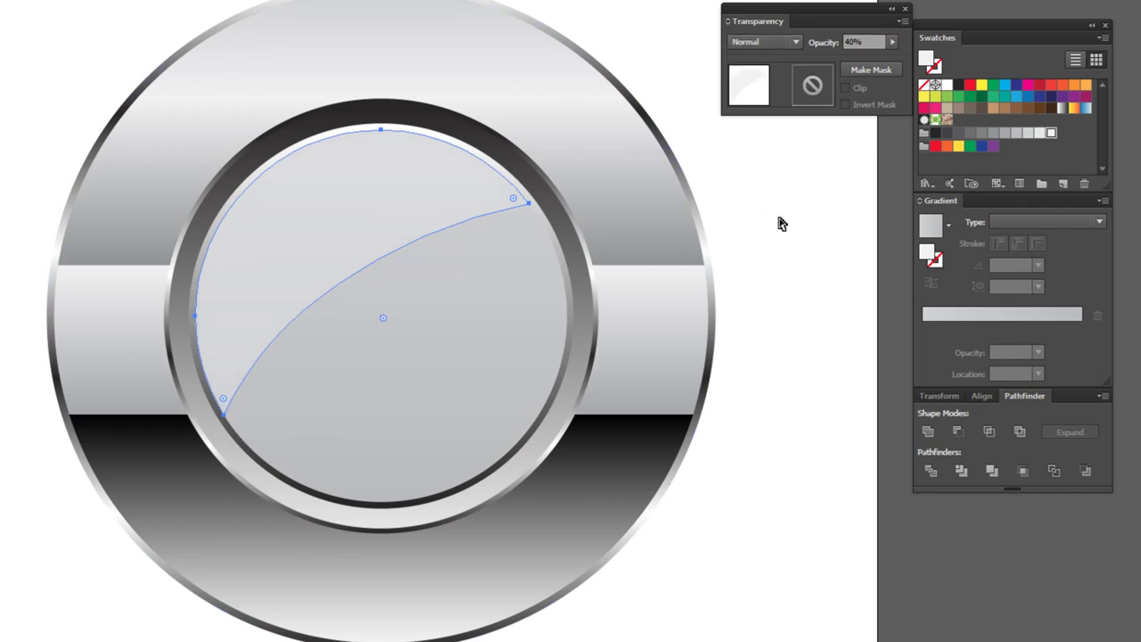
left_click(765, 268)
left_click_drag(680, 309, 638, 283)
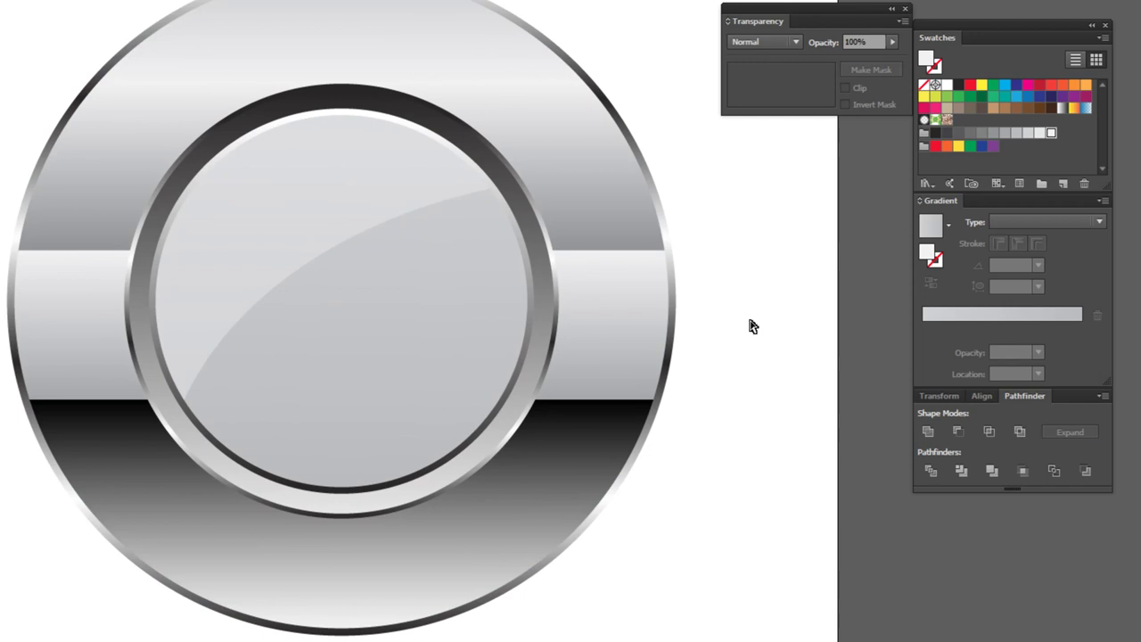
- Move the outer ring's middle gradient stop to about 42.67%
left_click(580, 459)
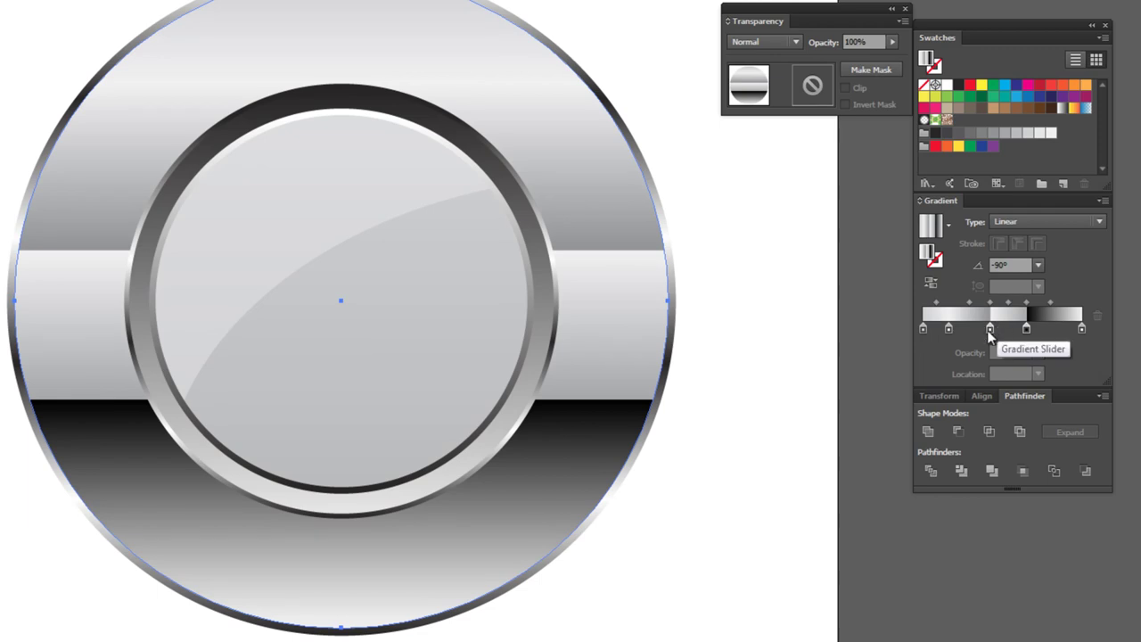
left_click_drag(990, 330, 987, 330)
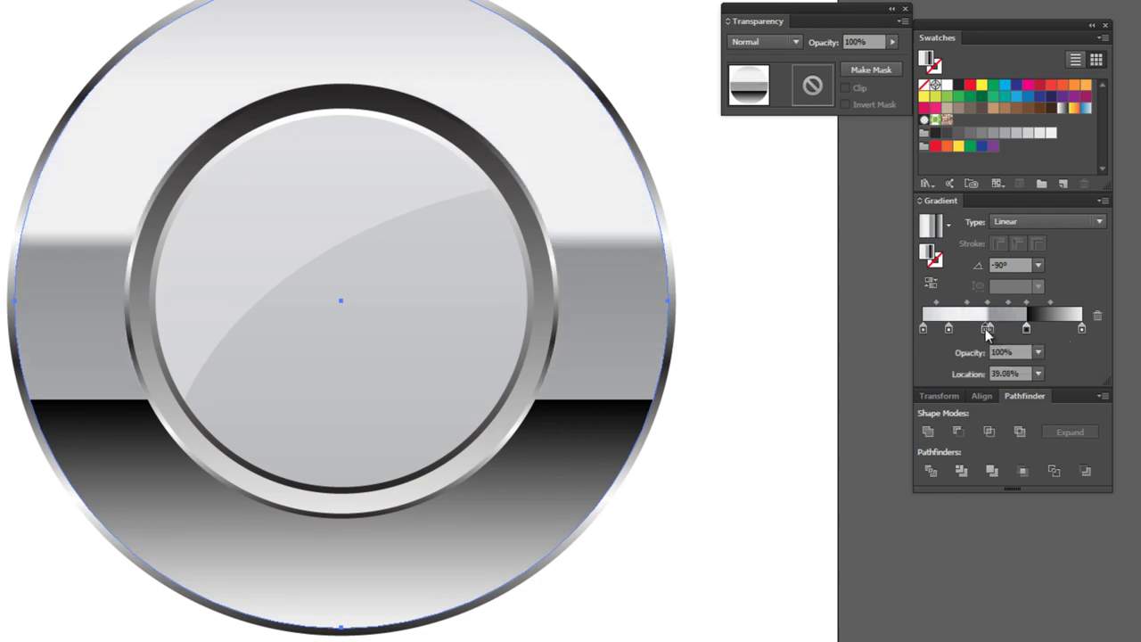
left_click_drag(987, 330, 990, 329)
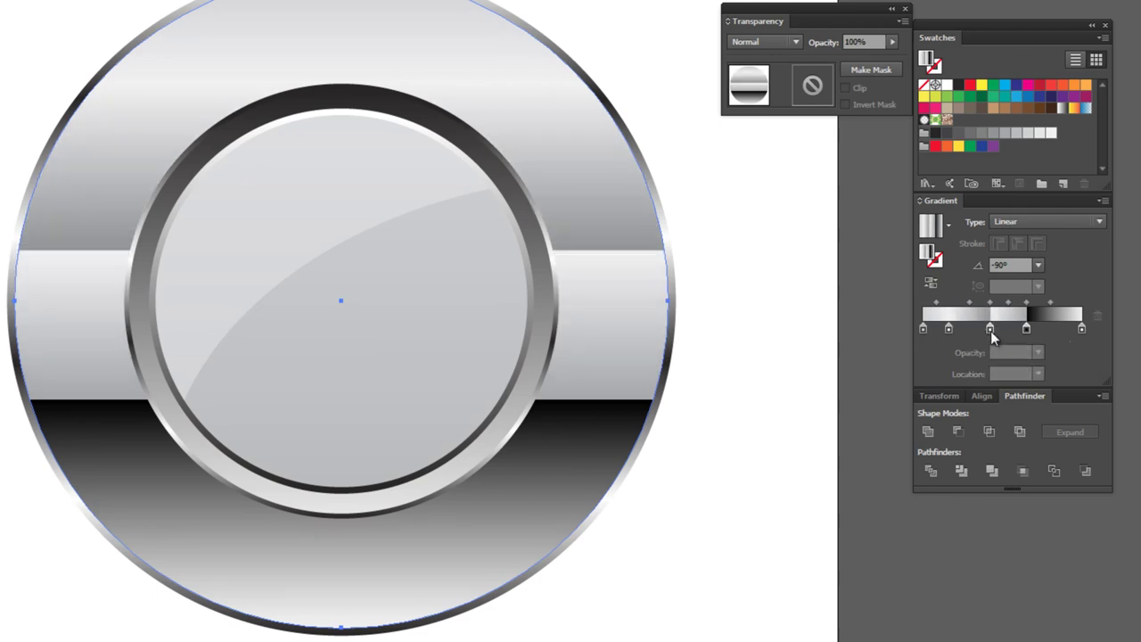
left_click(991, 328)
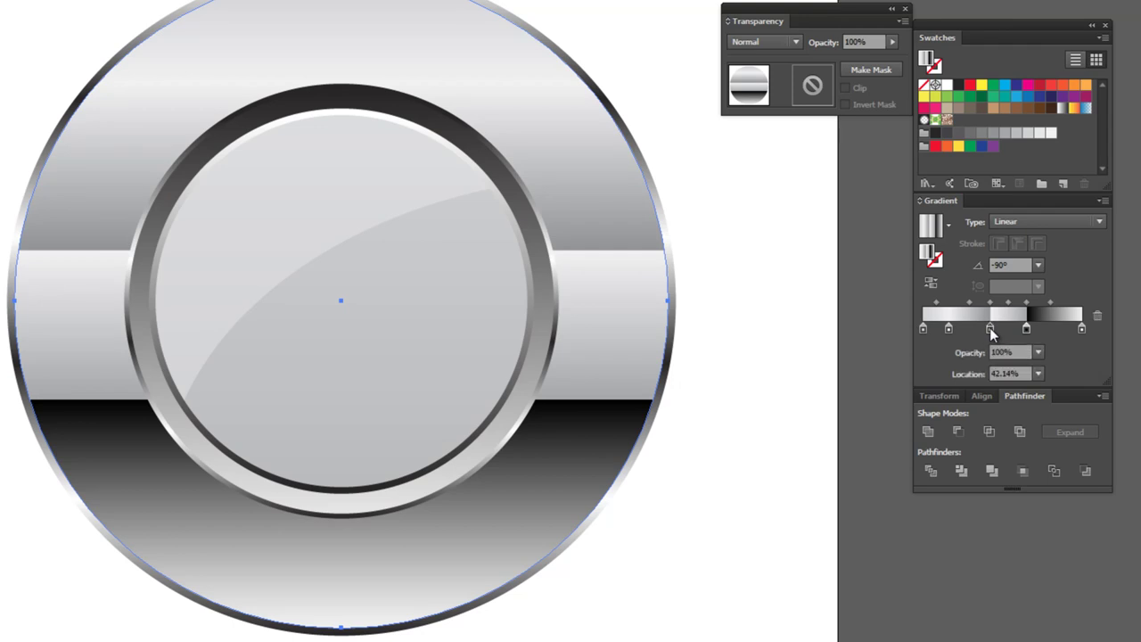
left_click_drag(992, 329, 993, 330)
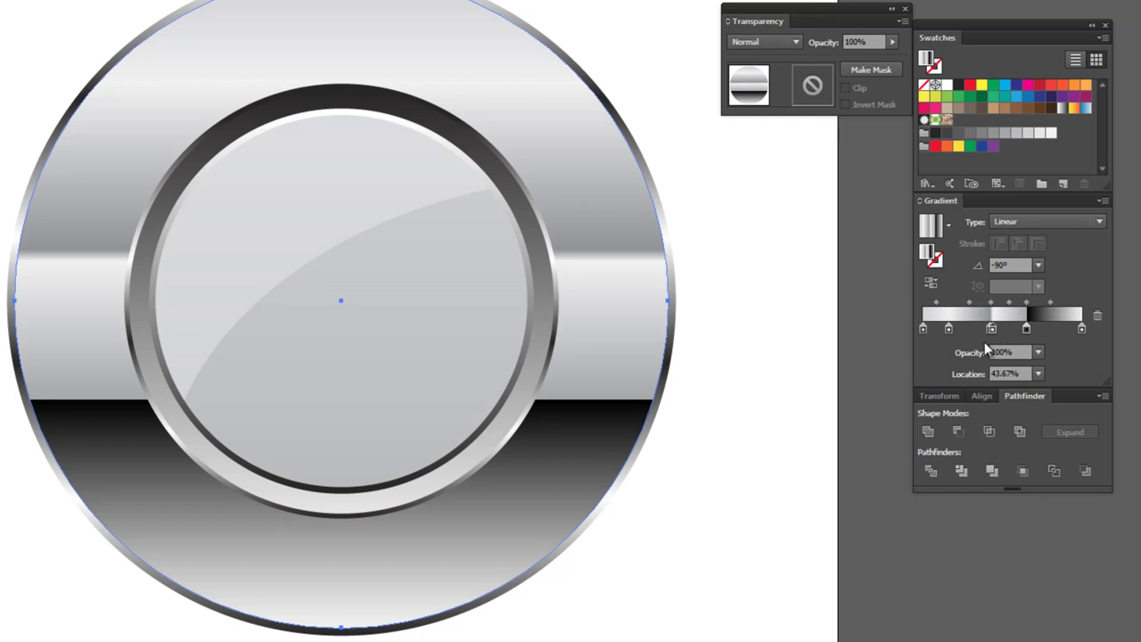
- Hide the bounding box and deselect everything to review the finished button
key("v")
key("ctrl+shift+b")
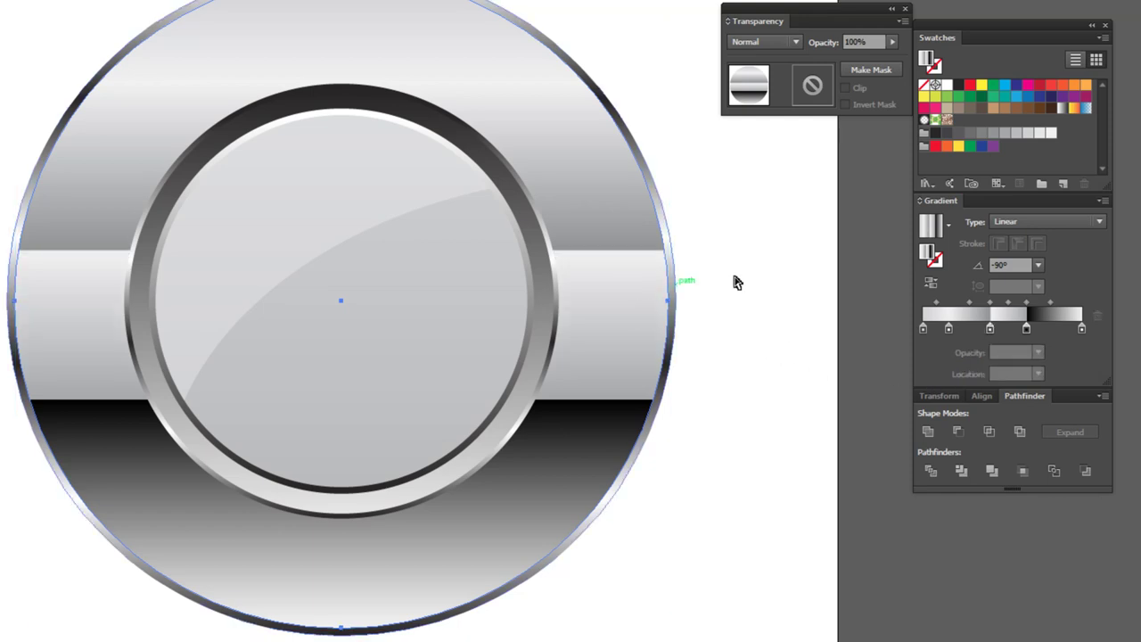
left_click(747, 246)
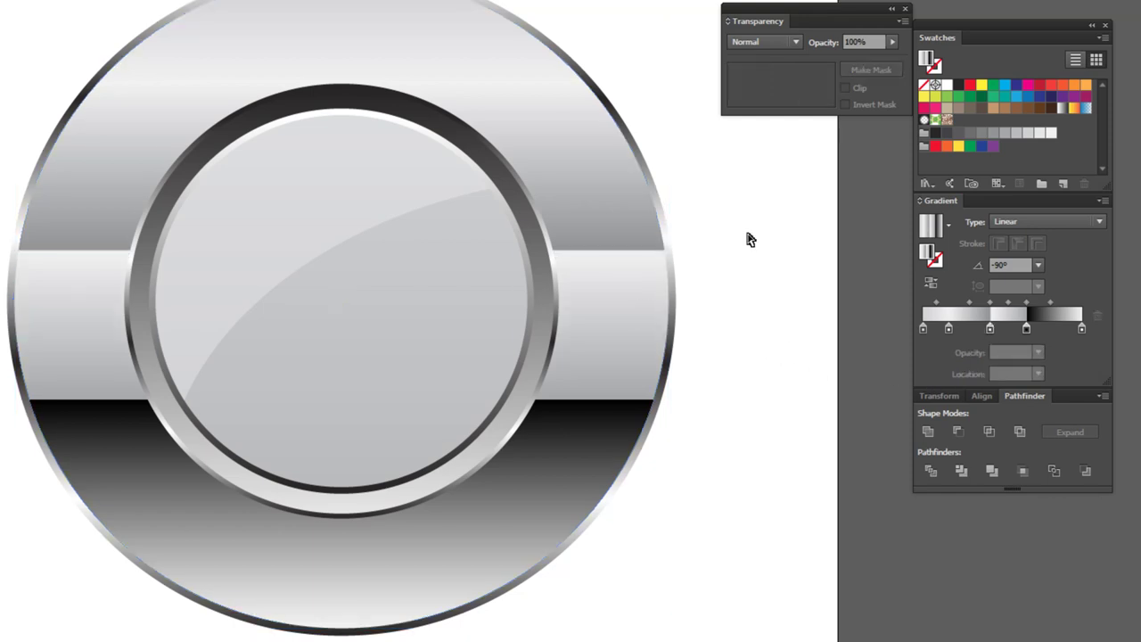
left_click(455, 90)
left_click(535, 148)
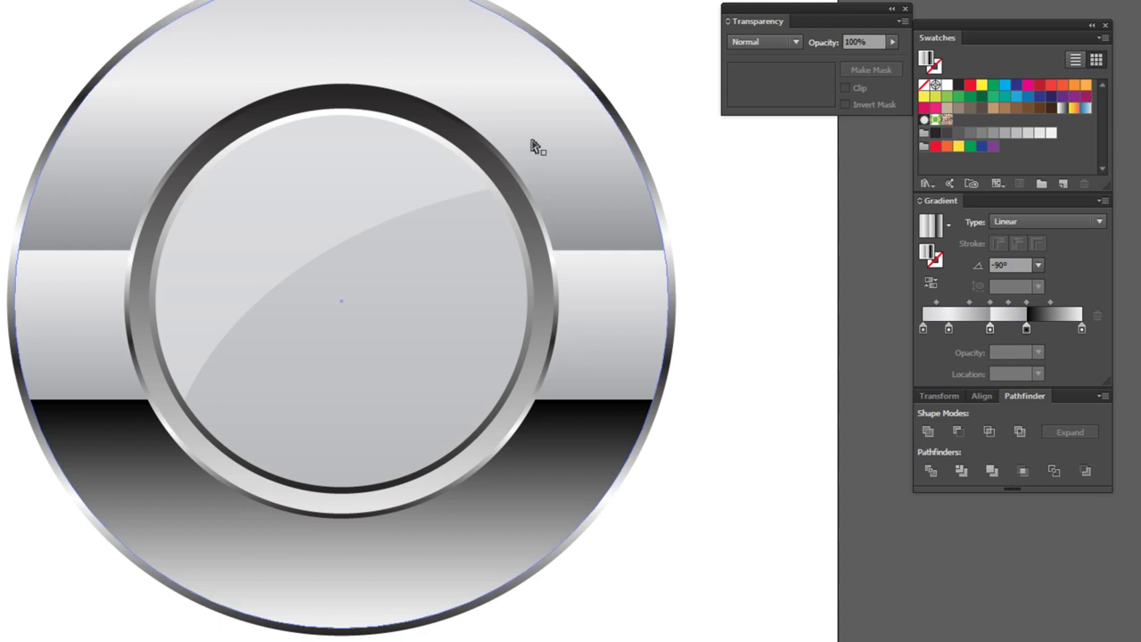
key("ctrl+shift+a")
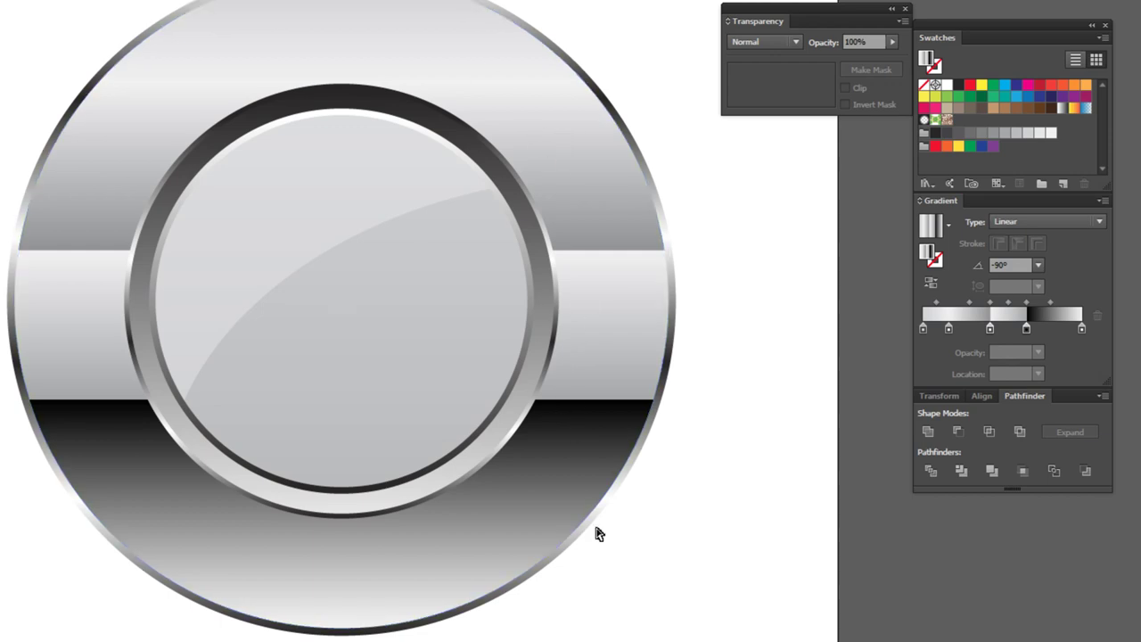